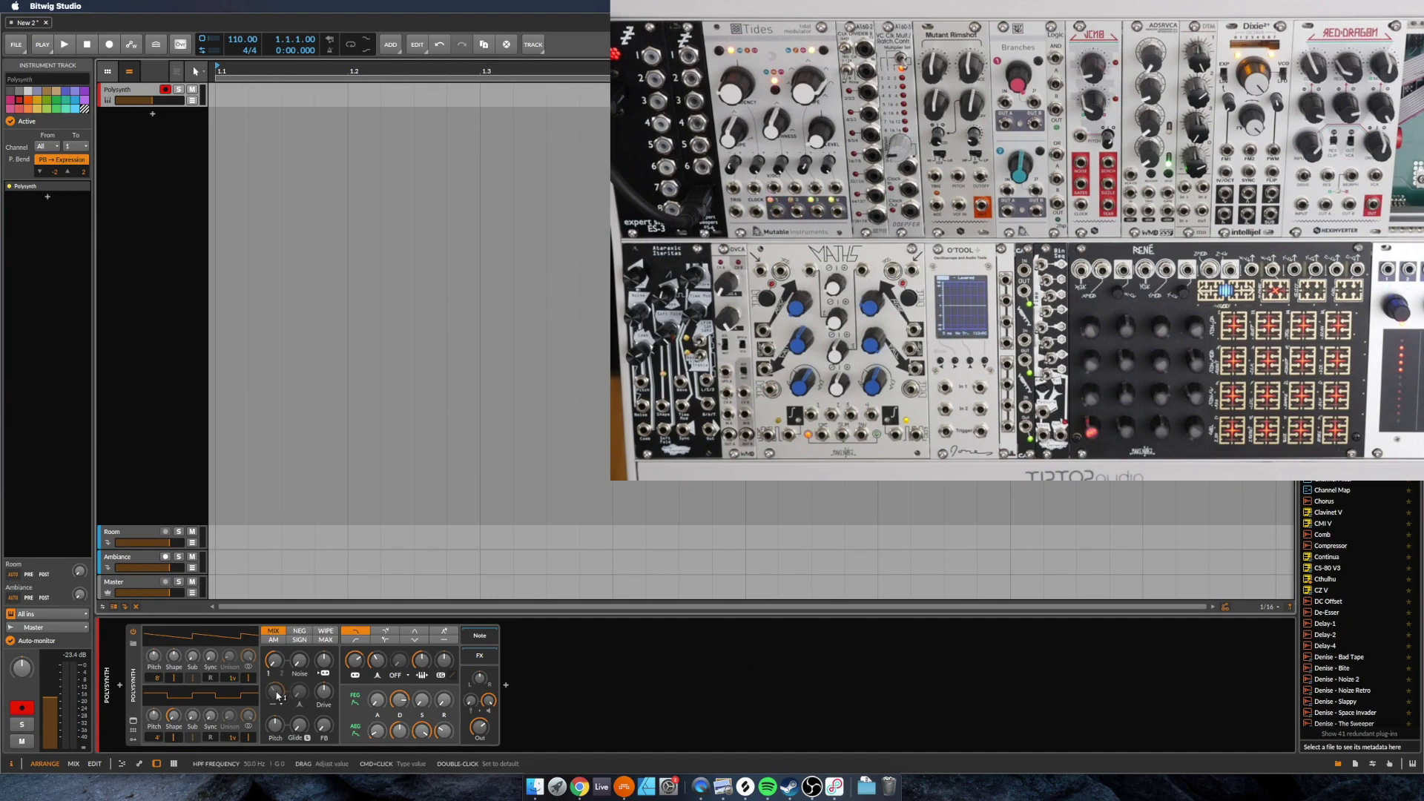
- Insert the Eos 2 reverb after the Polysynth by searching 'eos' in the device list
click(133, 677)
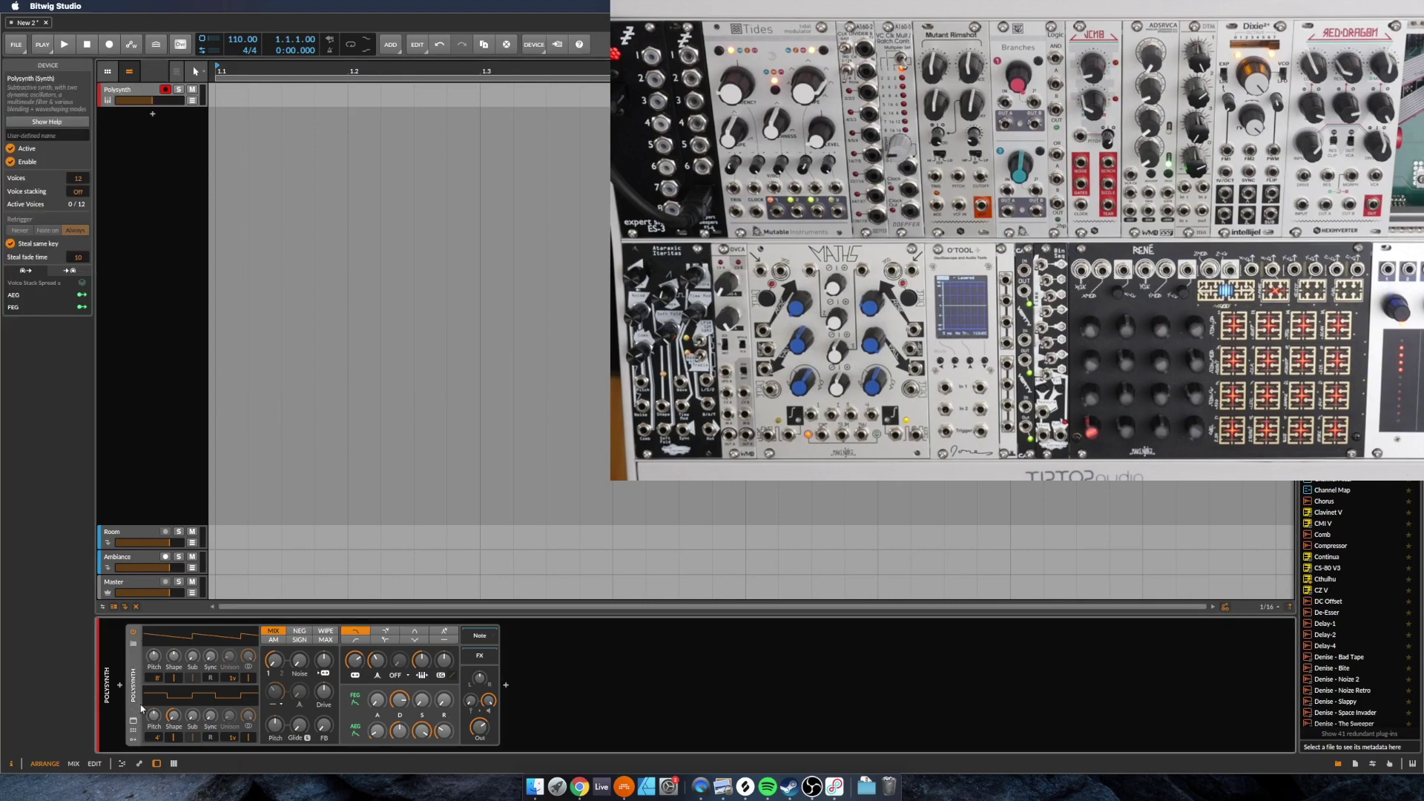
click(511, 690)
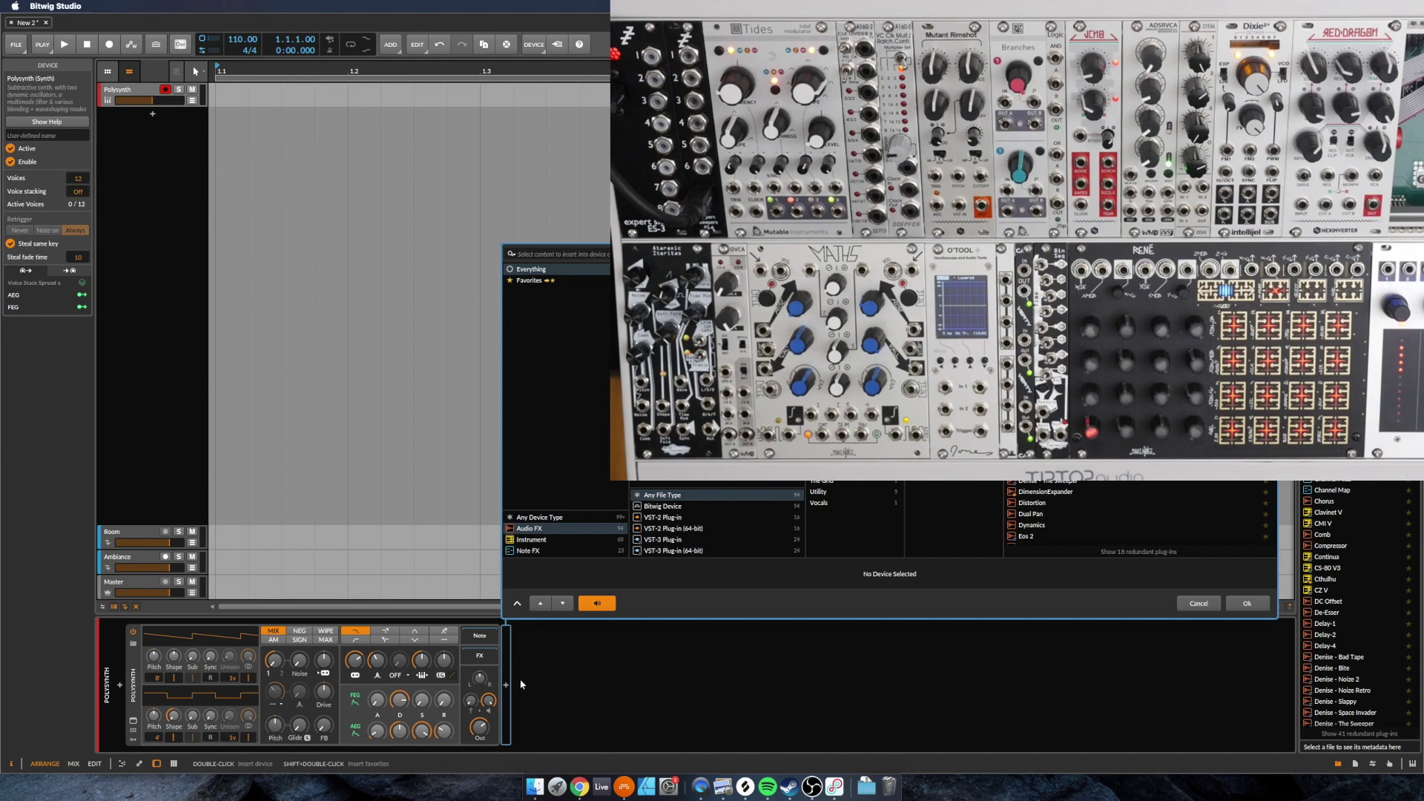
text(eos)
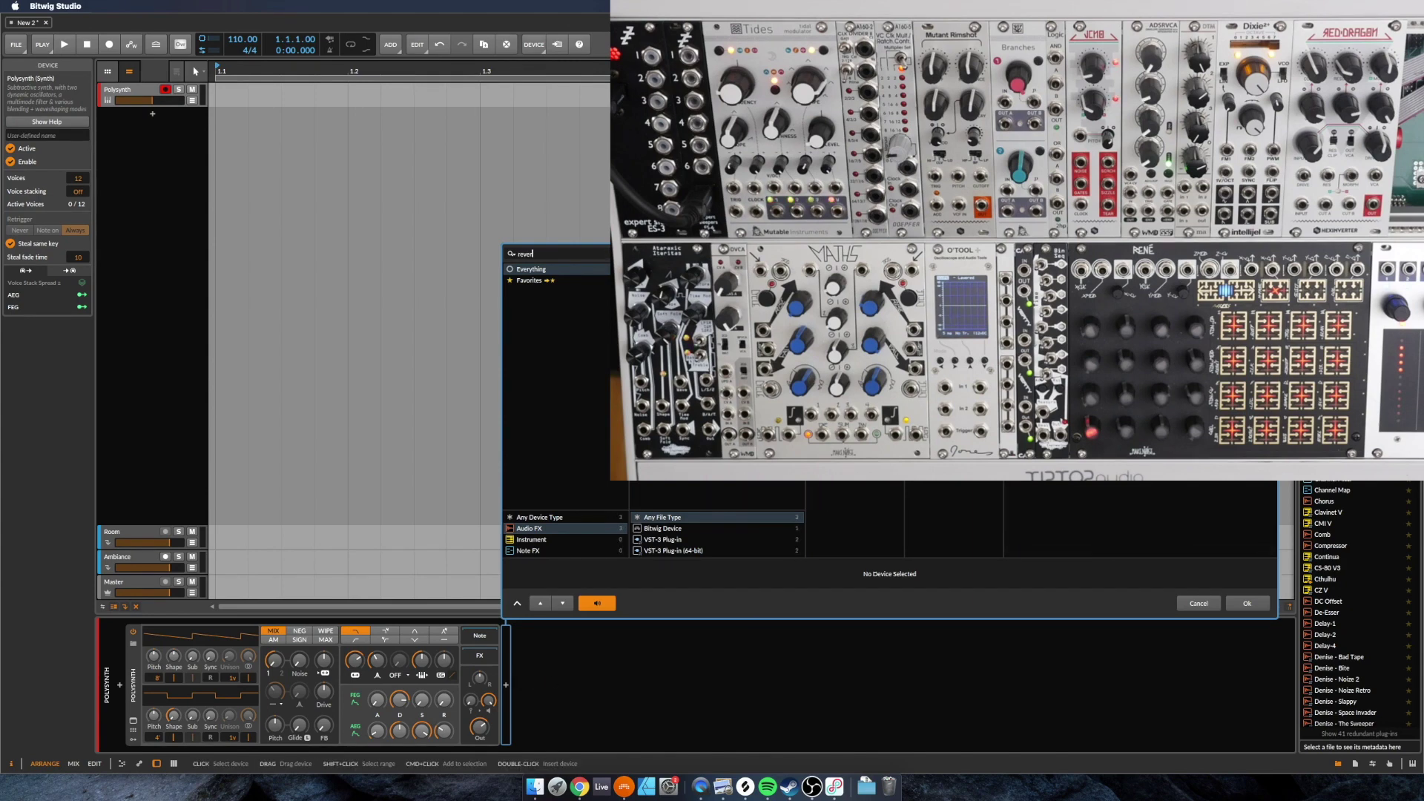
key(Down)
key(Return)
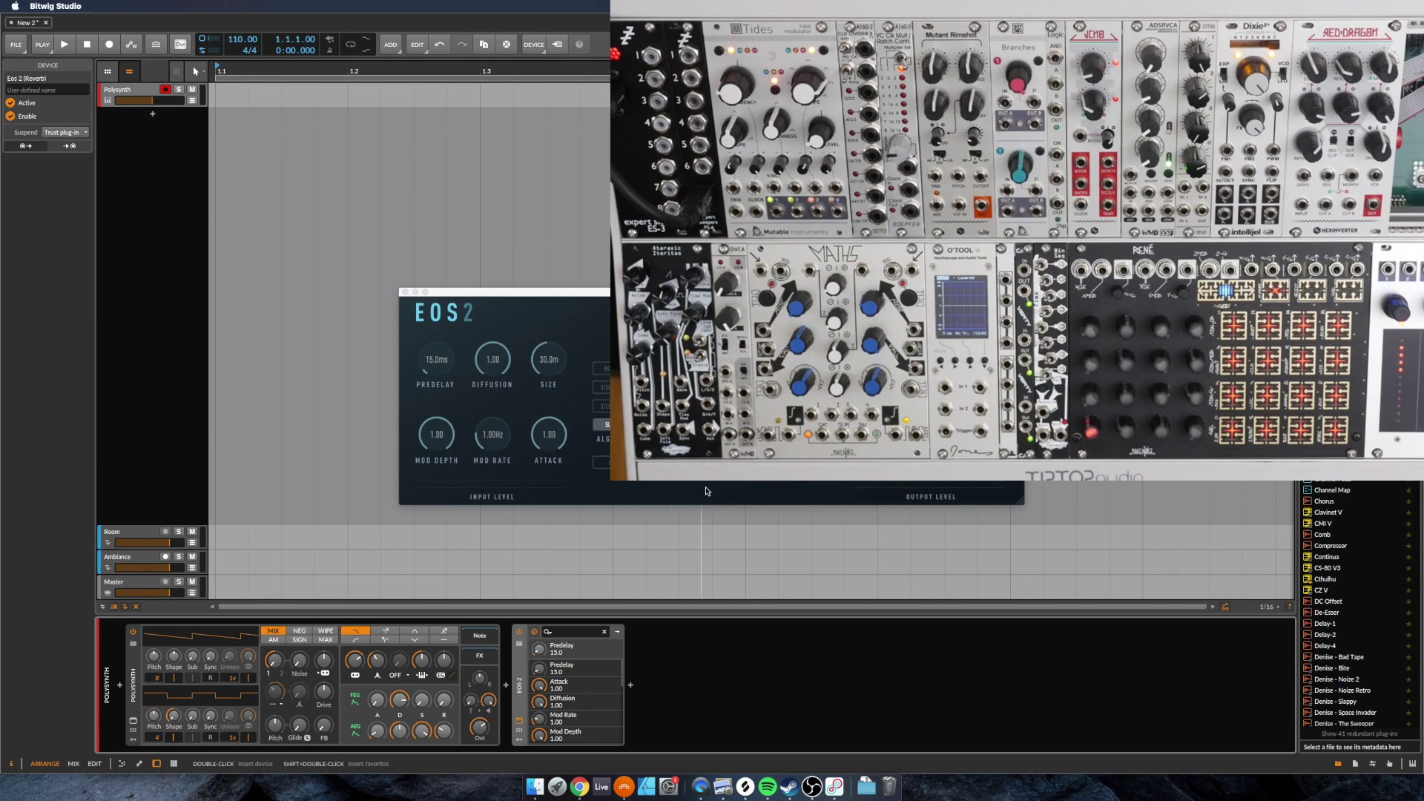
- Close the Eos 2 plugin window and reveal the Polysynth's modulator slots
drag(505, 293, 475, 300)
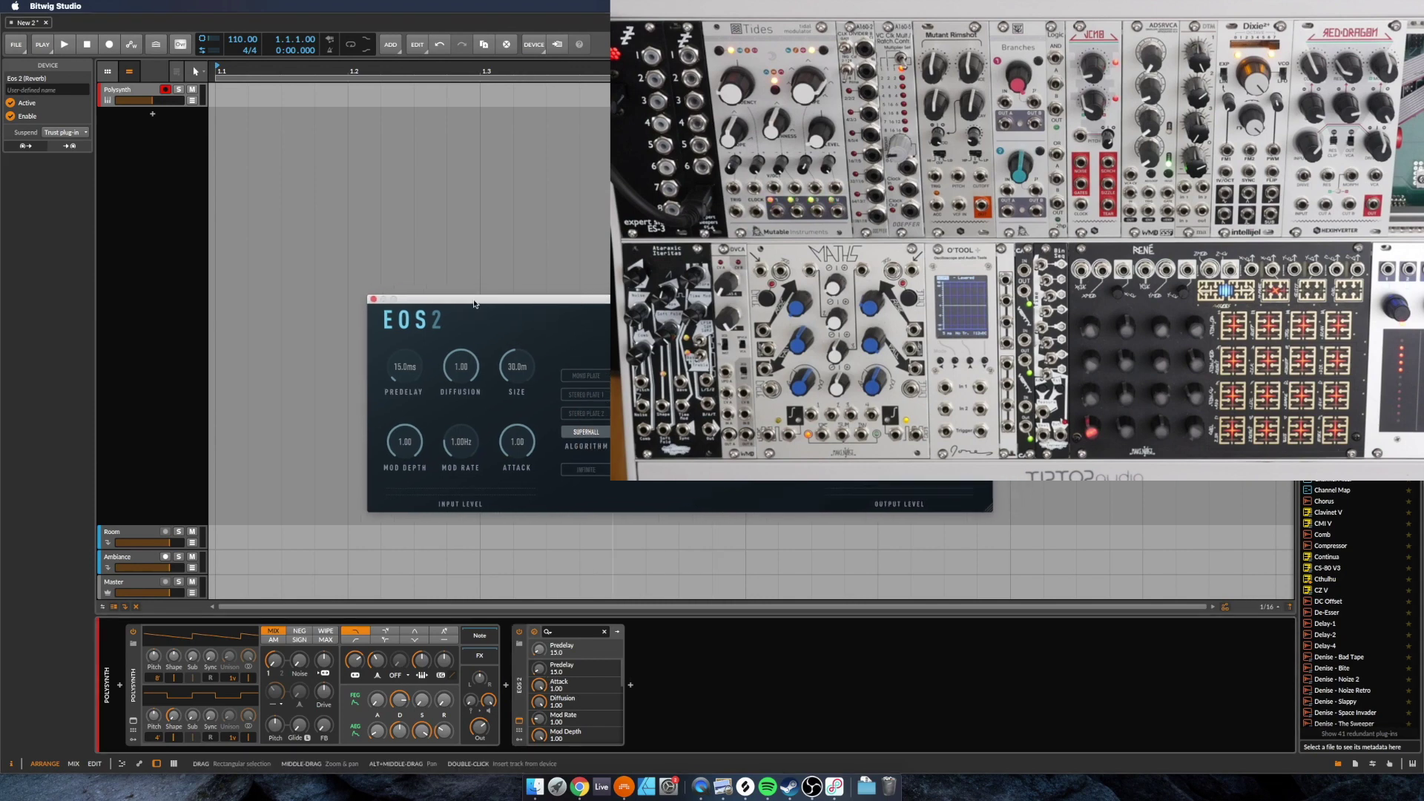
click(374, 299)
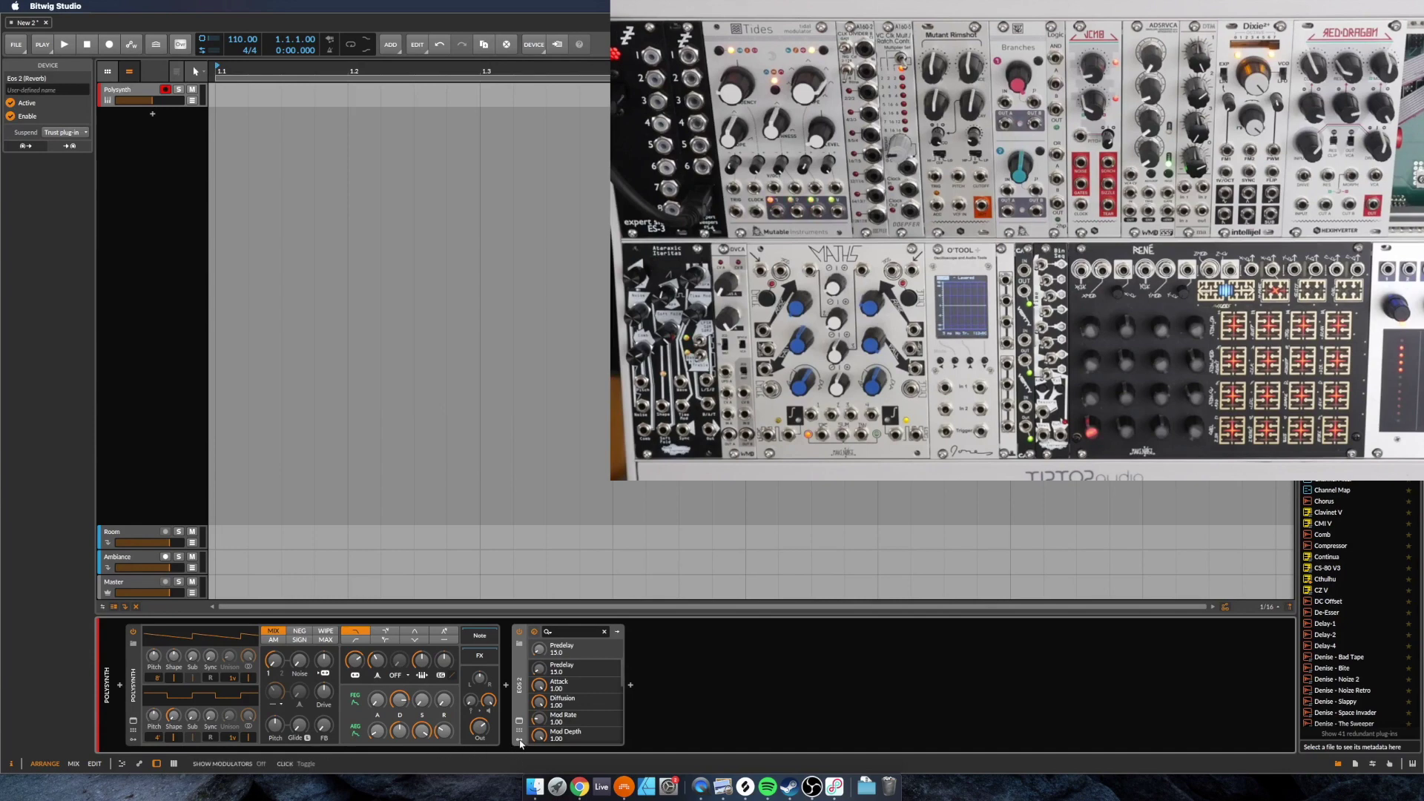
click(131, 741)
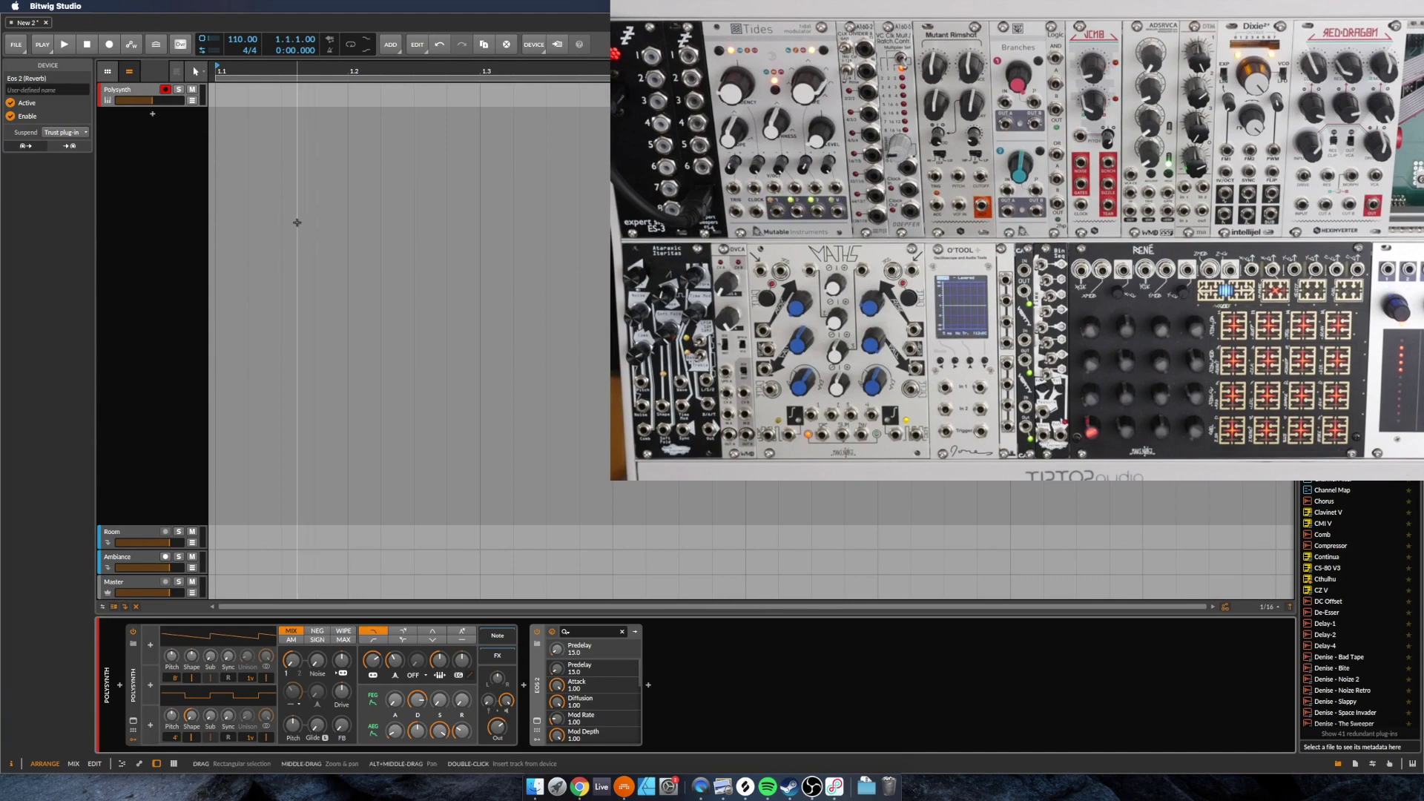
- Draw a new clip, Polysynth #1, at the start of the Polysynth track
click(134, 740)
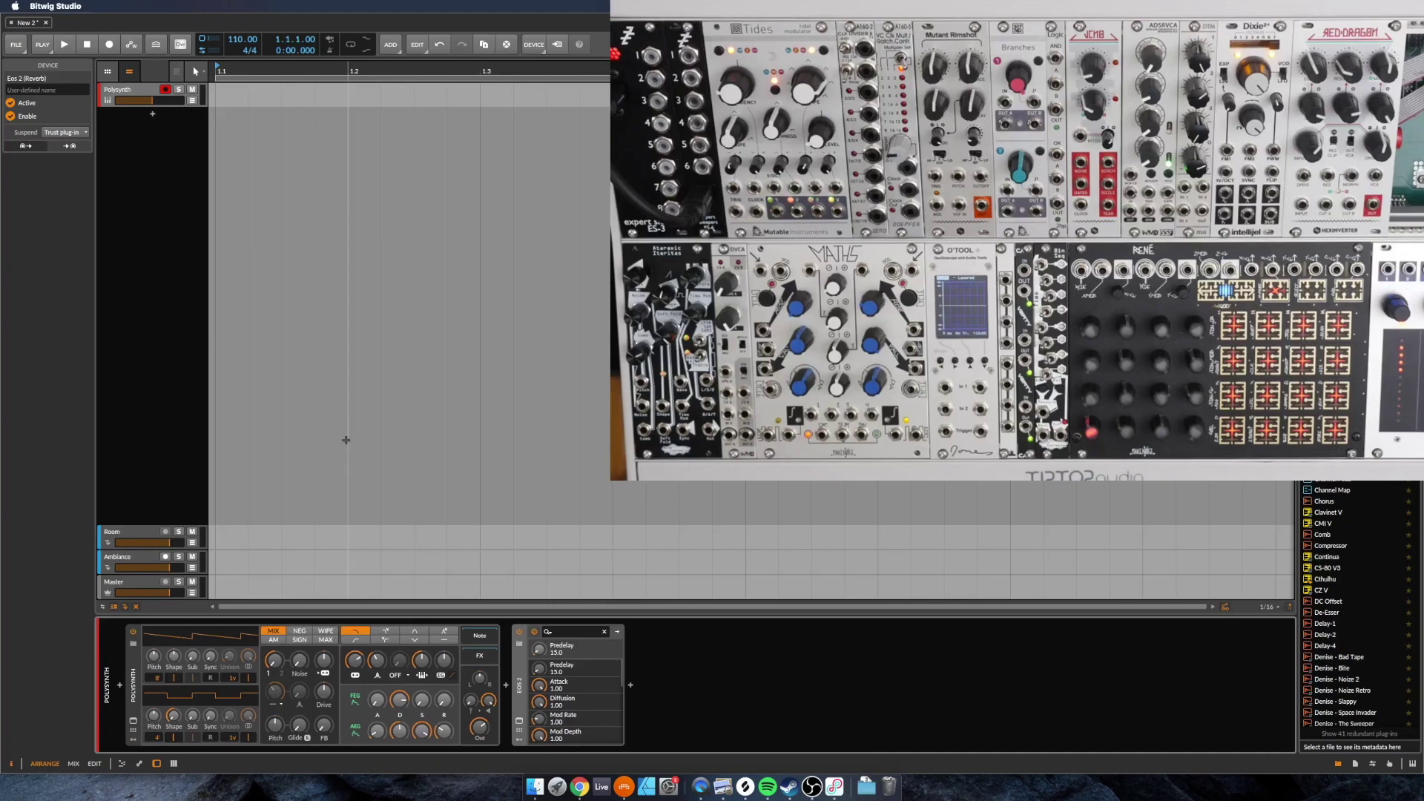
key(3)
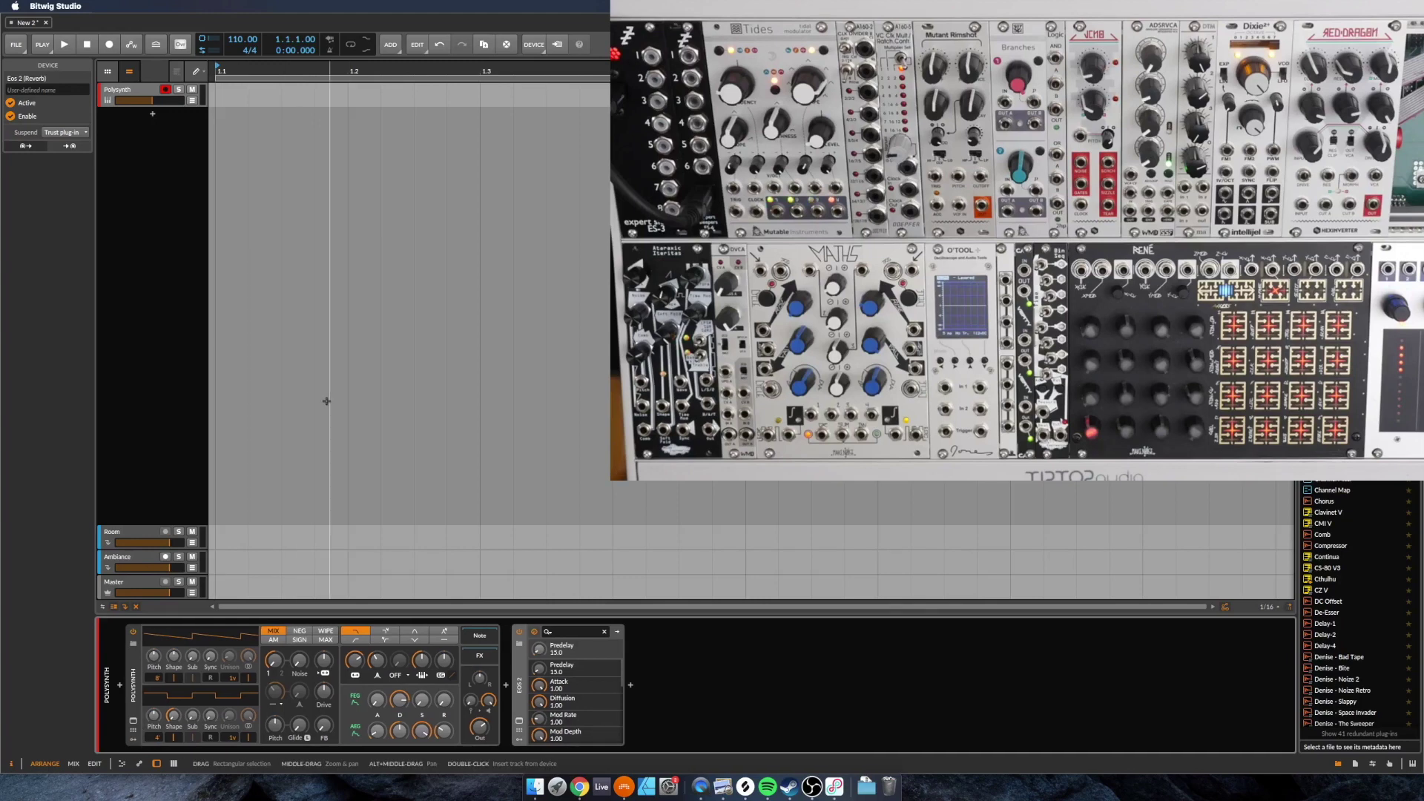
drag(223, 100, 741, 99)
key(1)
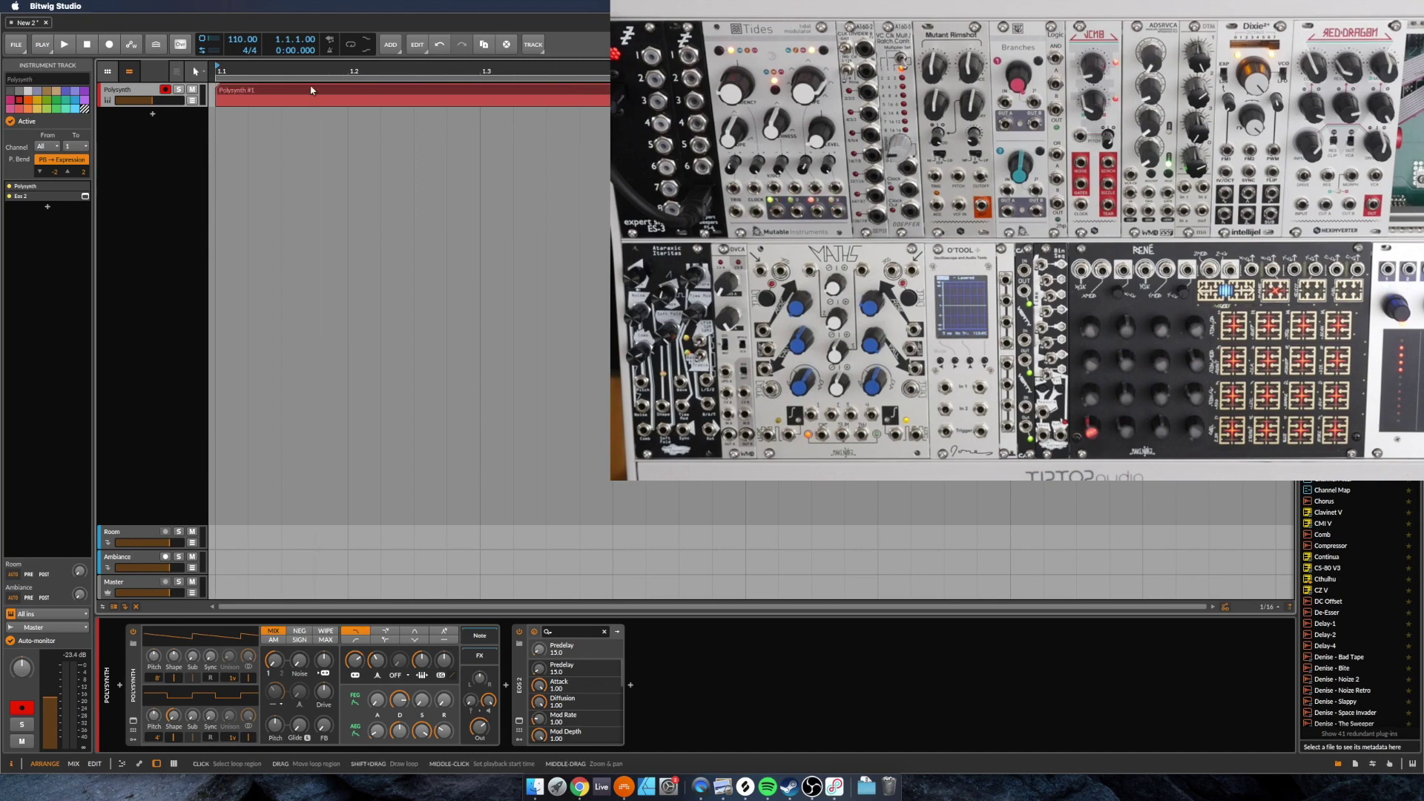
- Draw a one-bar C2 note in the clip, audition it, and loop playback over the clip
double_click(312, 90)
key(3)
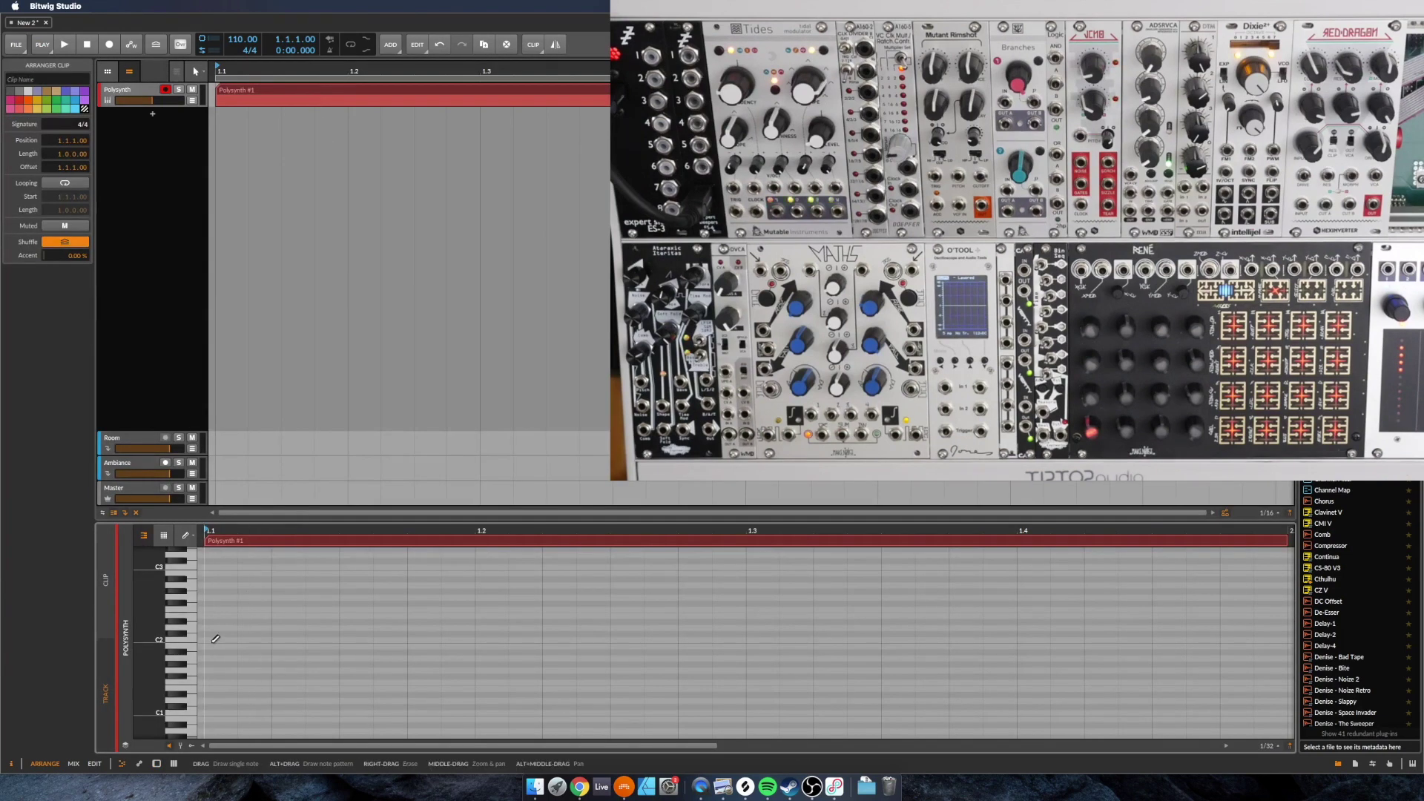
click(251, 638)
double_click(152, 92)
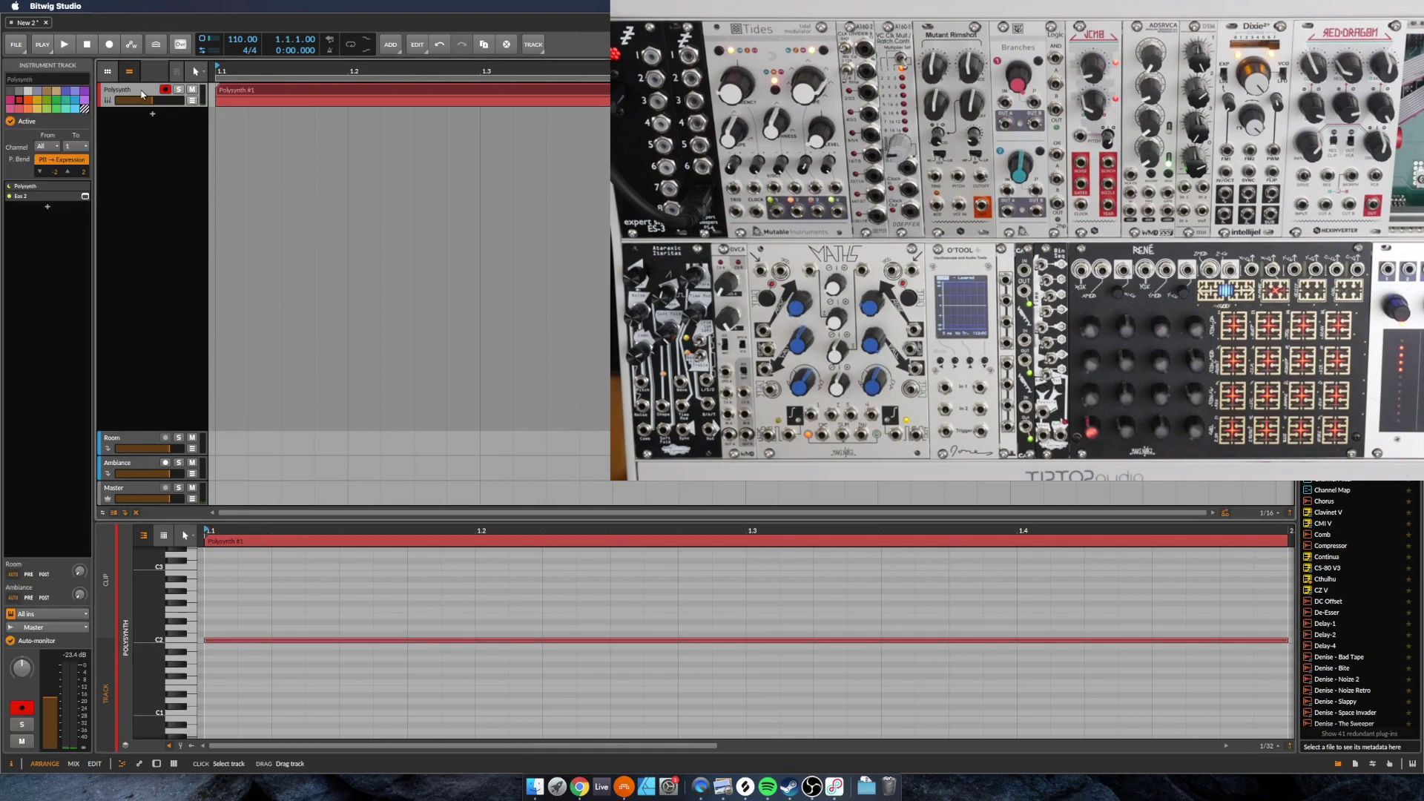
key(space)
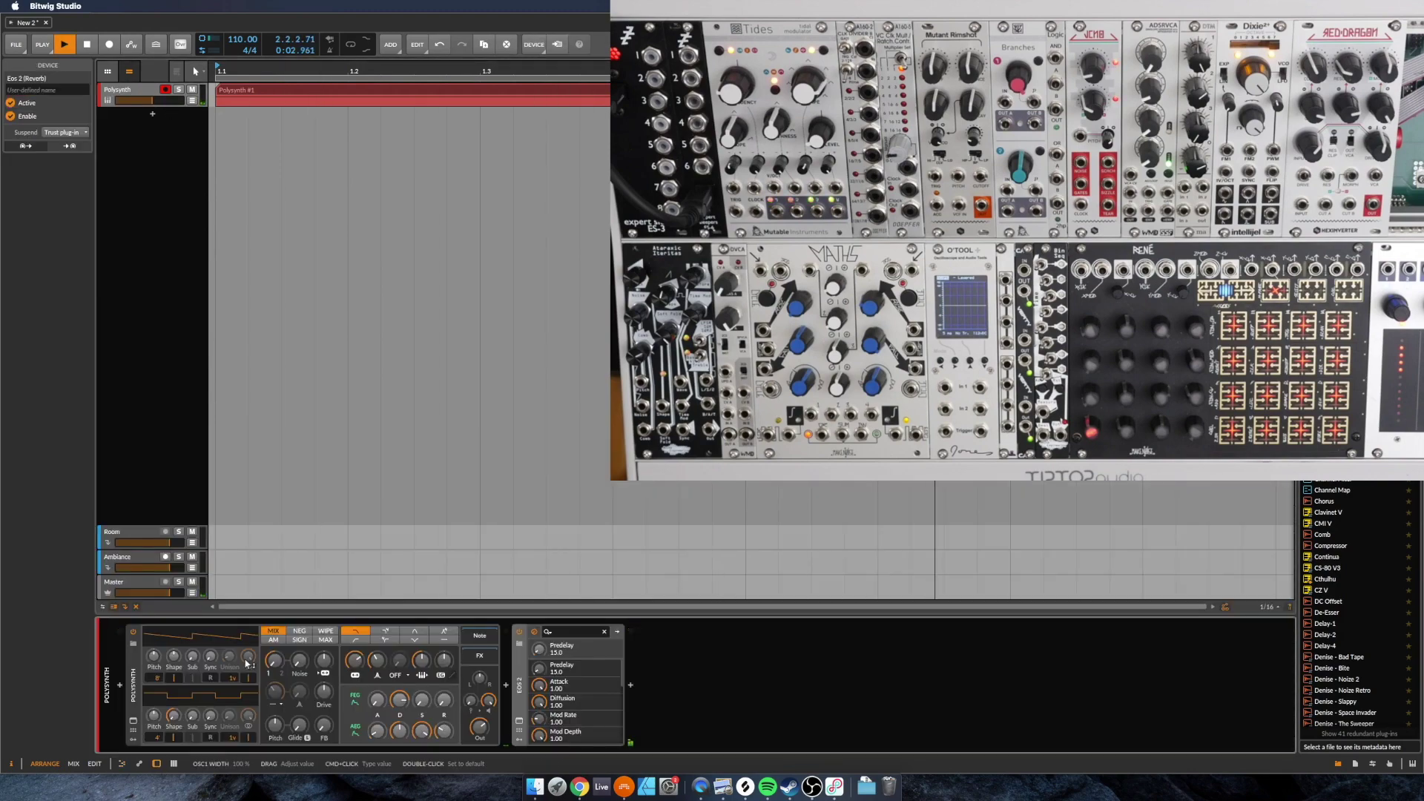
key(space)
click(553, 92)
key(super+l)
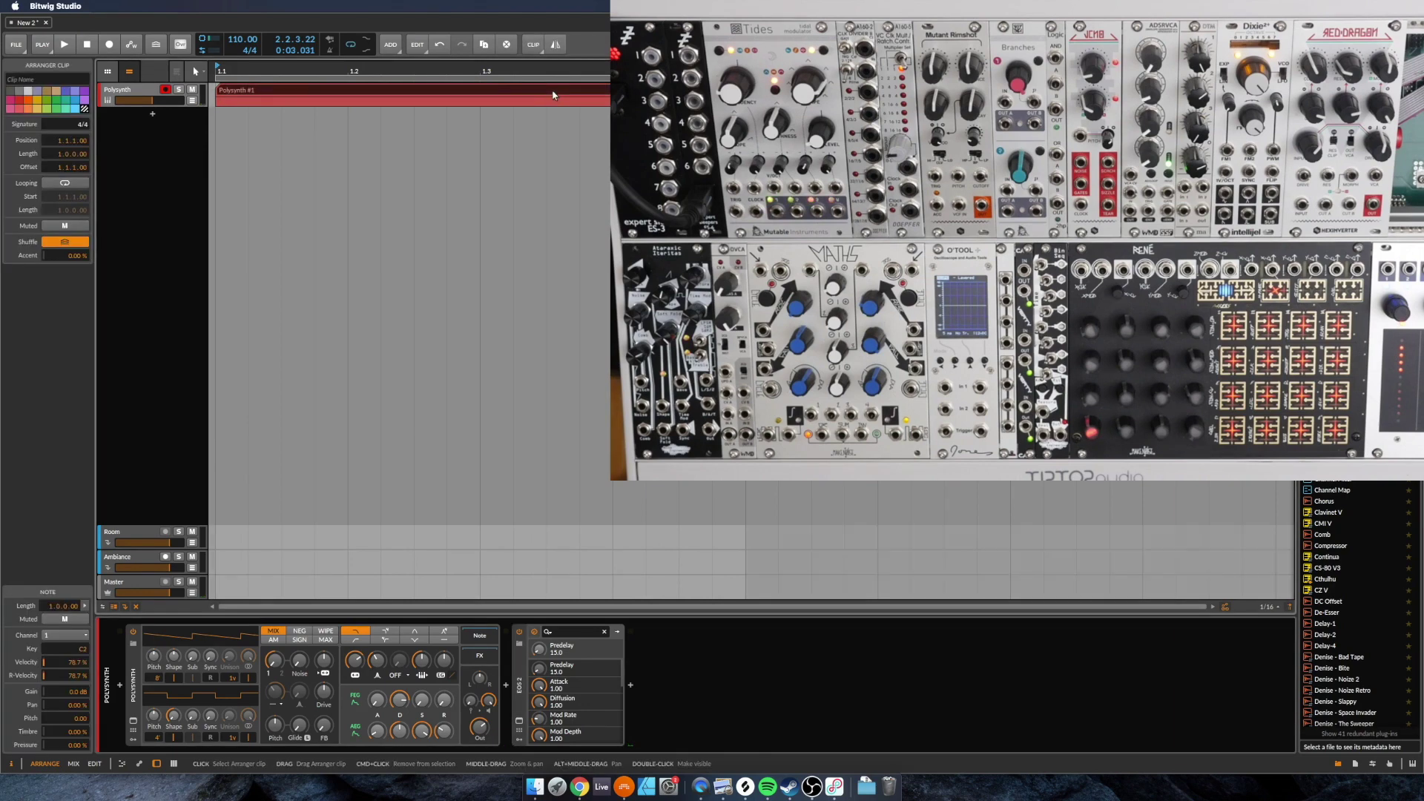
- Insert an Arpeggiator before the Polysynth and play the looped note
click(119, 685)
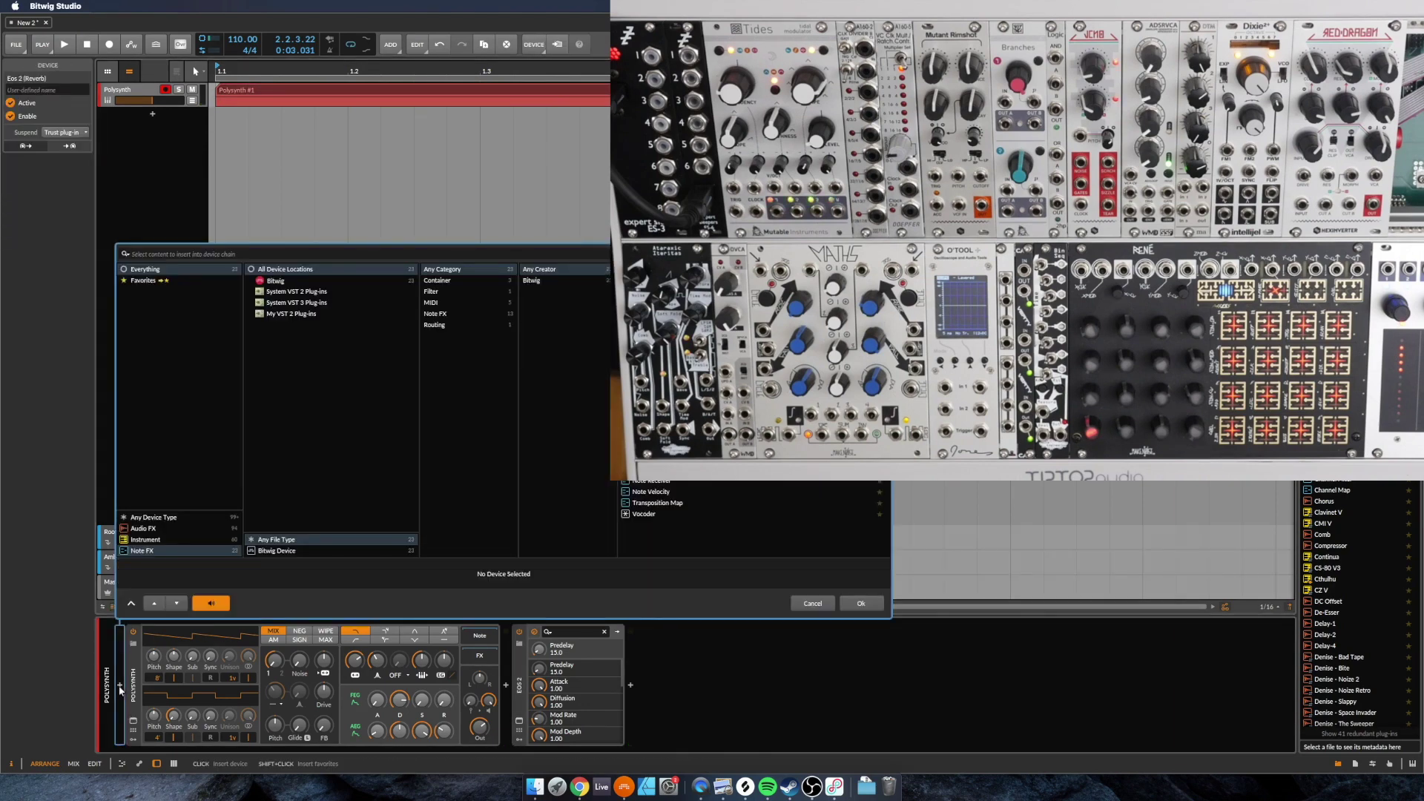
text(arp)
double_click(652, 270)
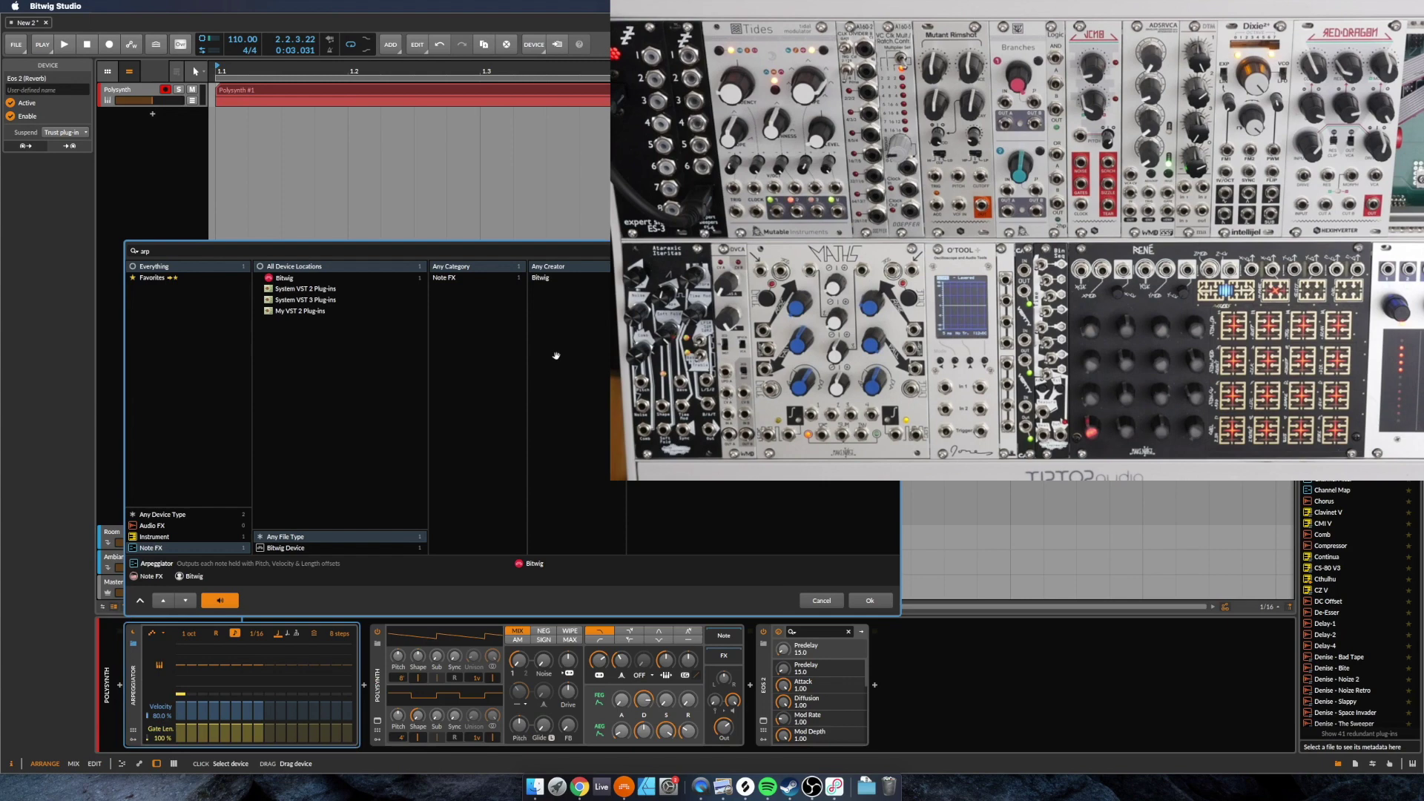
key(space)
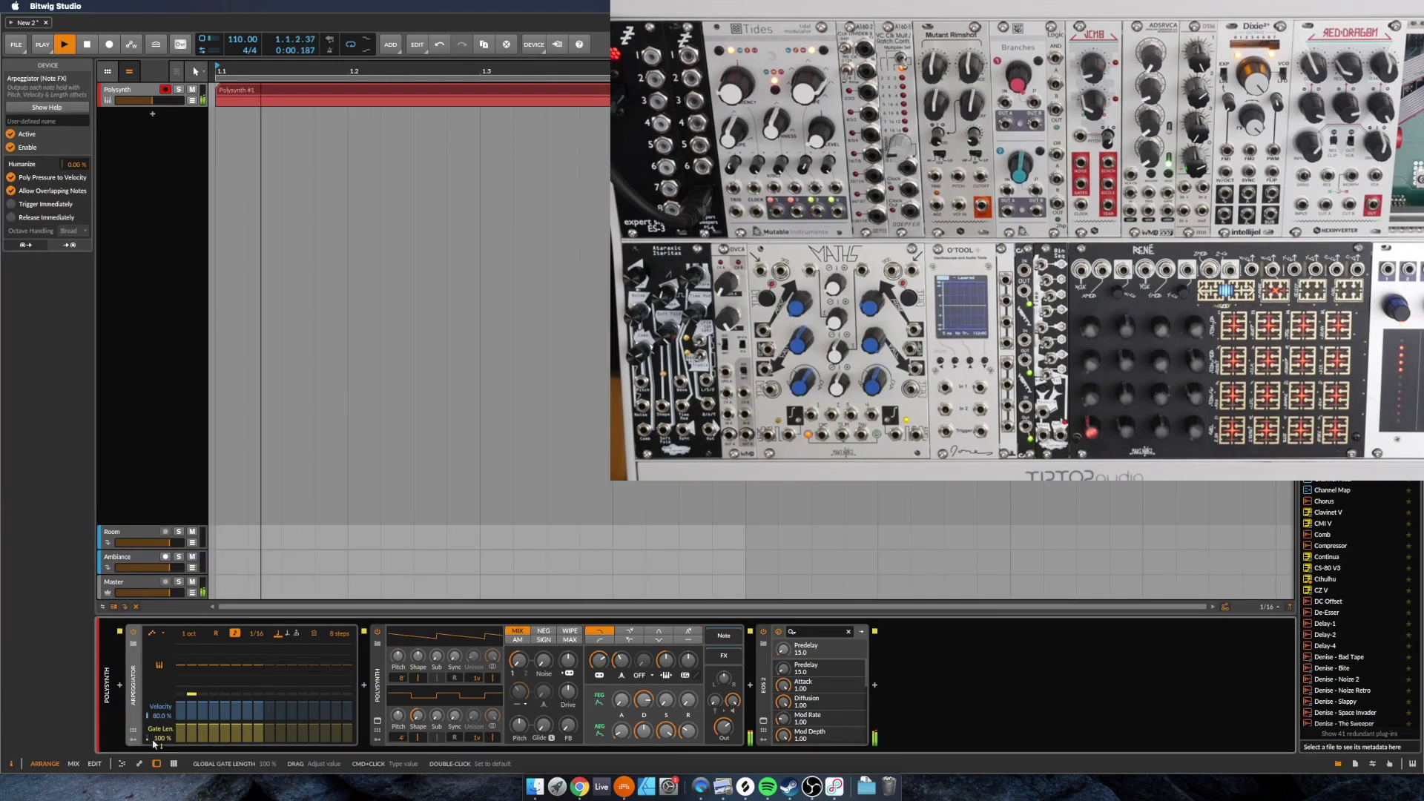
- Shorten the arpeggiator gate length and lower the Polysynth filter cutoff to 58 Hz
mouse_move(161, 742)
mouse_down()
mouse_move(160, 772)
mouse_move(161, 730)
mouse_up()
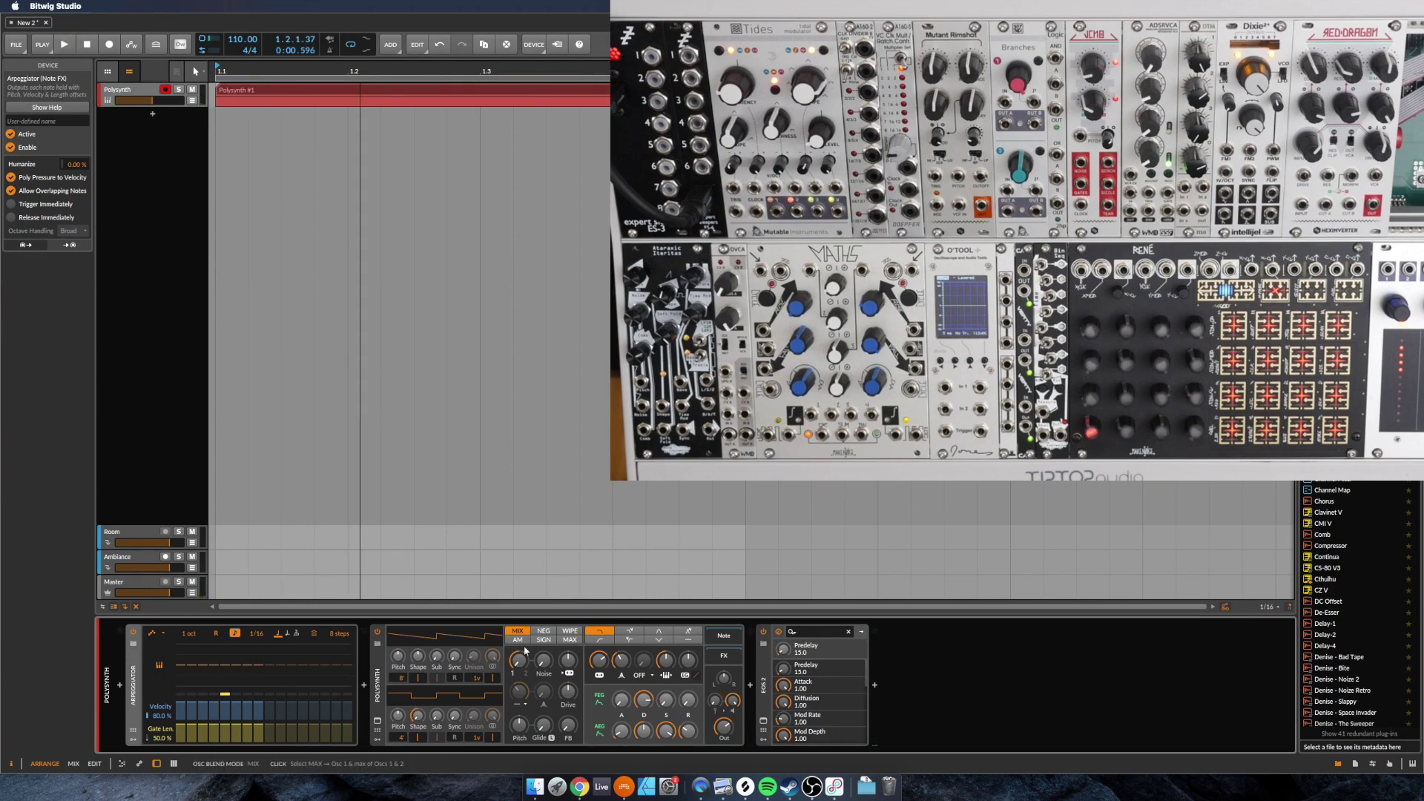
key(space)
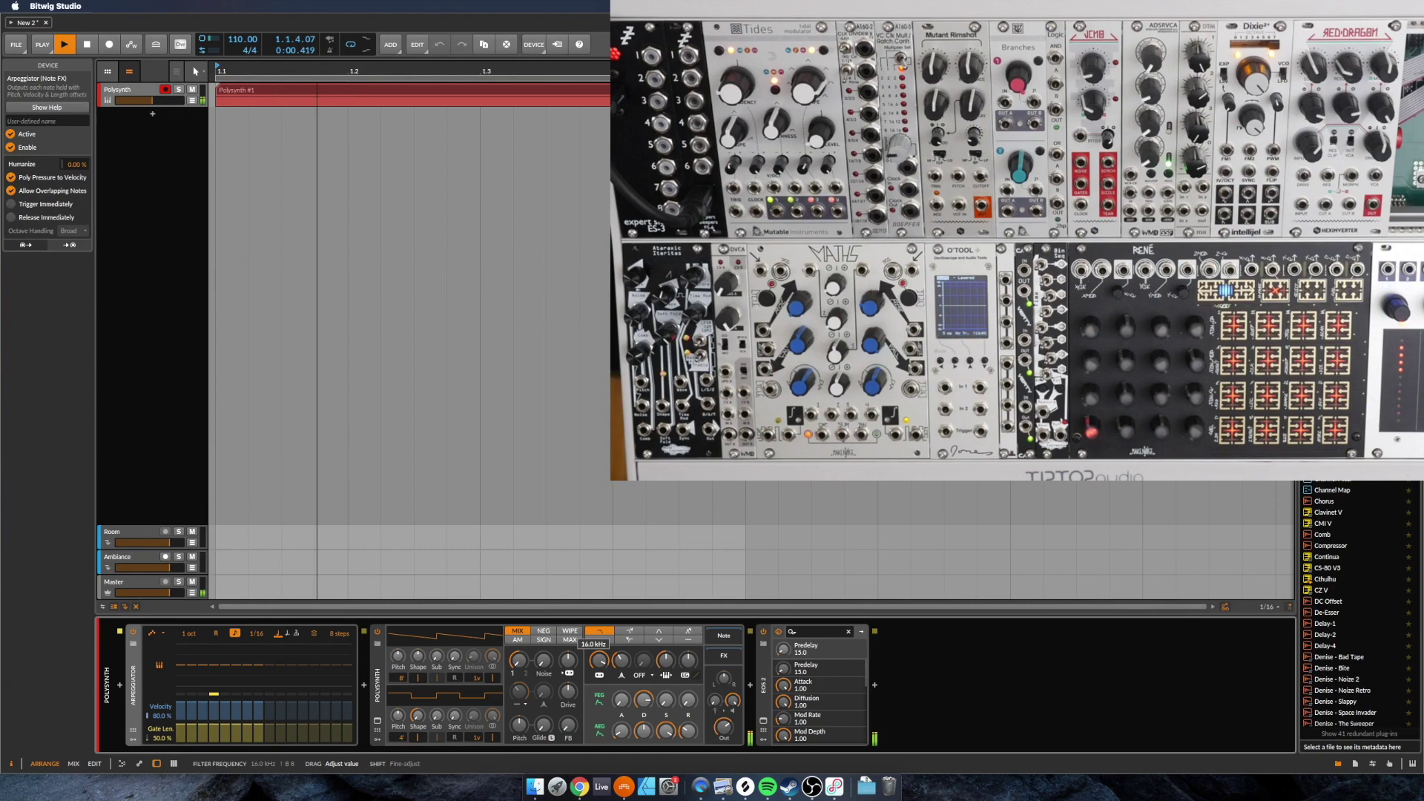
drag(598, 660, 598, 720)
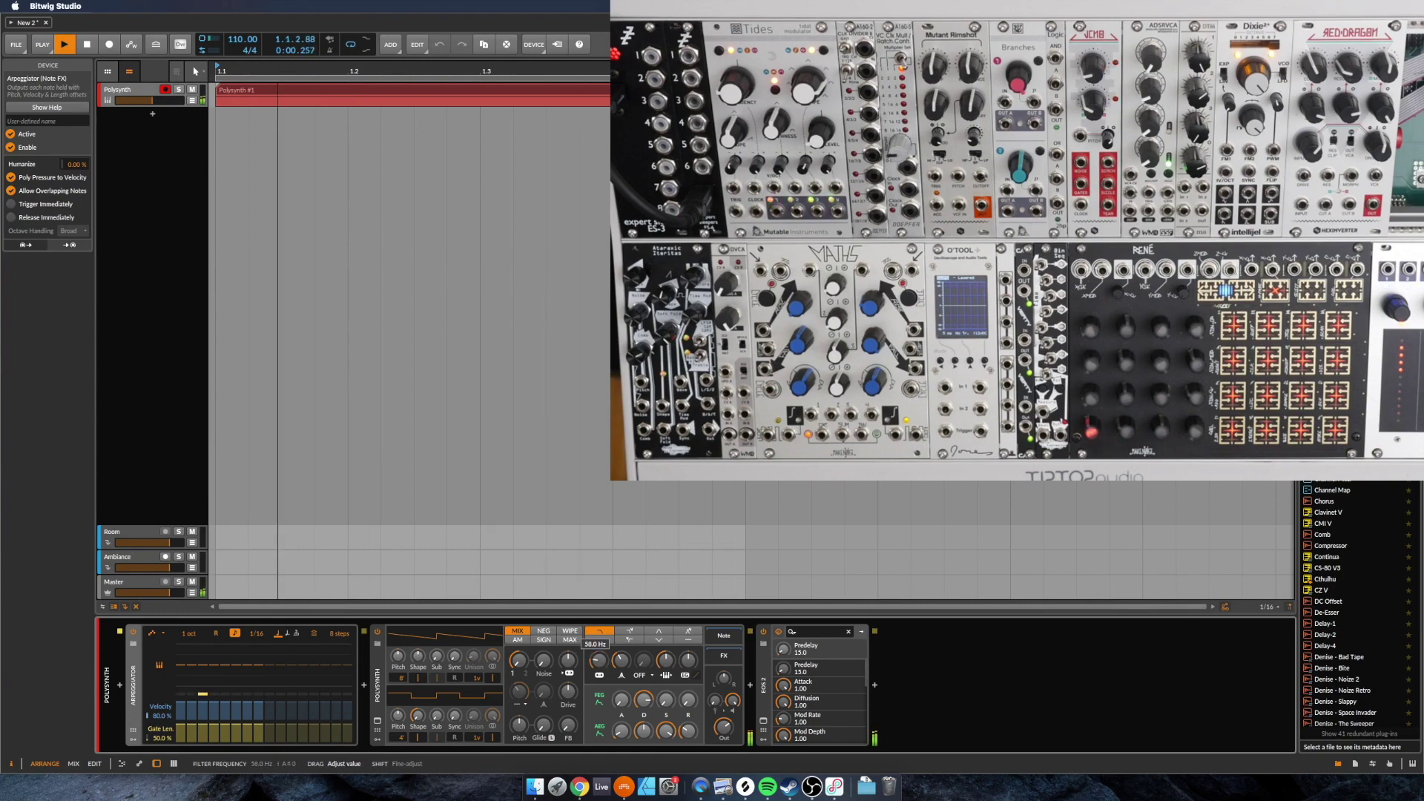
key(space)
click(377, 739)
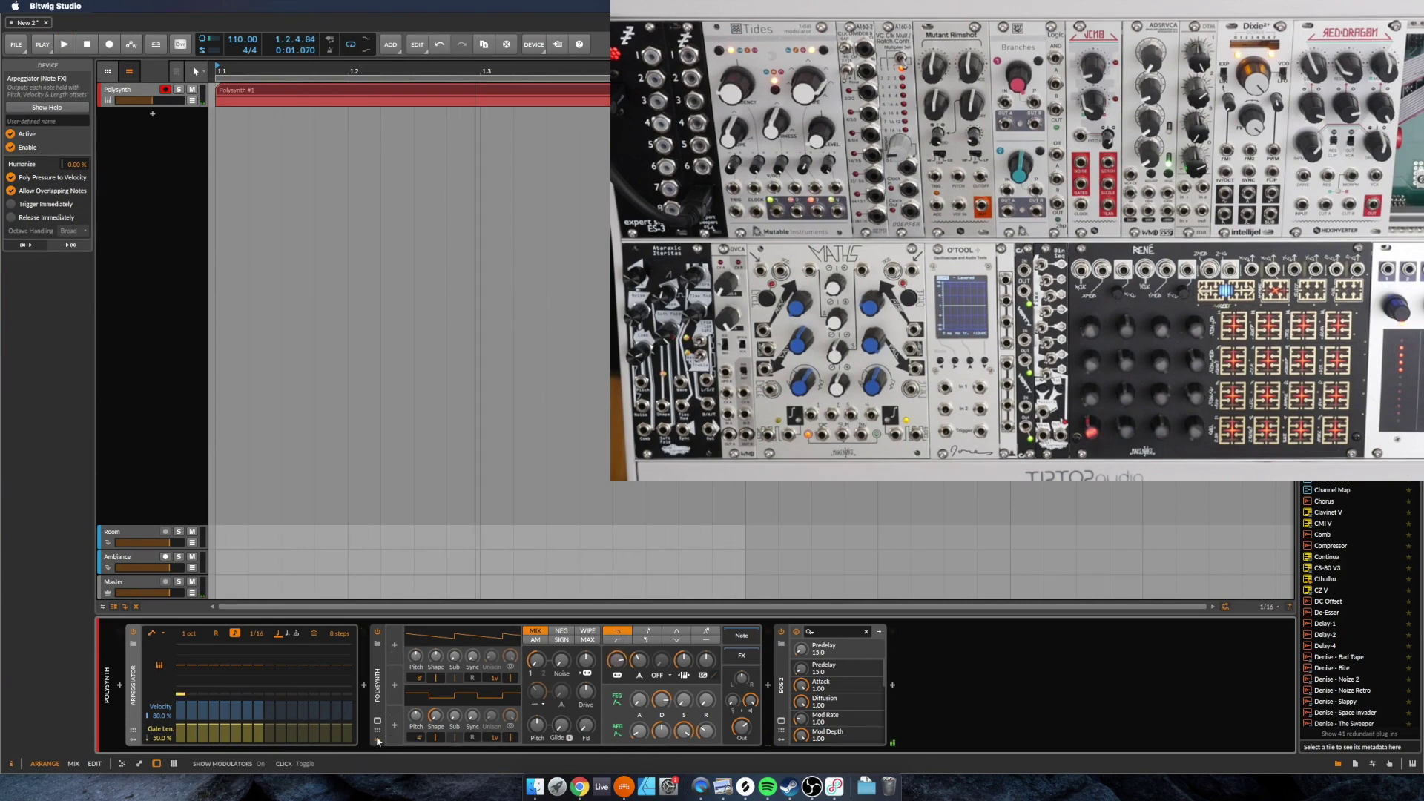
- Pick the 4-Stage envelope from the modulator list and add it to the Polysynth
click(395, 645)
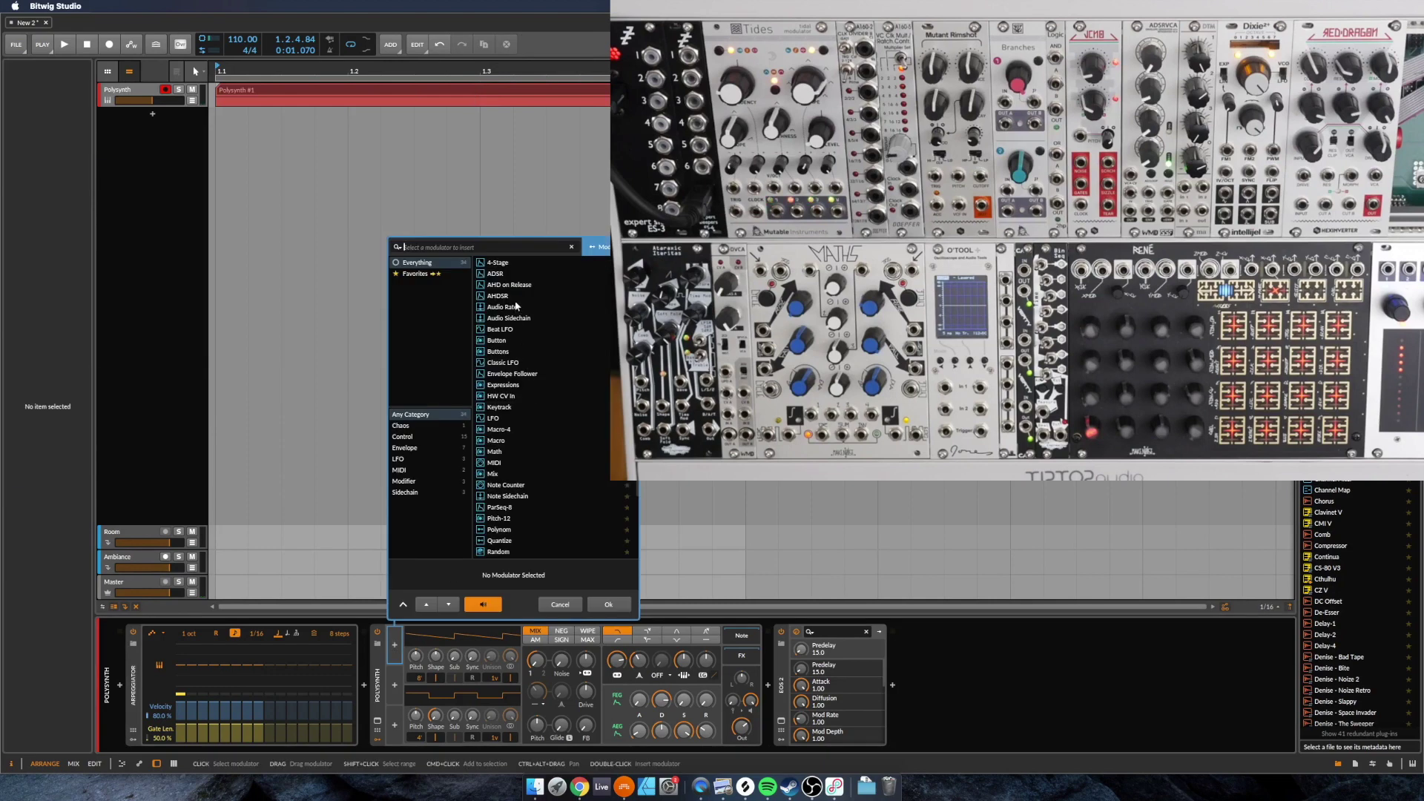
scroll(564, 486, down, 3)
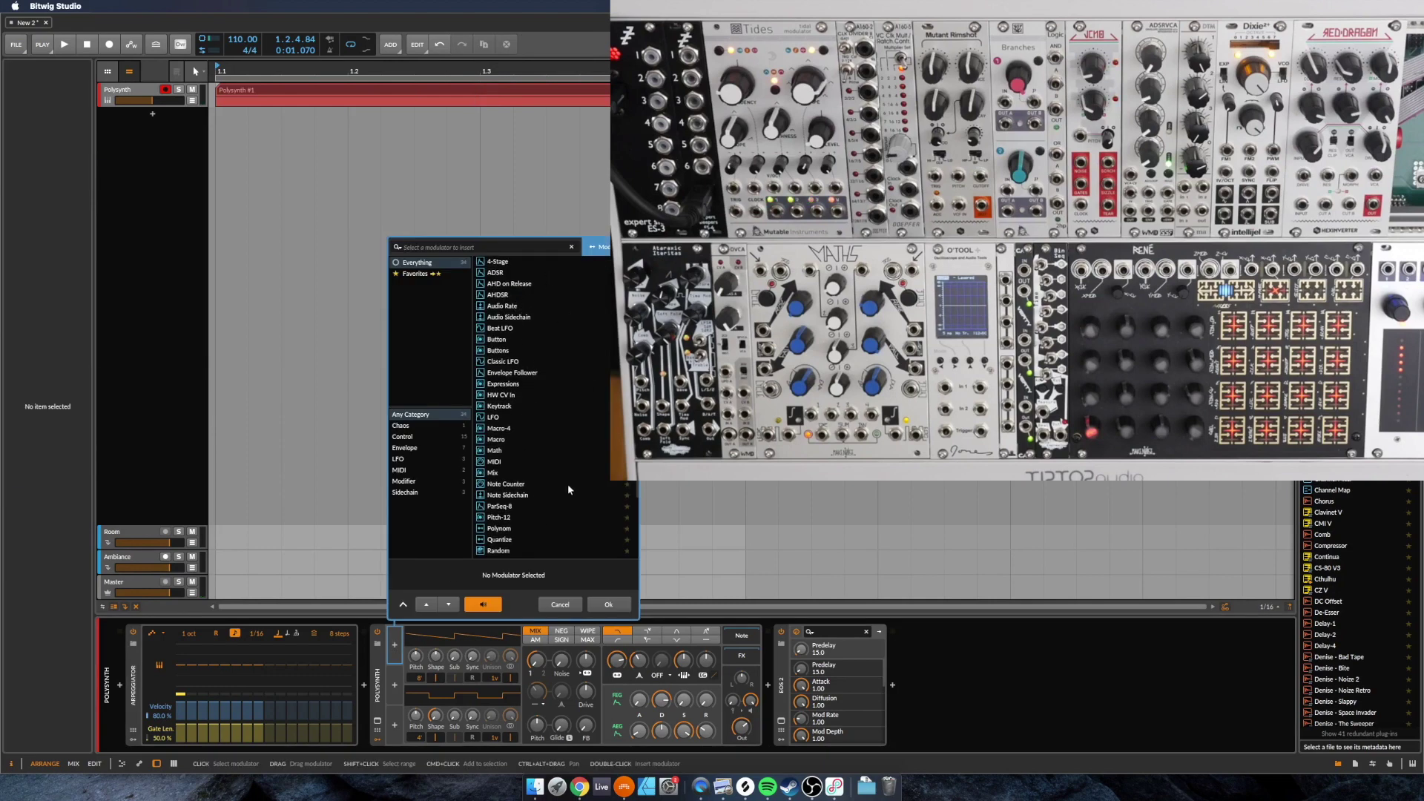
scroll(526, 487, up, 3)
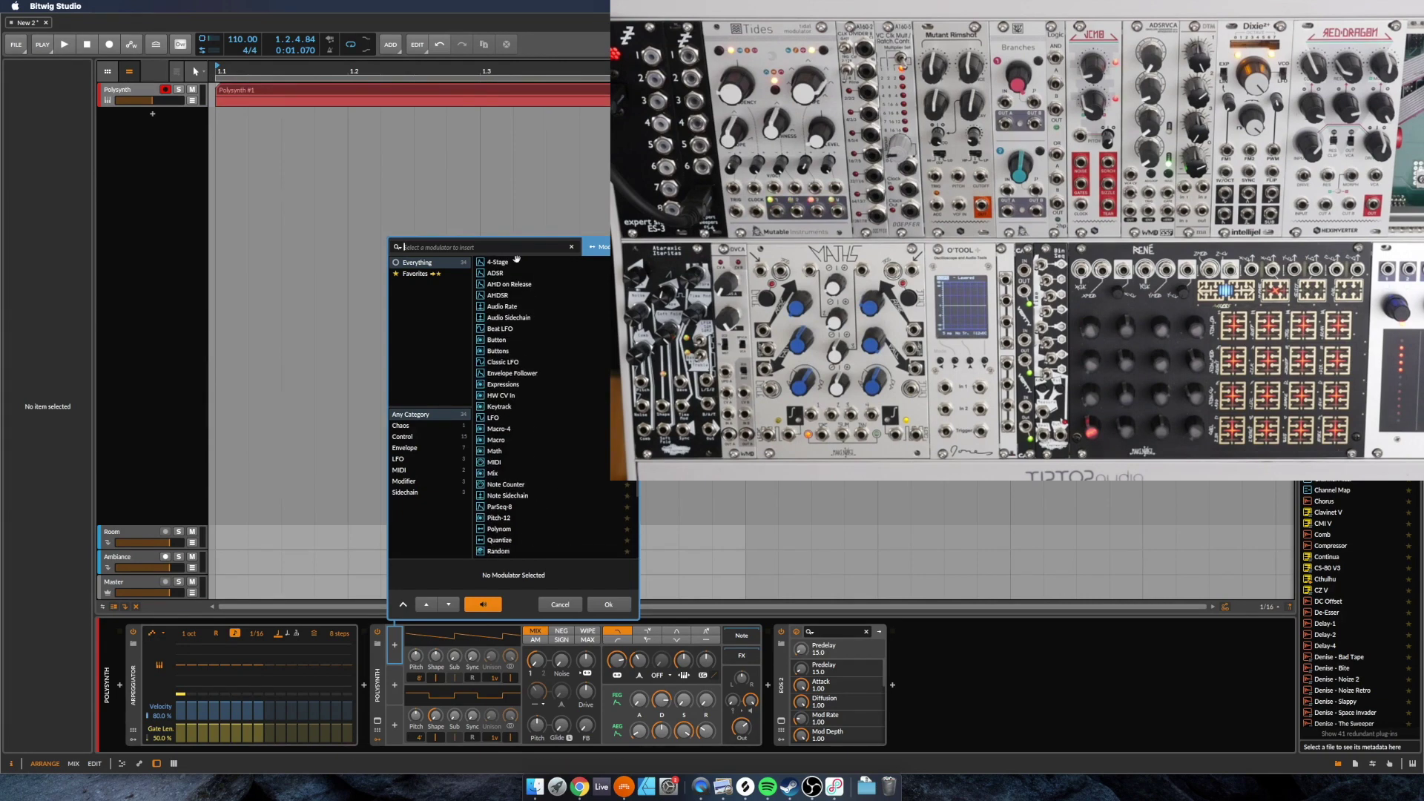
scroll(521, 522, down, 3)
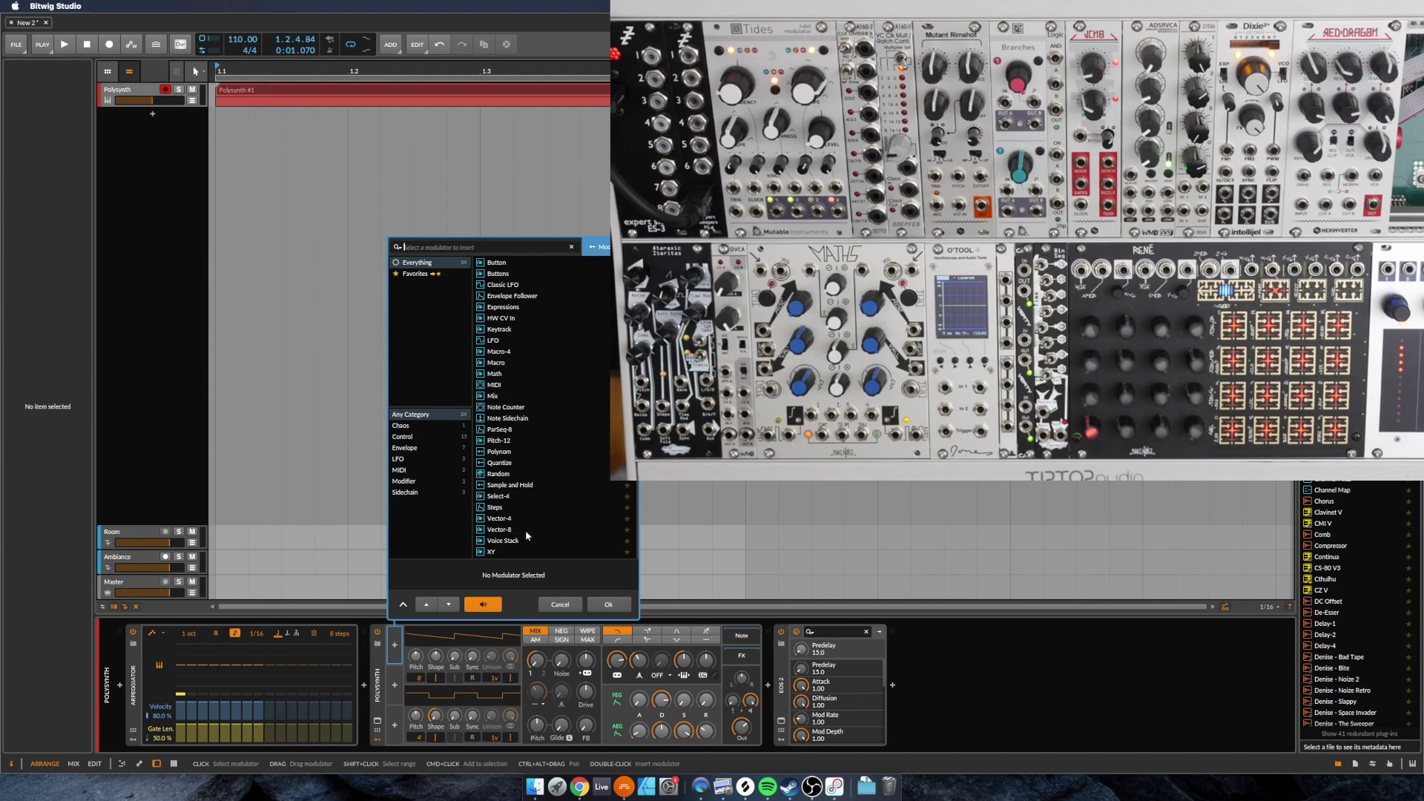
scroll(524, 529, up, 3)
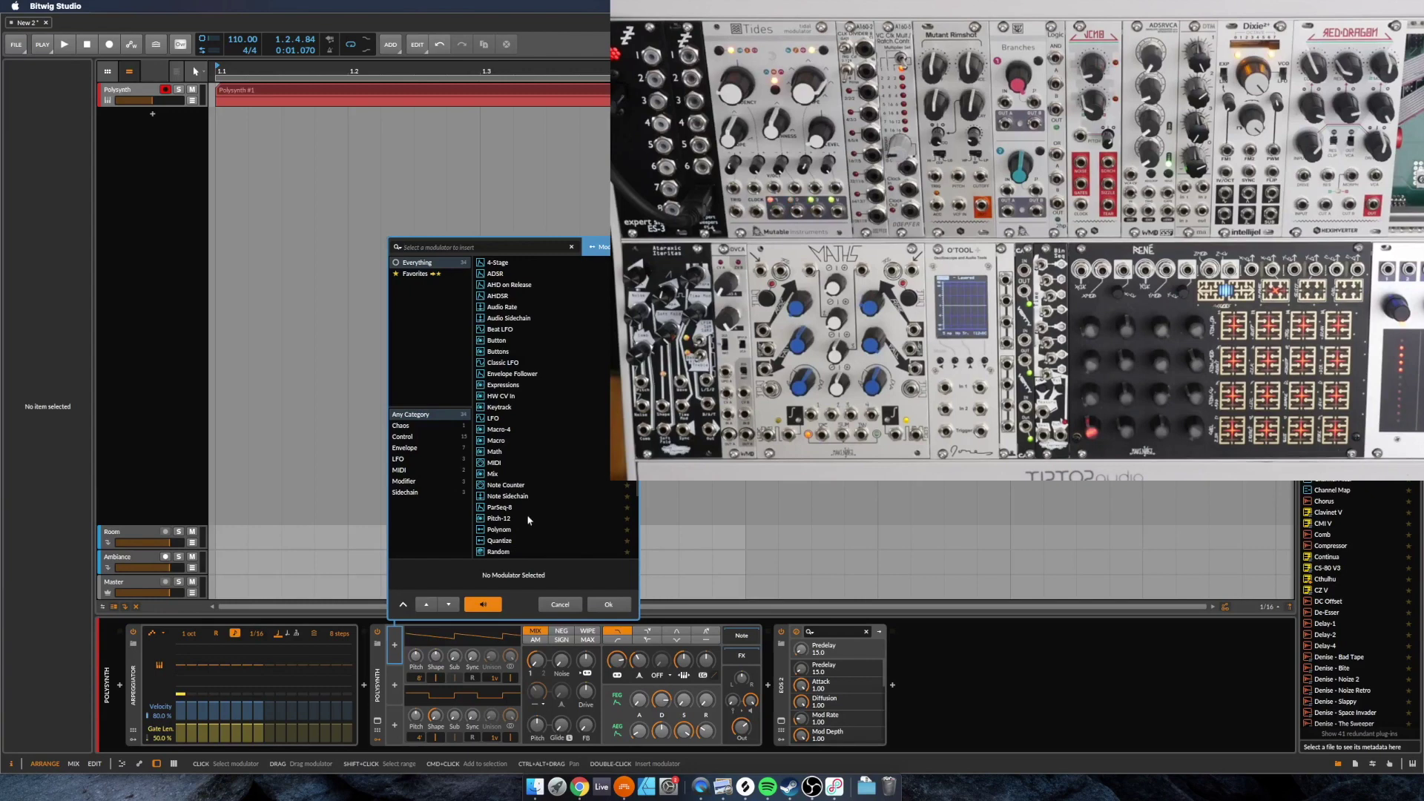
click(502, 267)
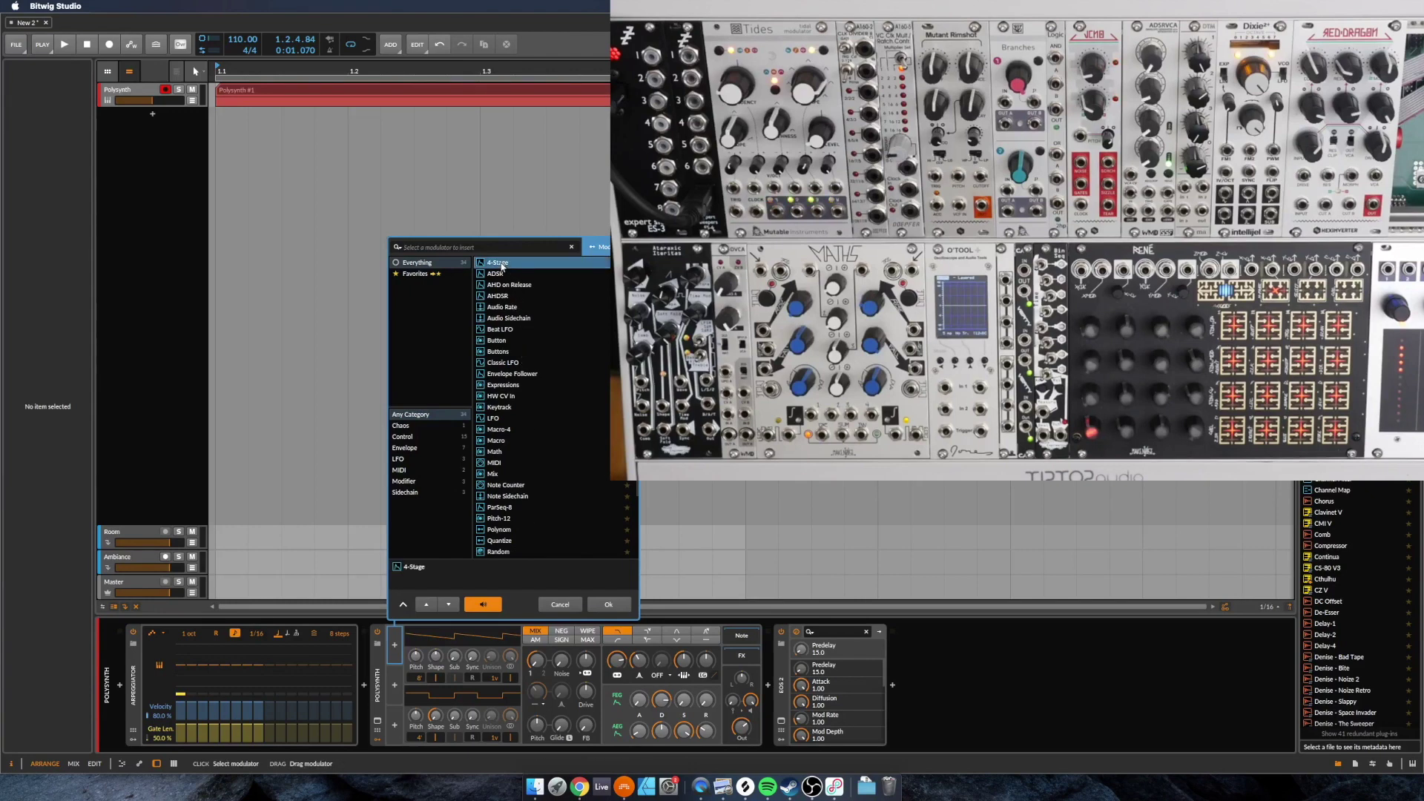
double_click(500, 264)
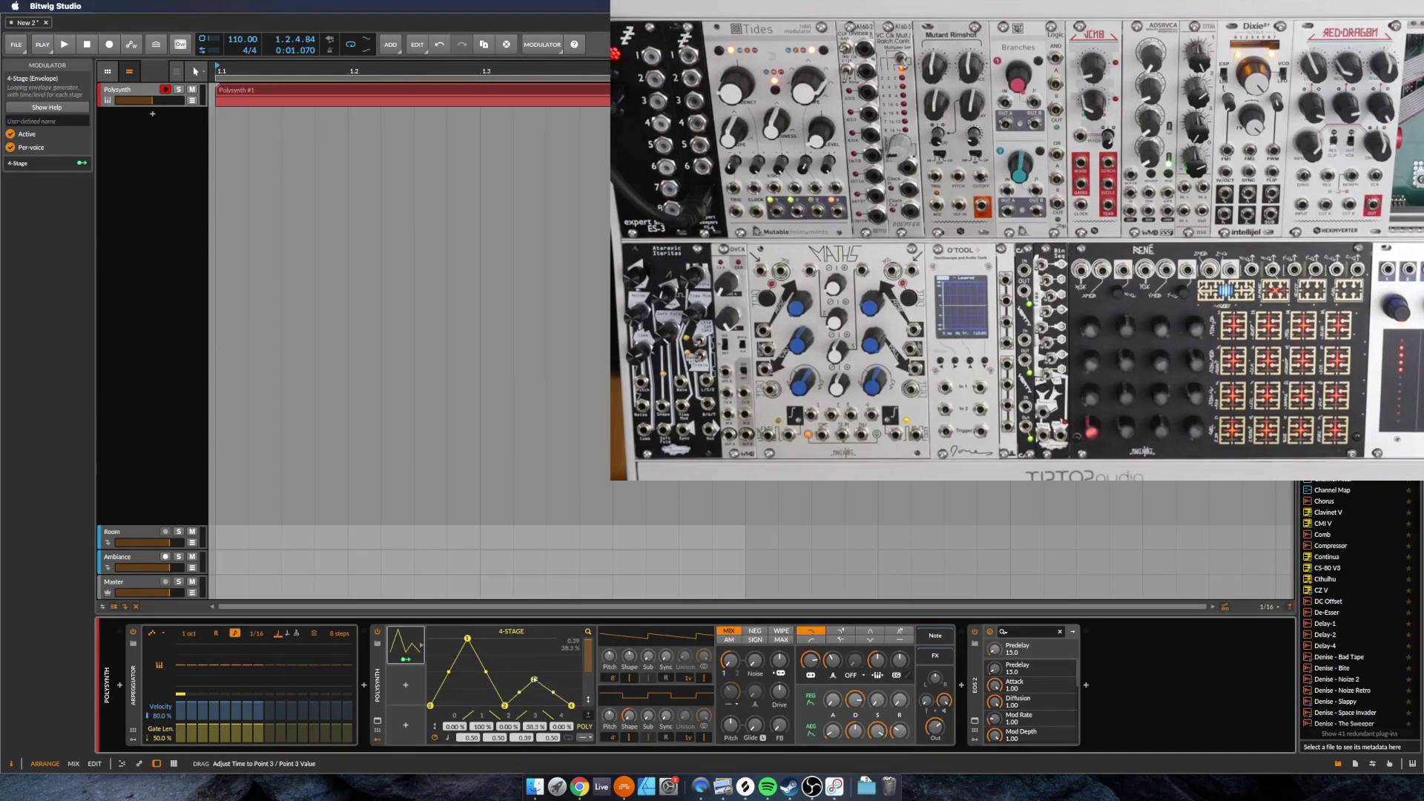
- Move the 4-Stage envelope points earlier, putting the second point at 0.16
click(466, 640)
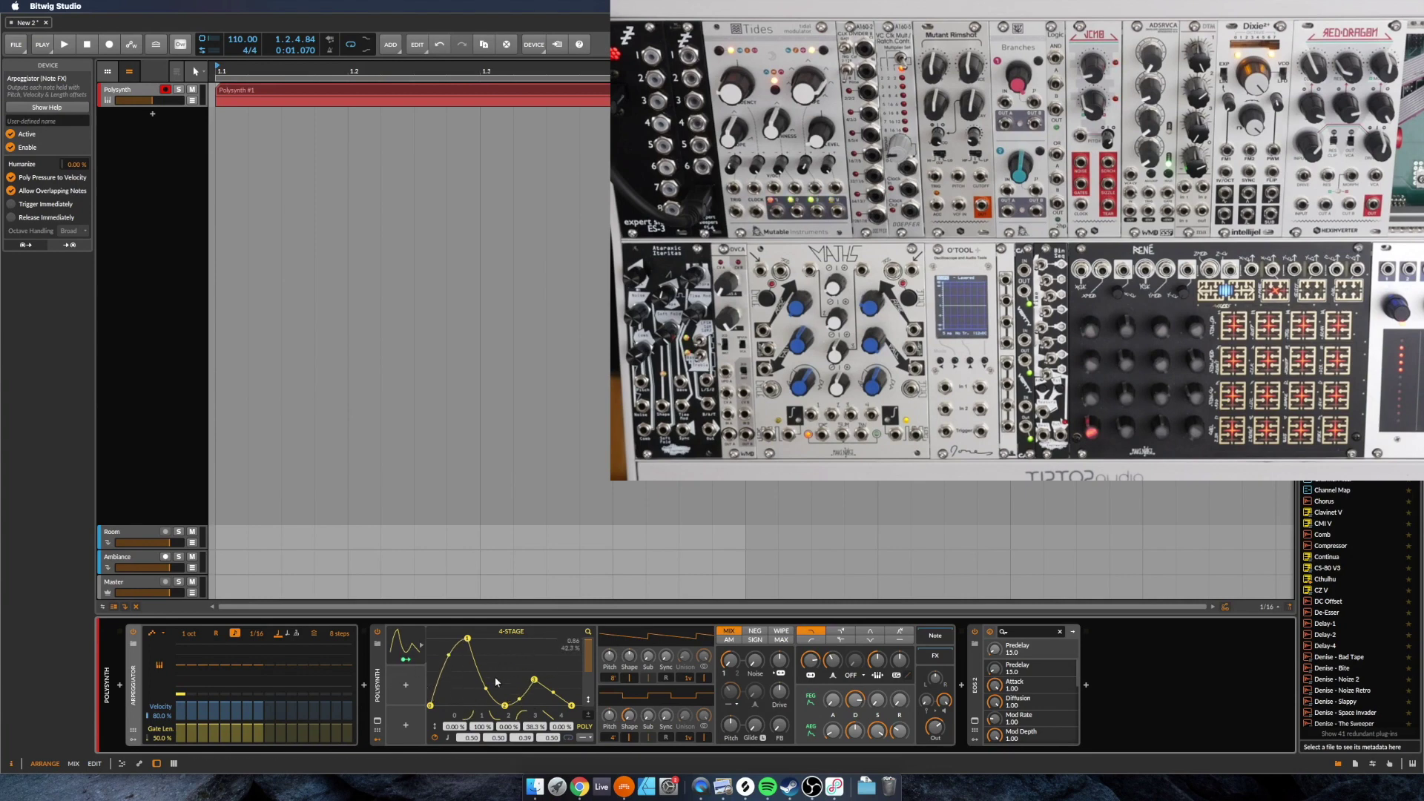
key(space)
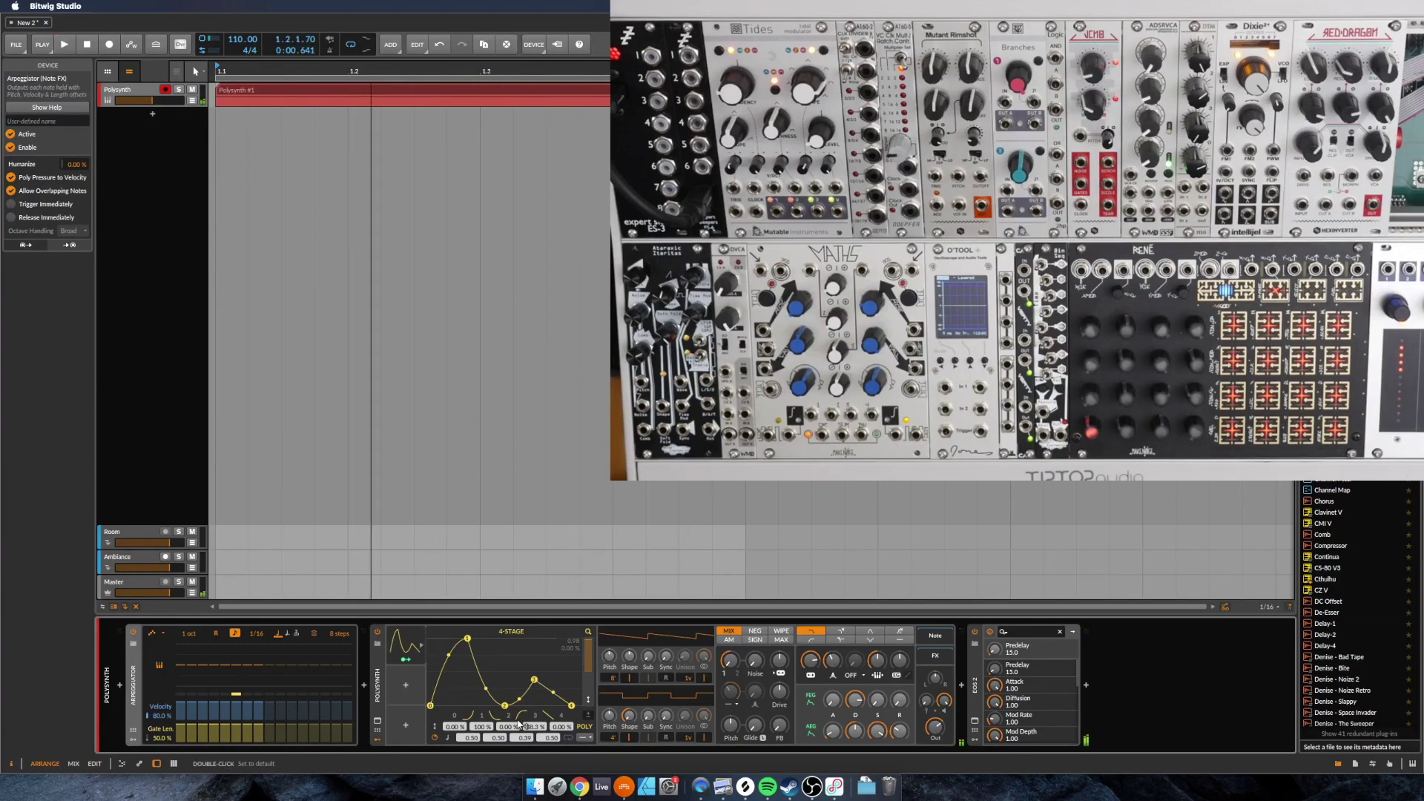
drag(468, 642, 441, 648)
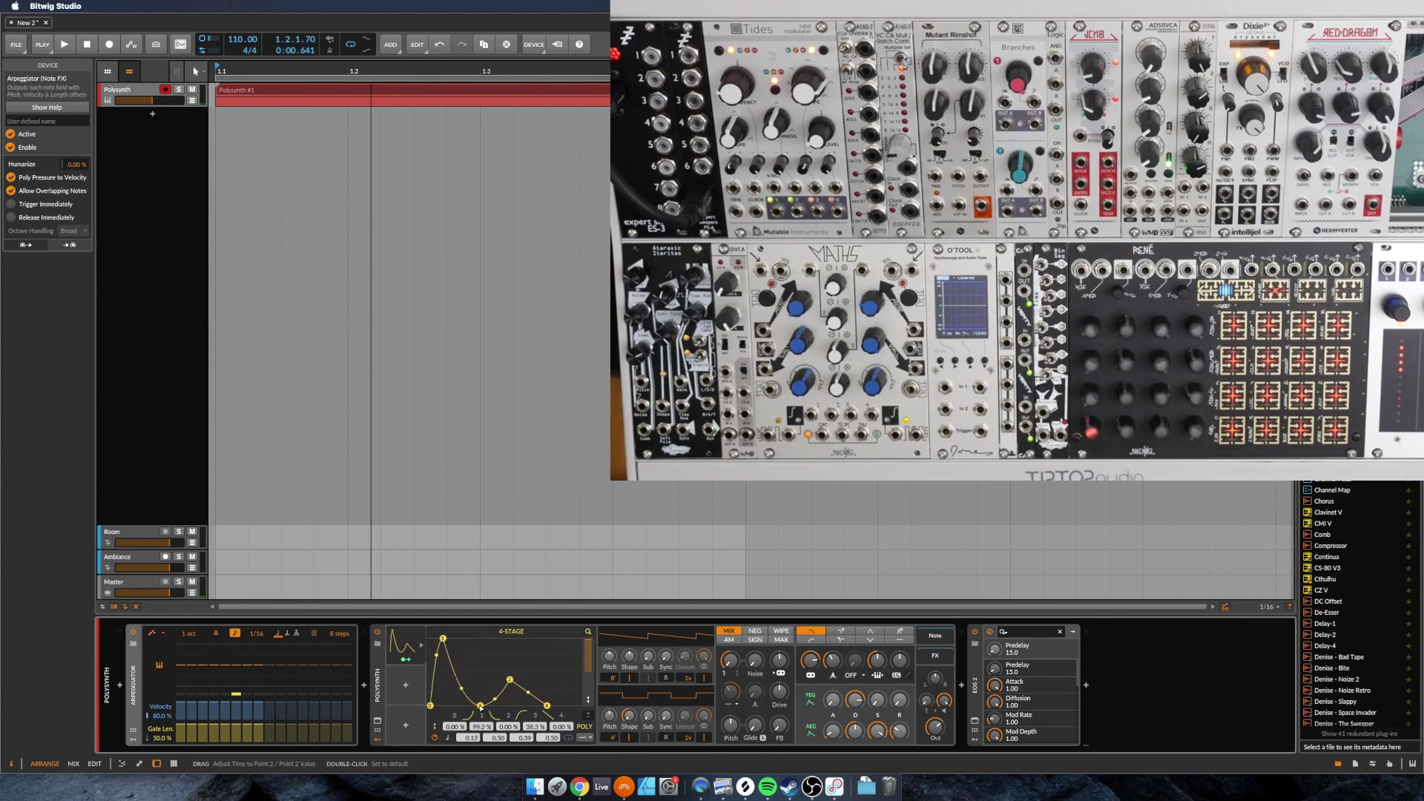
drag(480, 706, 454, 706)
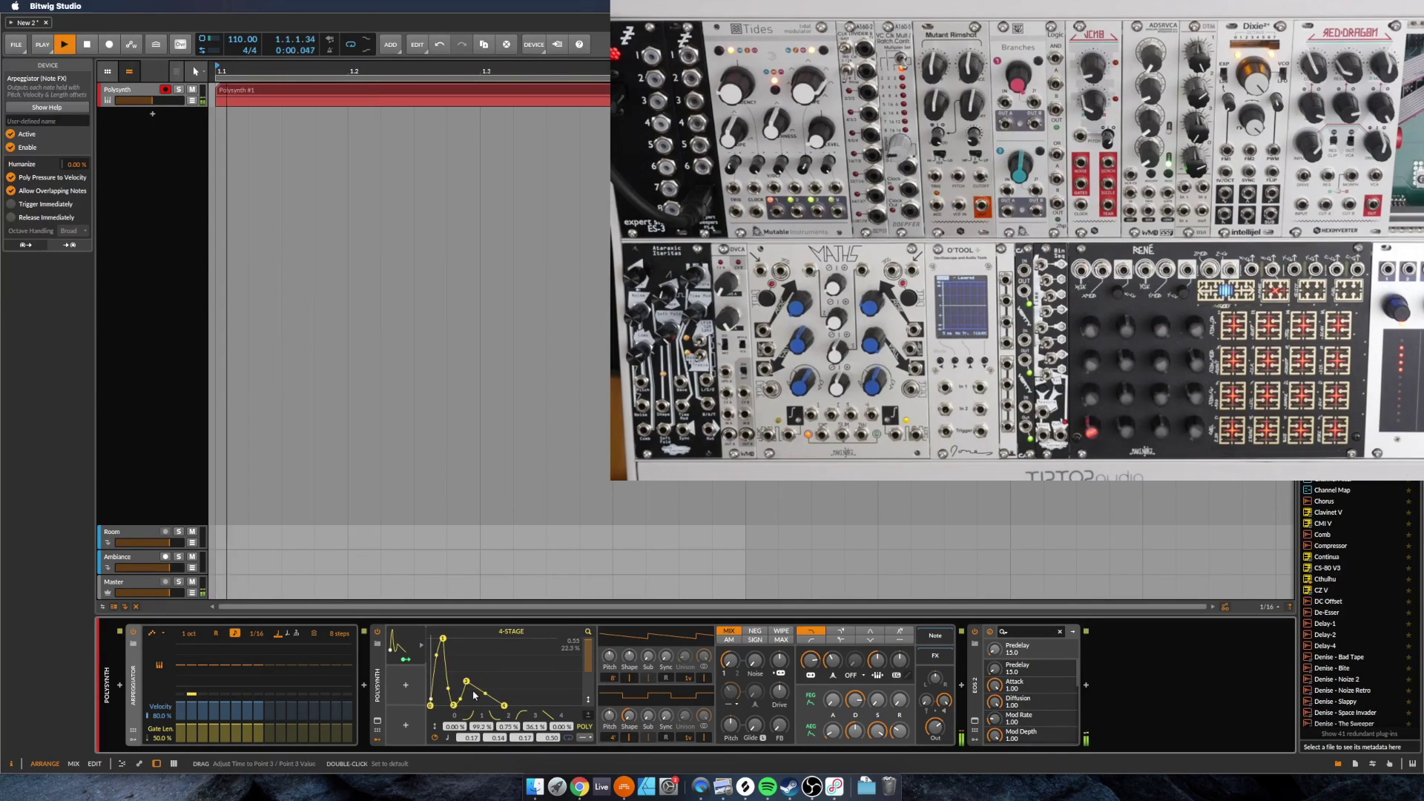
- Slow the arpeggiator rate to 1/4 and audition the result
drag(253, 636, 253, 657)
key(space)
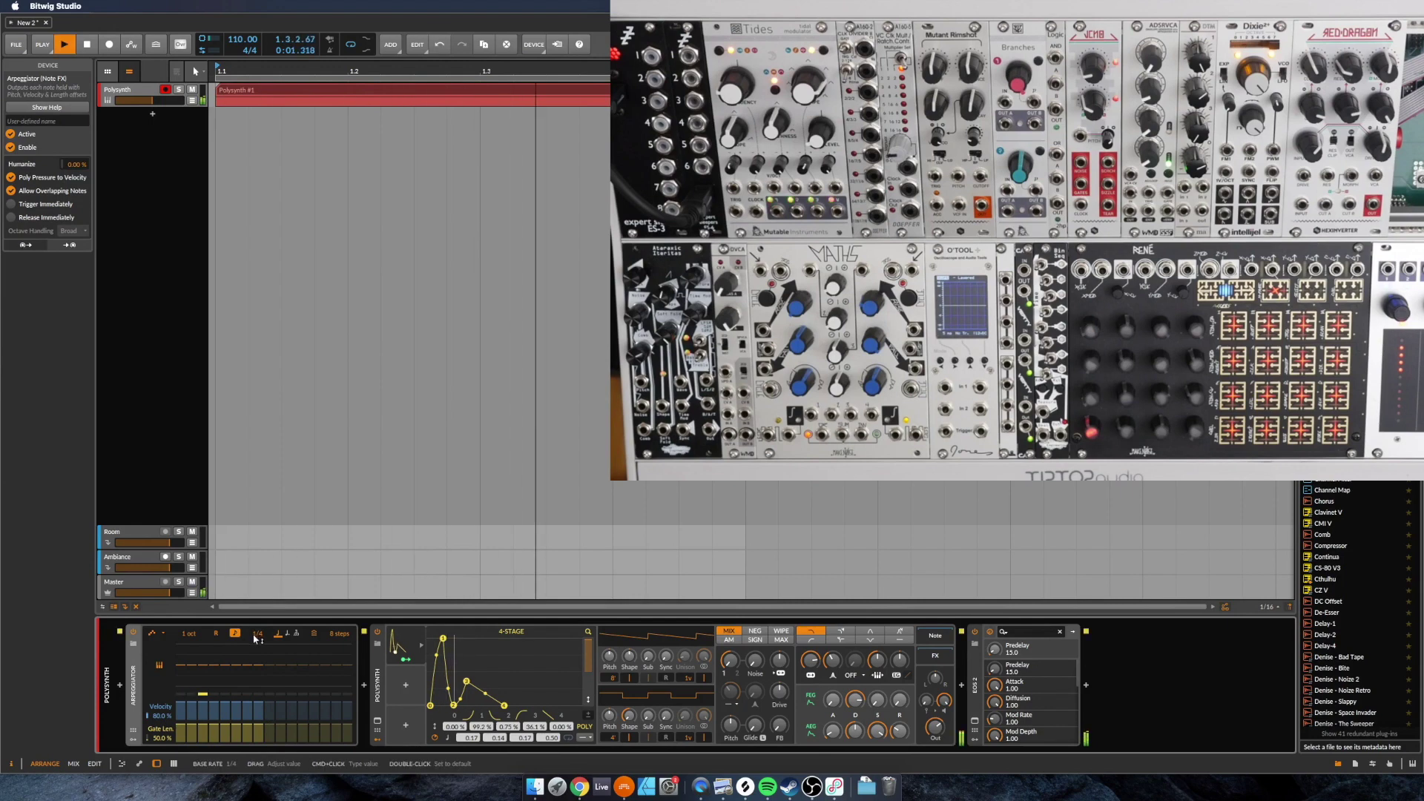
key(space)
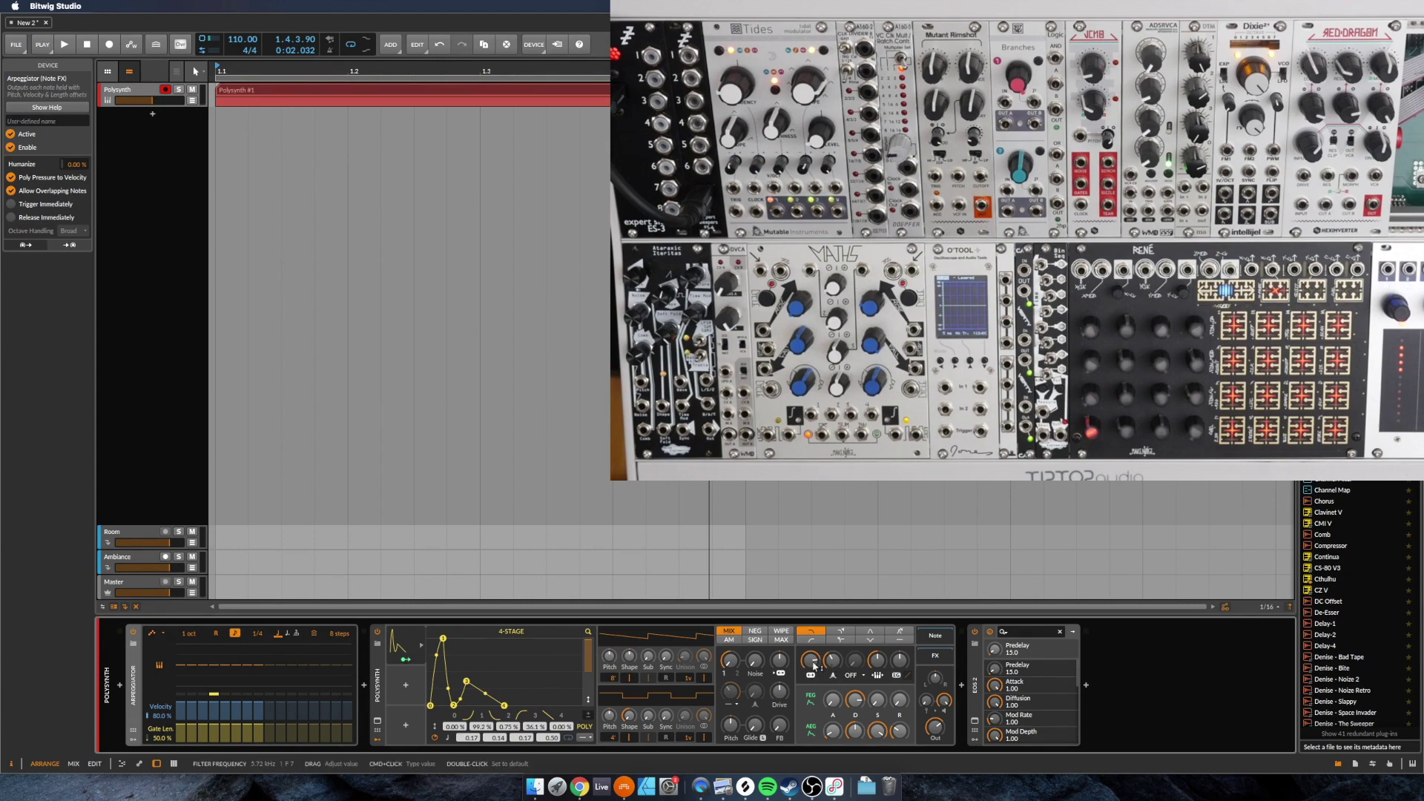
- Map the 4-Stage envelope to the filter frequency by 14.00 and start playback
click(444, 668)
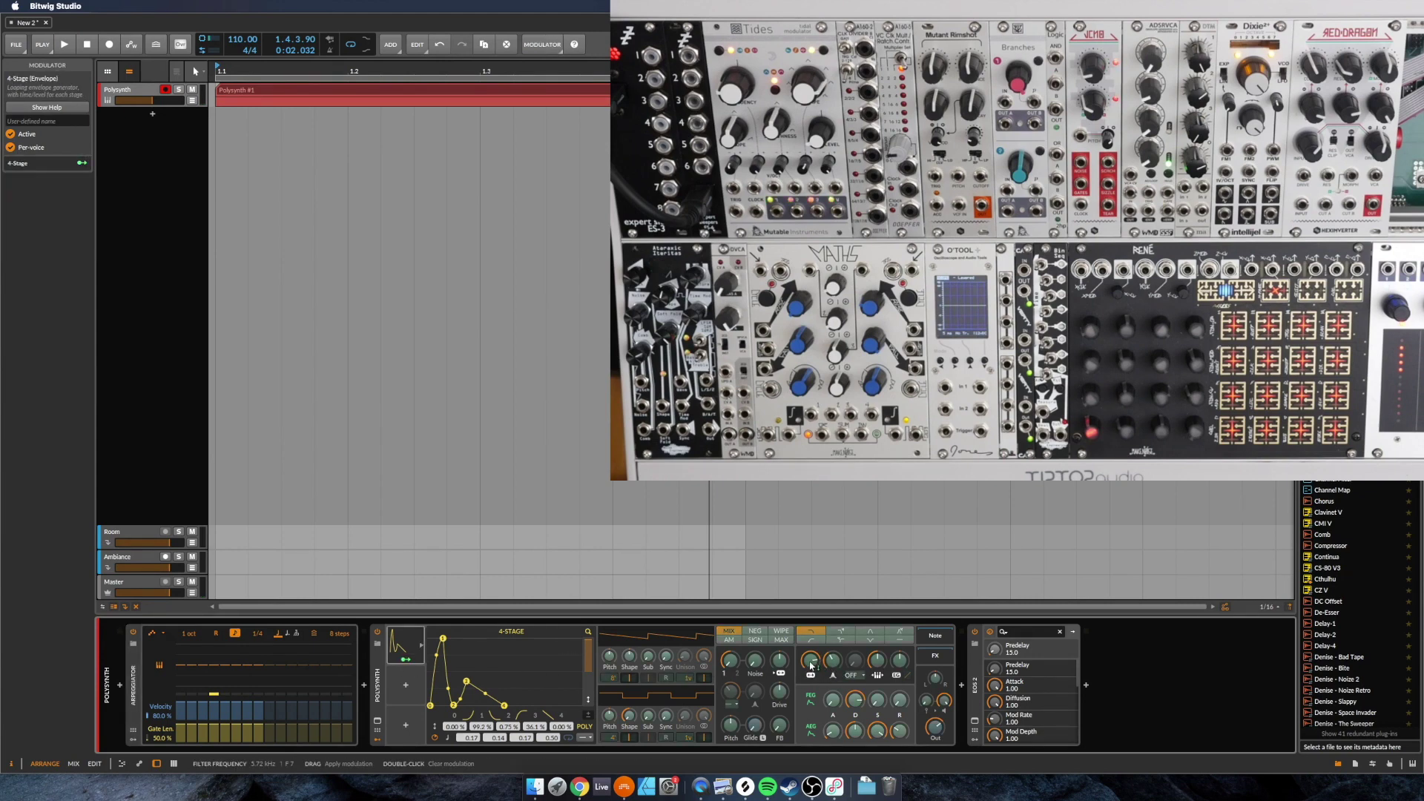
drag(810, 666, 811, 656)
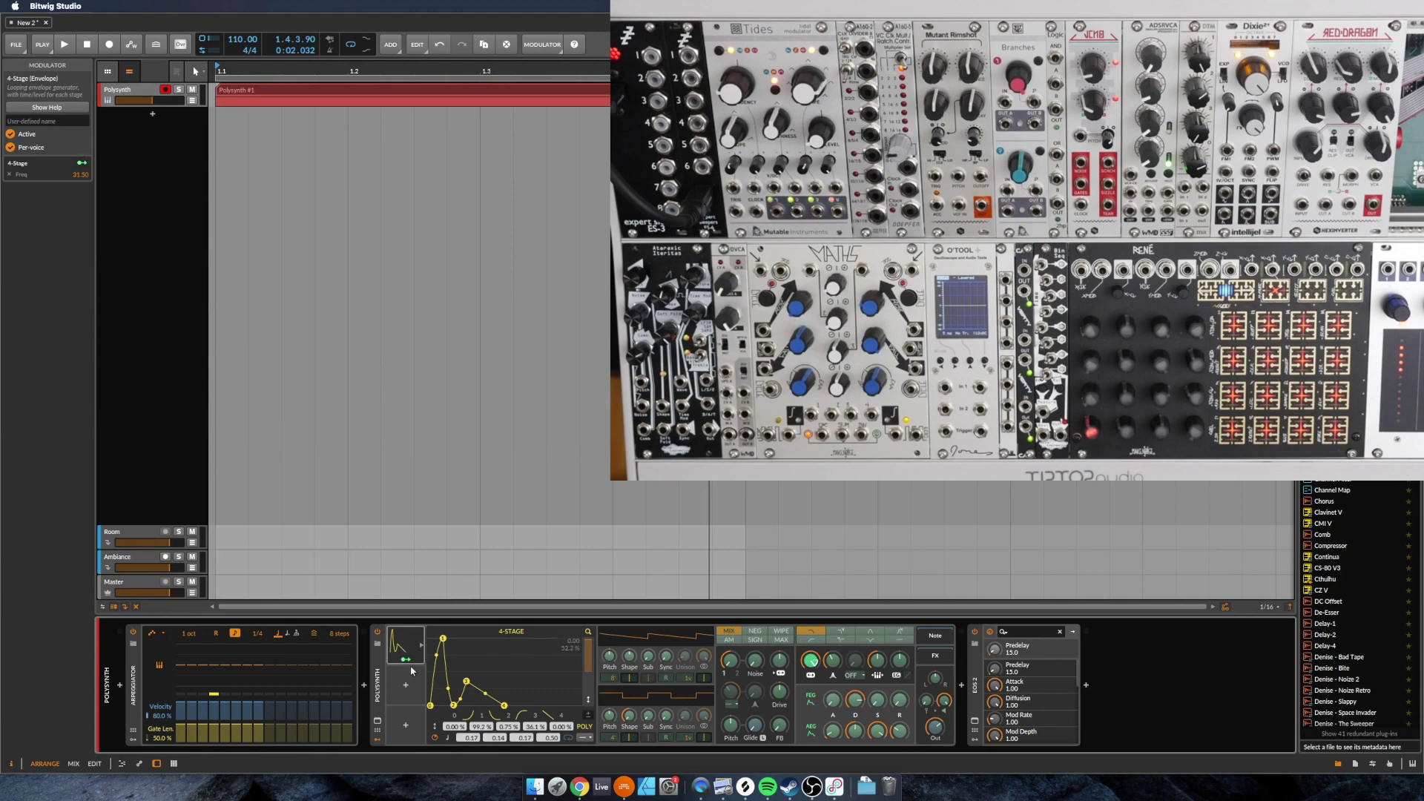
key(space)
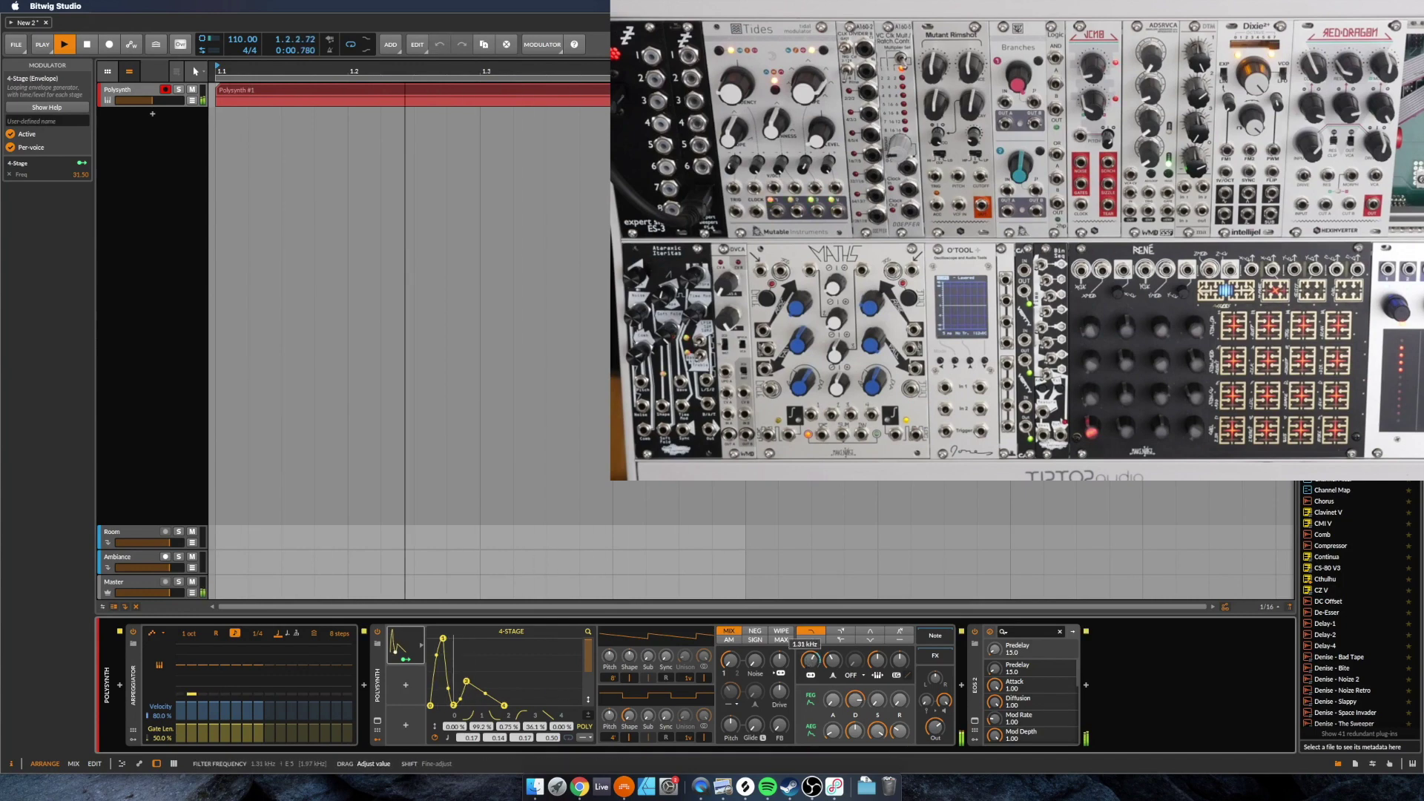
- Add a Classic LFO modulator to the Polysynth by searching 'lfo'
click(406, 686)
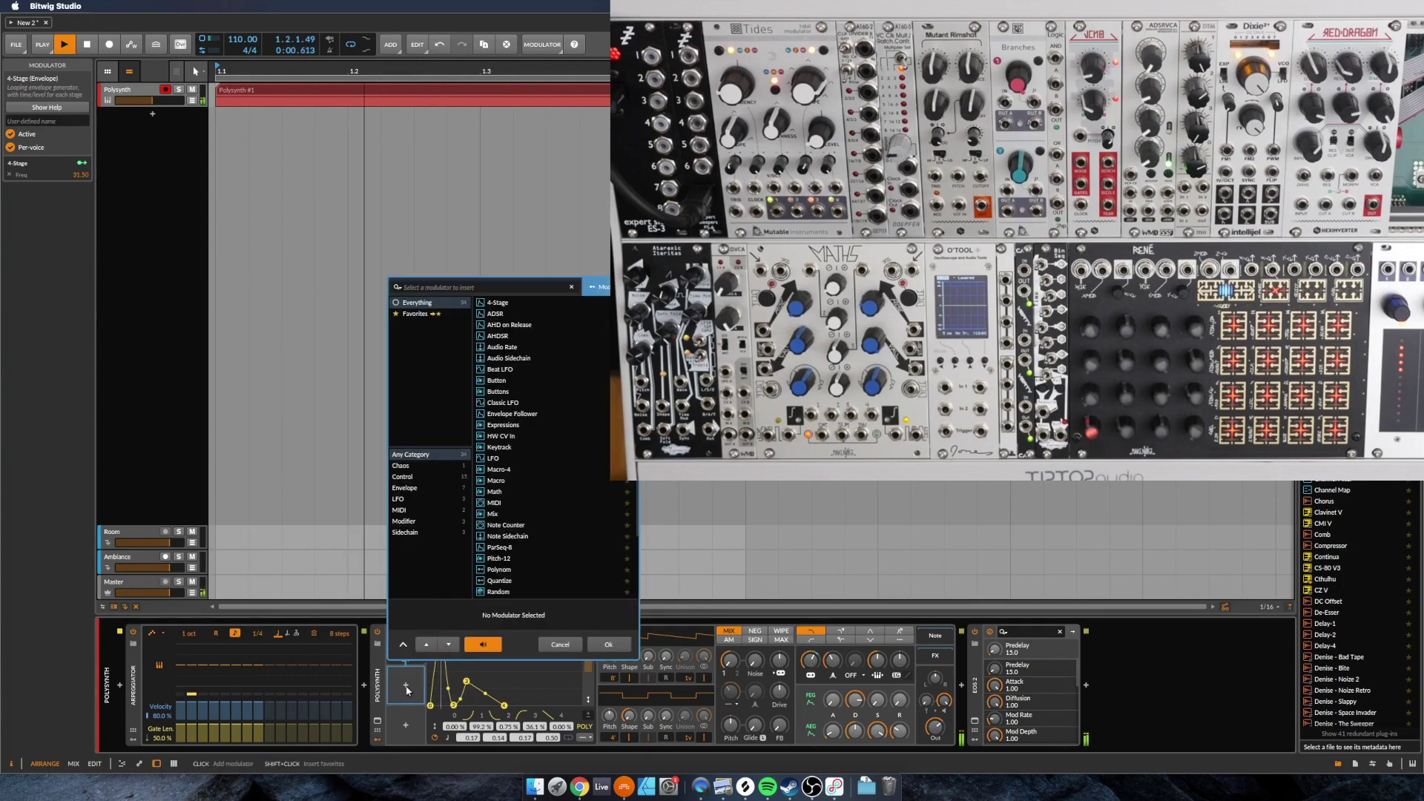
text(lfo)
double_click(502, 324)
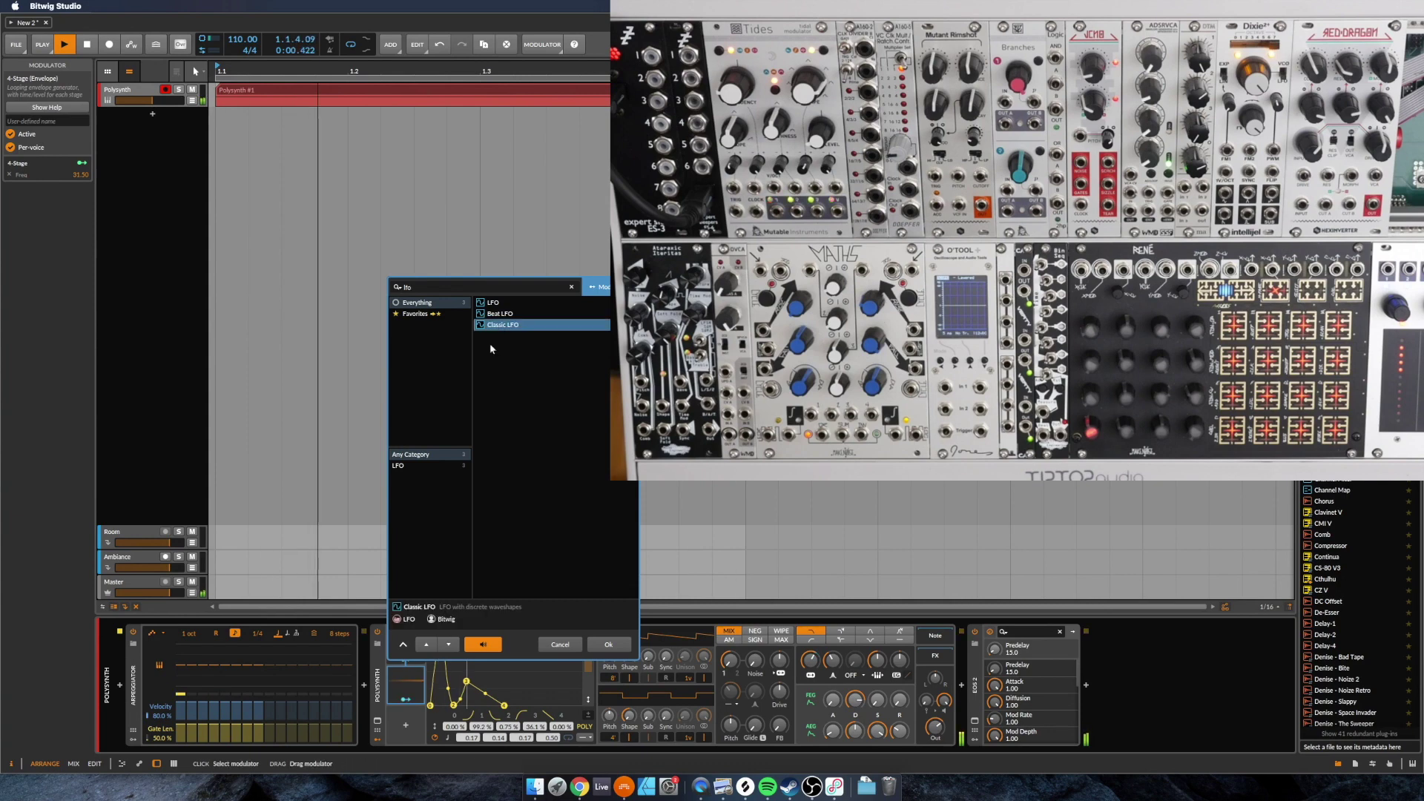
- Route the Classic LFO to the filter resonance and the OSC 1/2 Mix
click(411, 684)
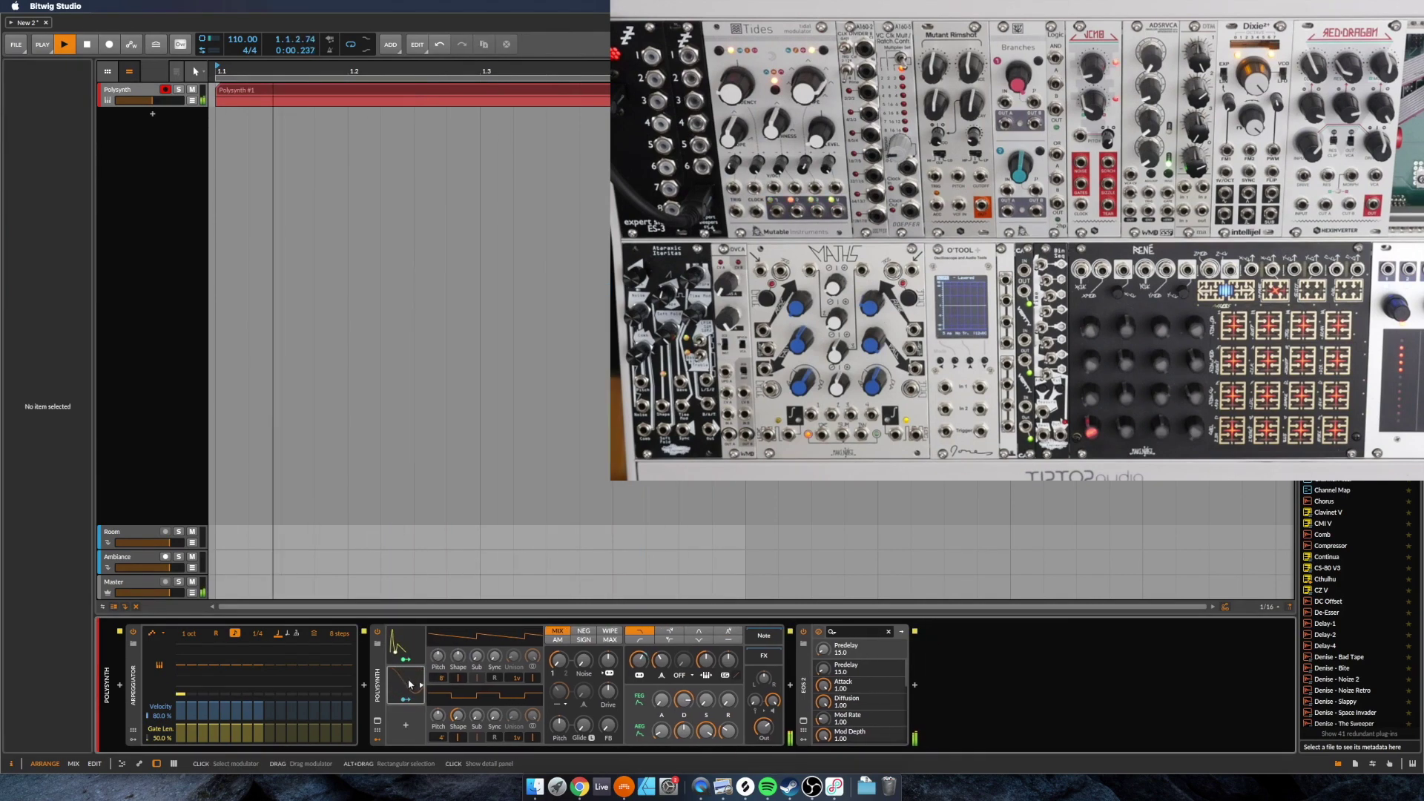
click(411, 684)
click(406, 699)
drag(757, 663, 756, 634)
mouse_move(653, 661)
mouse_down()
mouse_move(653, 586)
mouse_move(652, 641)
mouse_up()
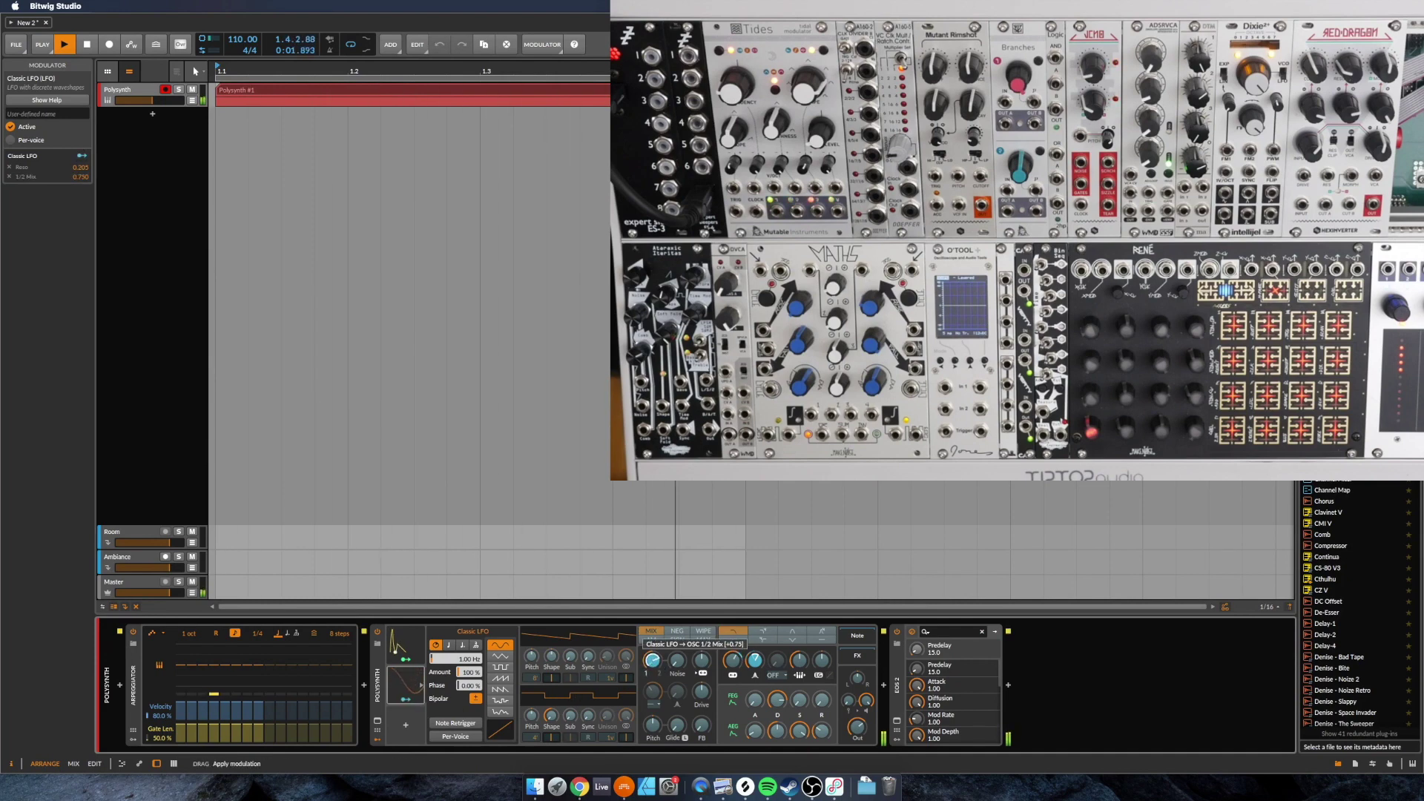
click(406, 699)
- Set the Classic LFO rate to 1/8
click(419, 686)
click(400, 645)
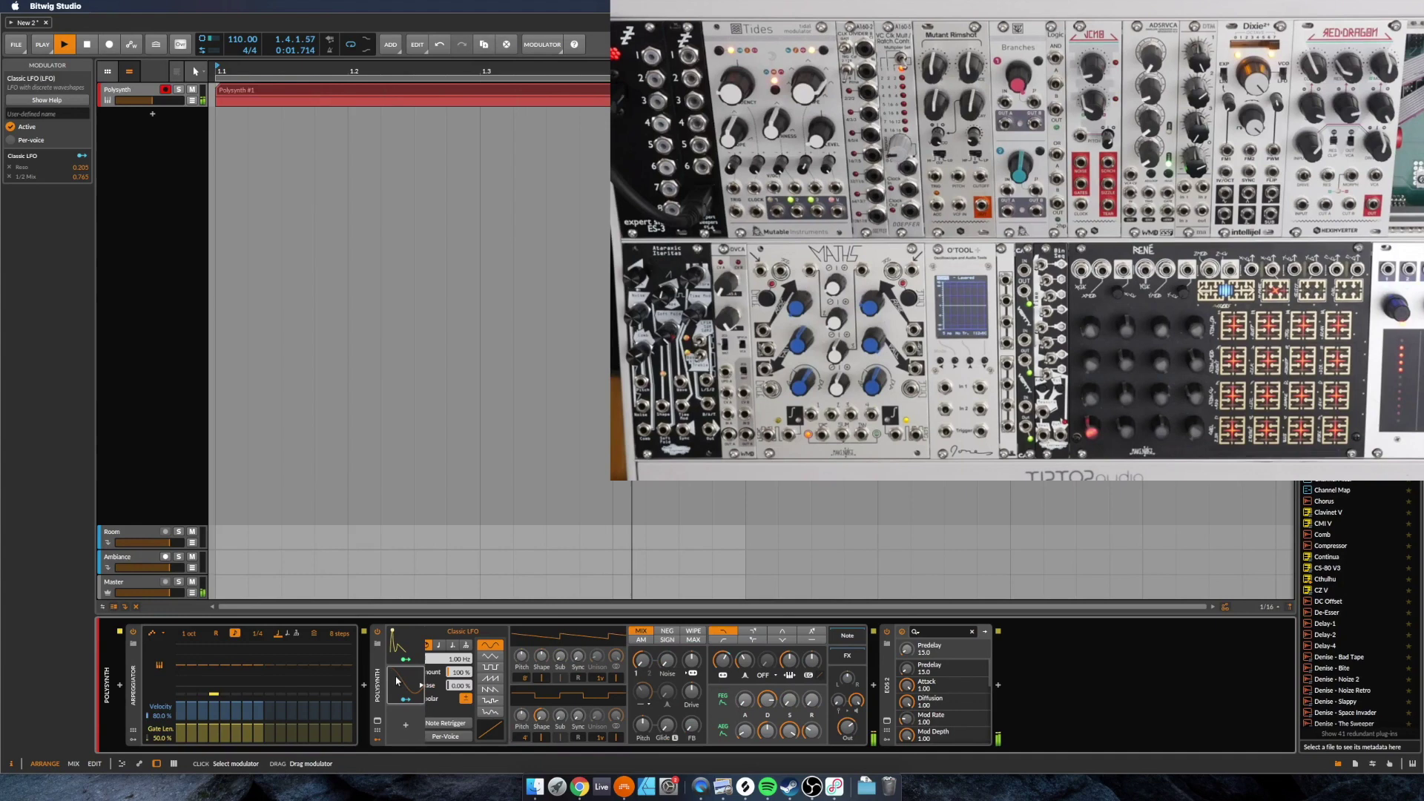
click(467, 660)
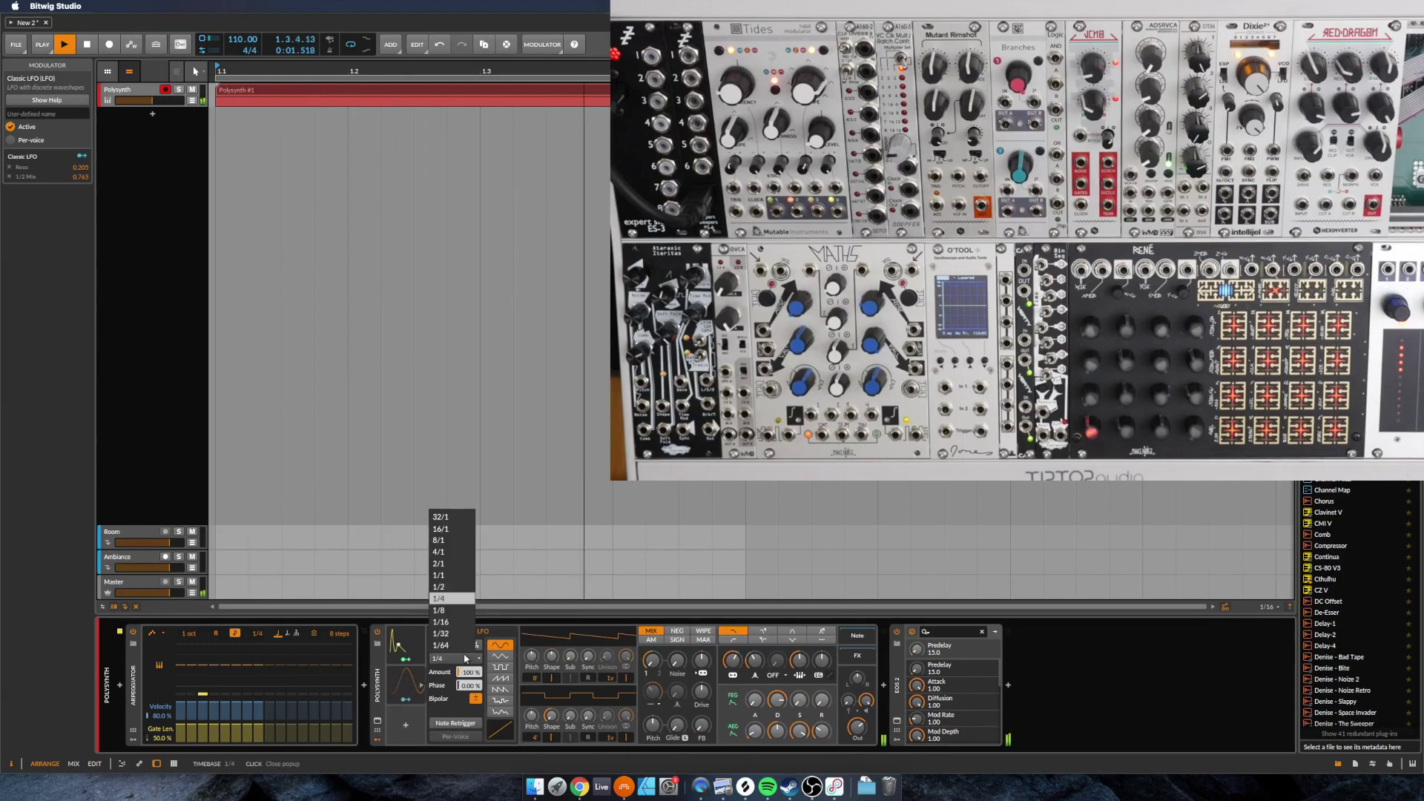
click(454, 596)
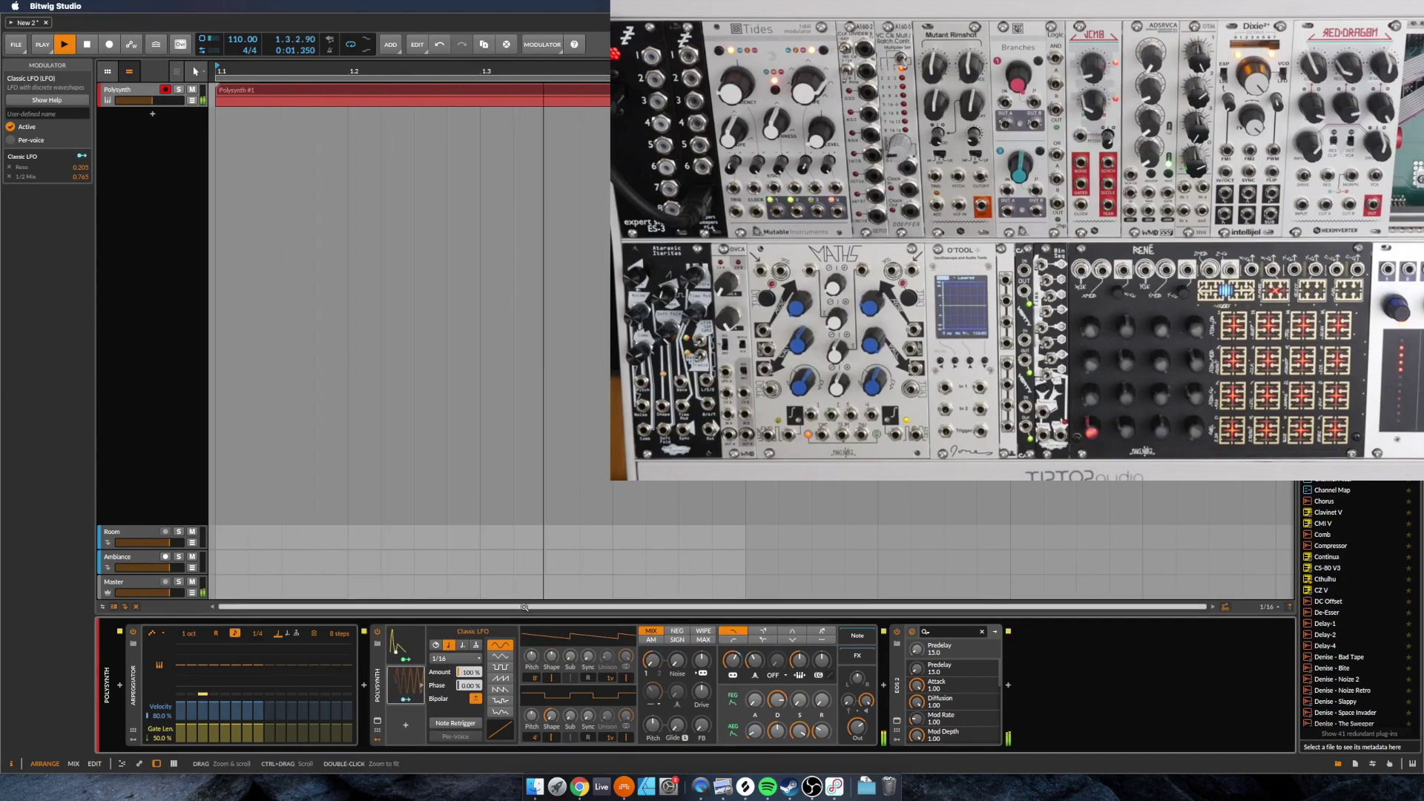
click(463, 658)
click(461, 610)
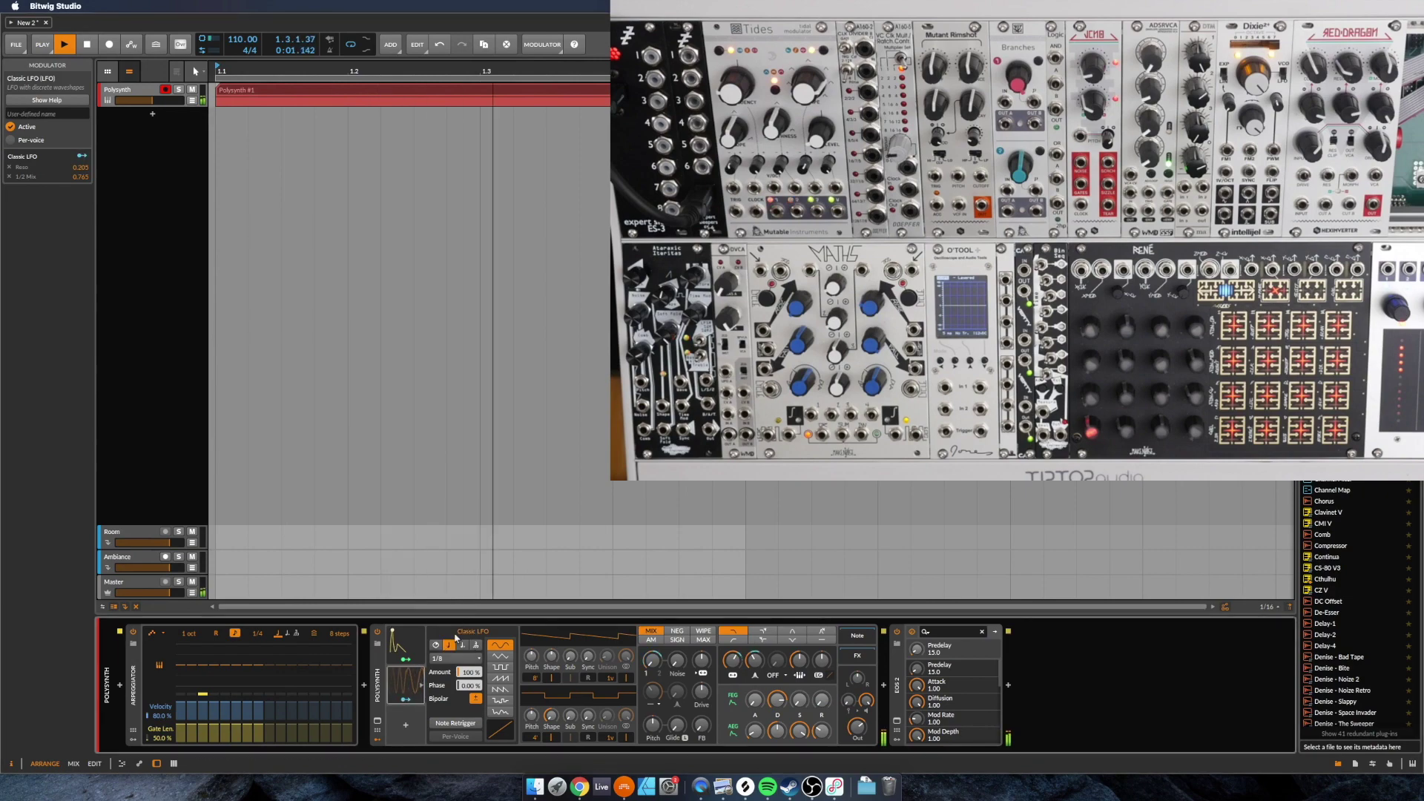
click(421, 646)
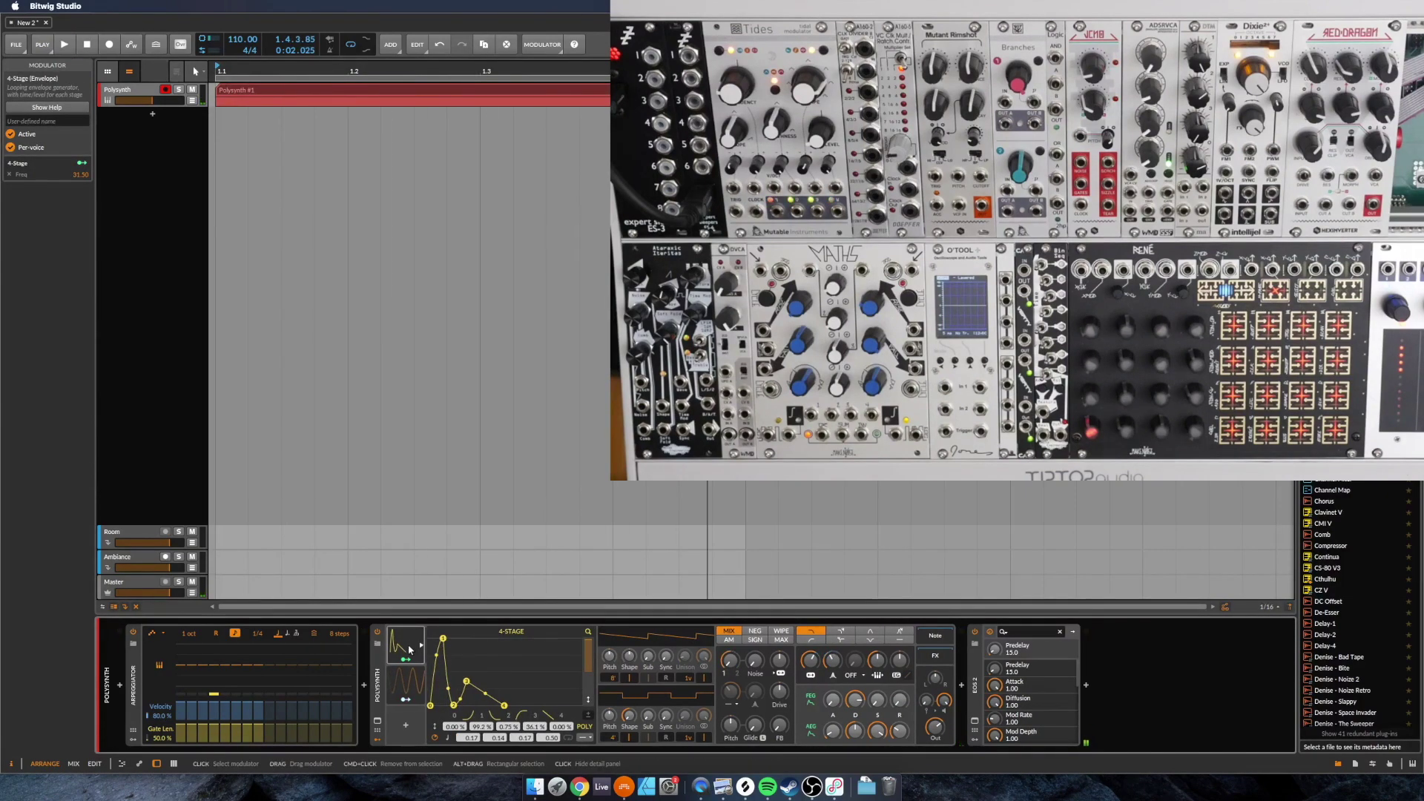
- Map the 4-Stage envelope to the Classic LFO's Amount and start playback
click(405, 684)
click(405, 698)
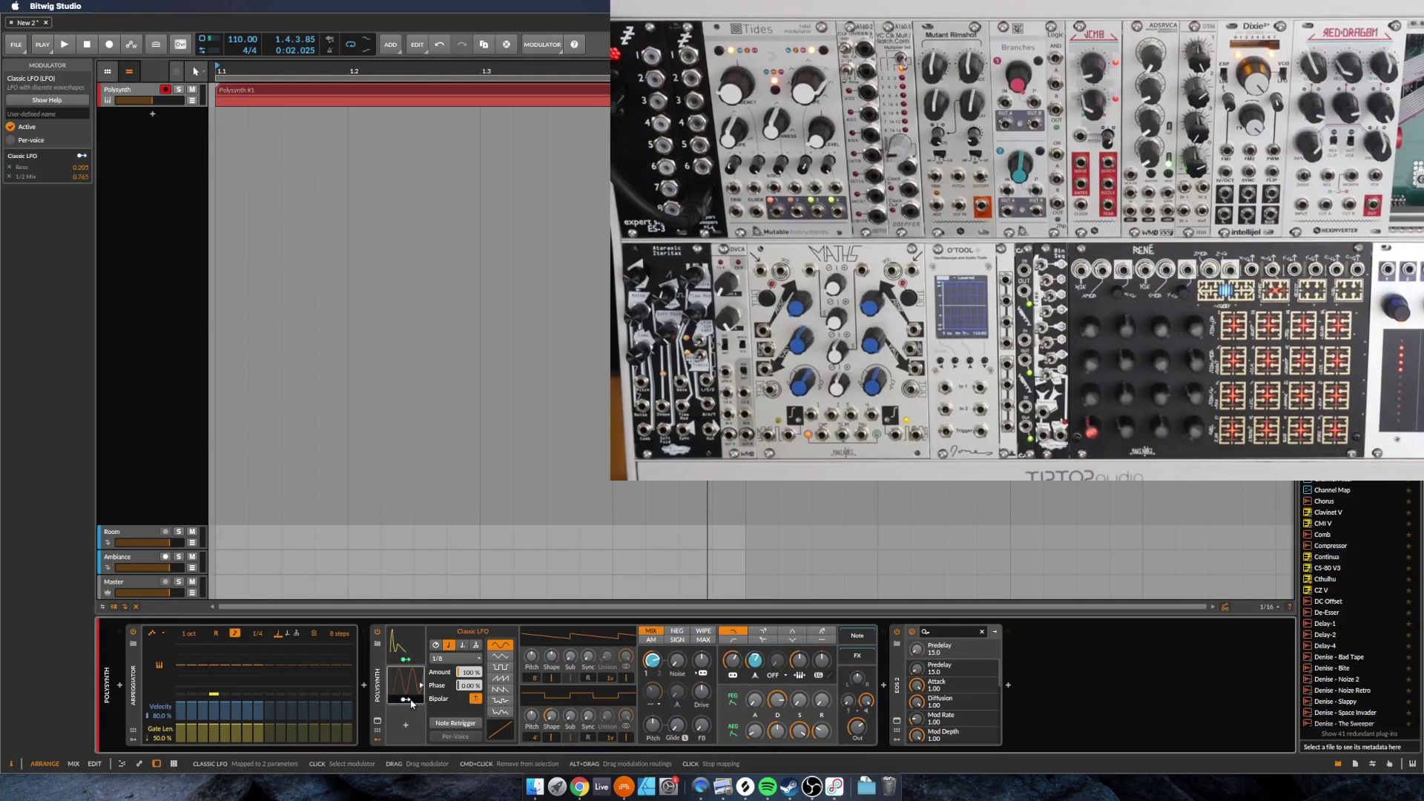
click(414, 643)
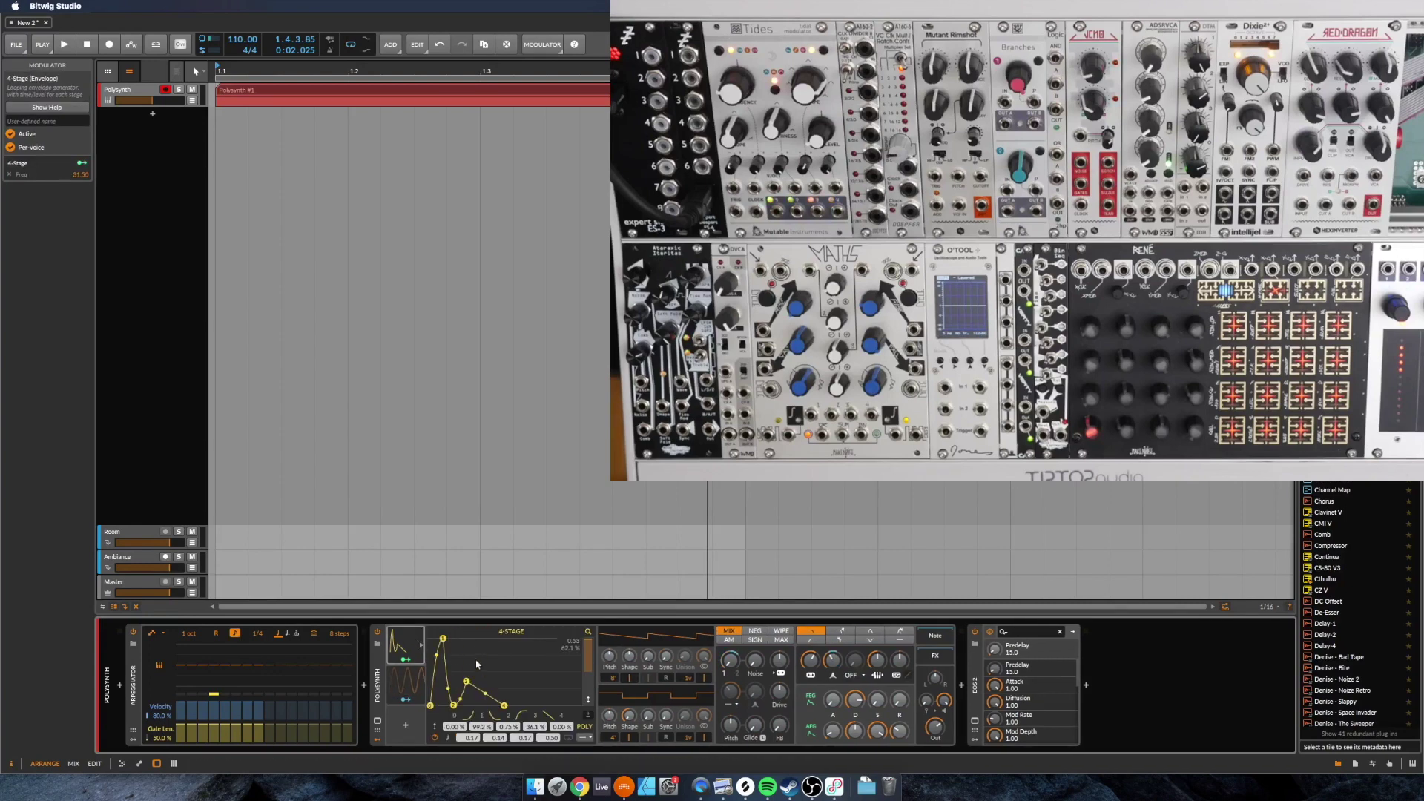
click(408, 678)
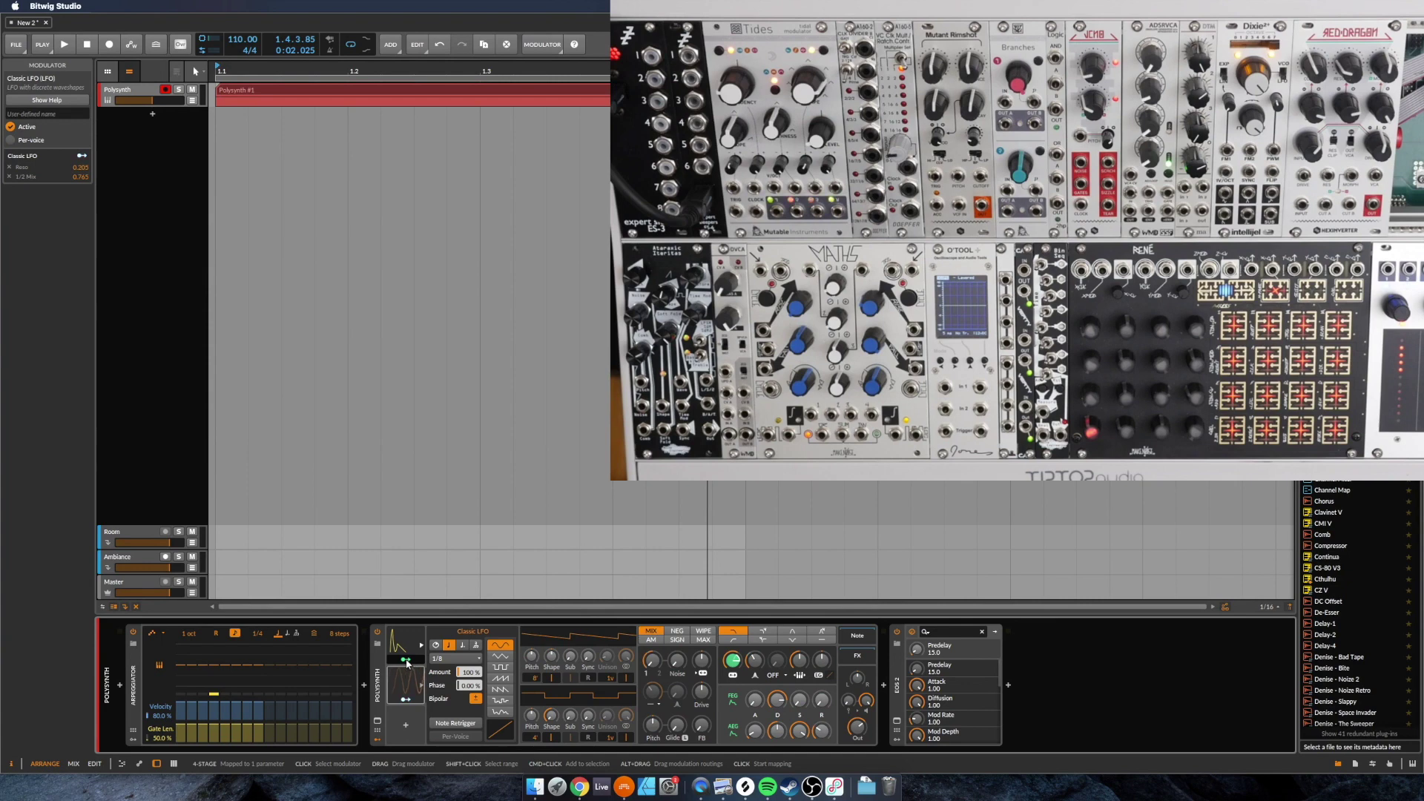
click(407, 660)
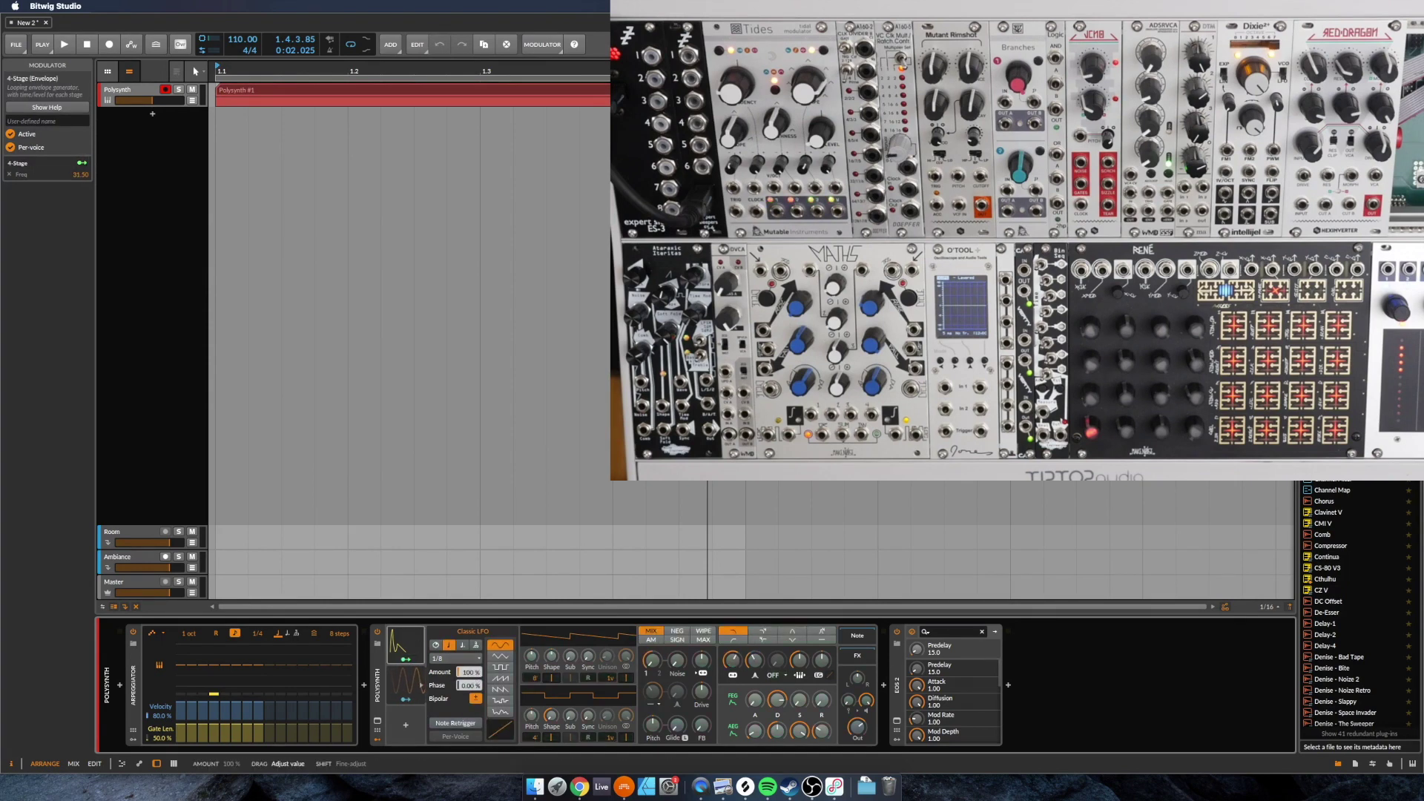
click(406, 660)
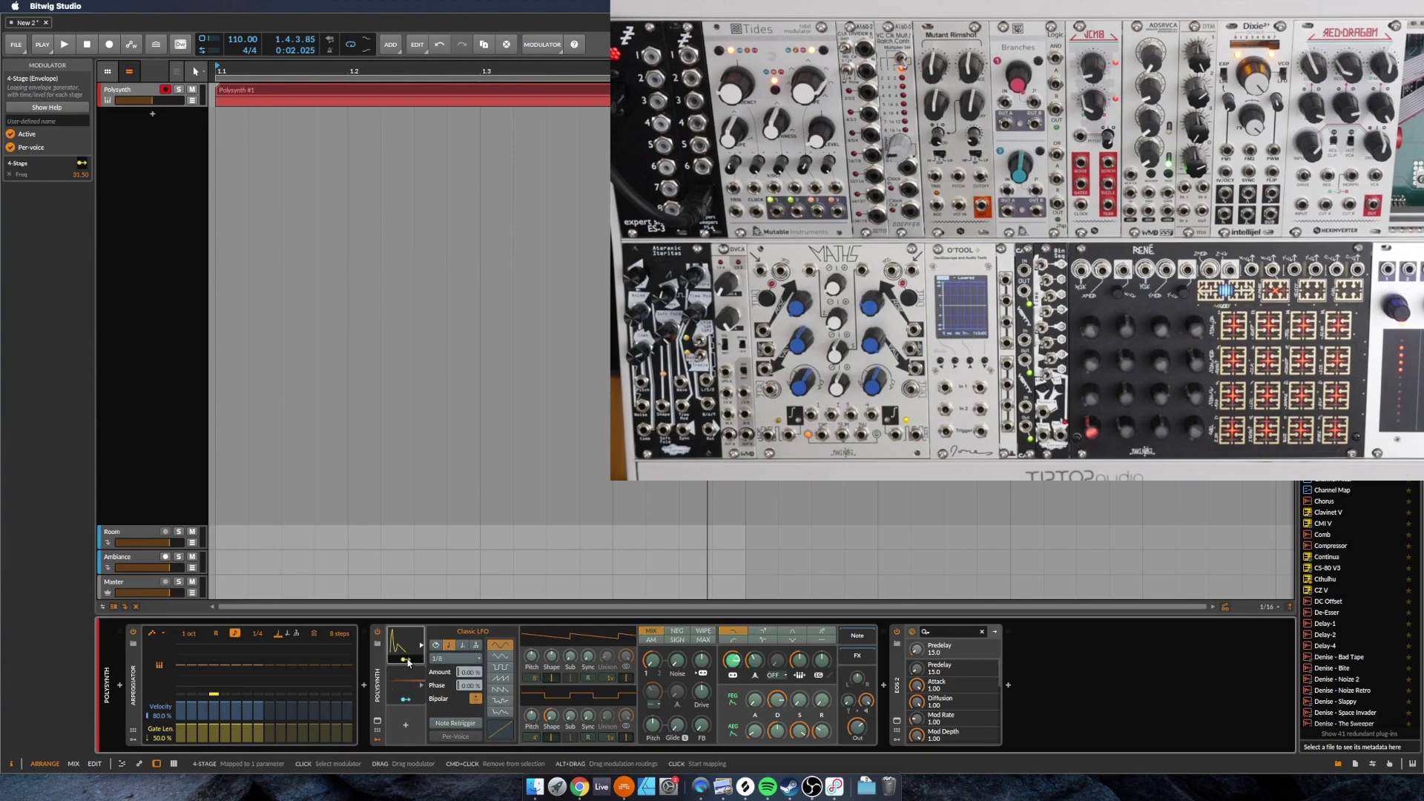
drag(470, 672, 470, 642)
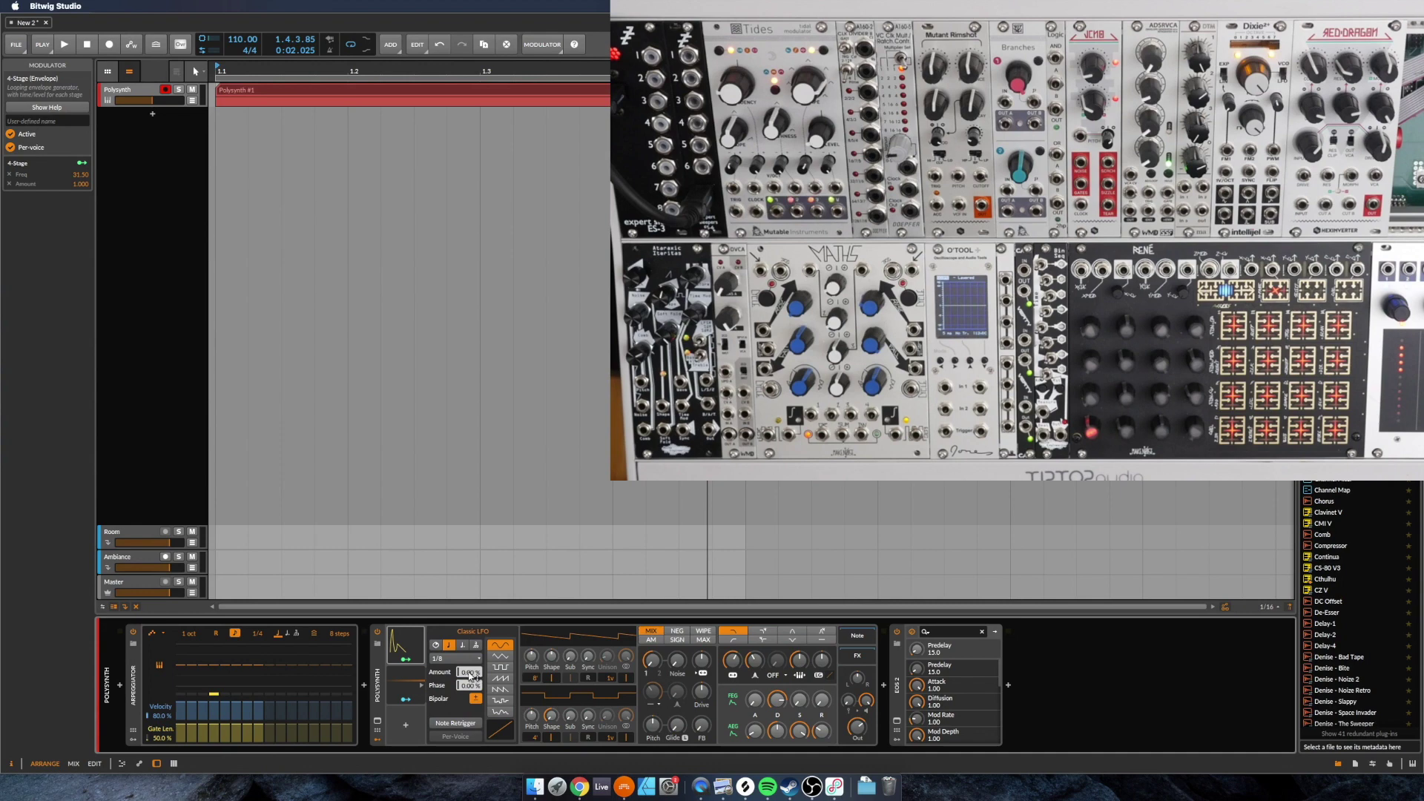
key(space)
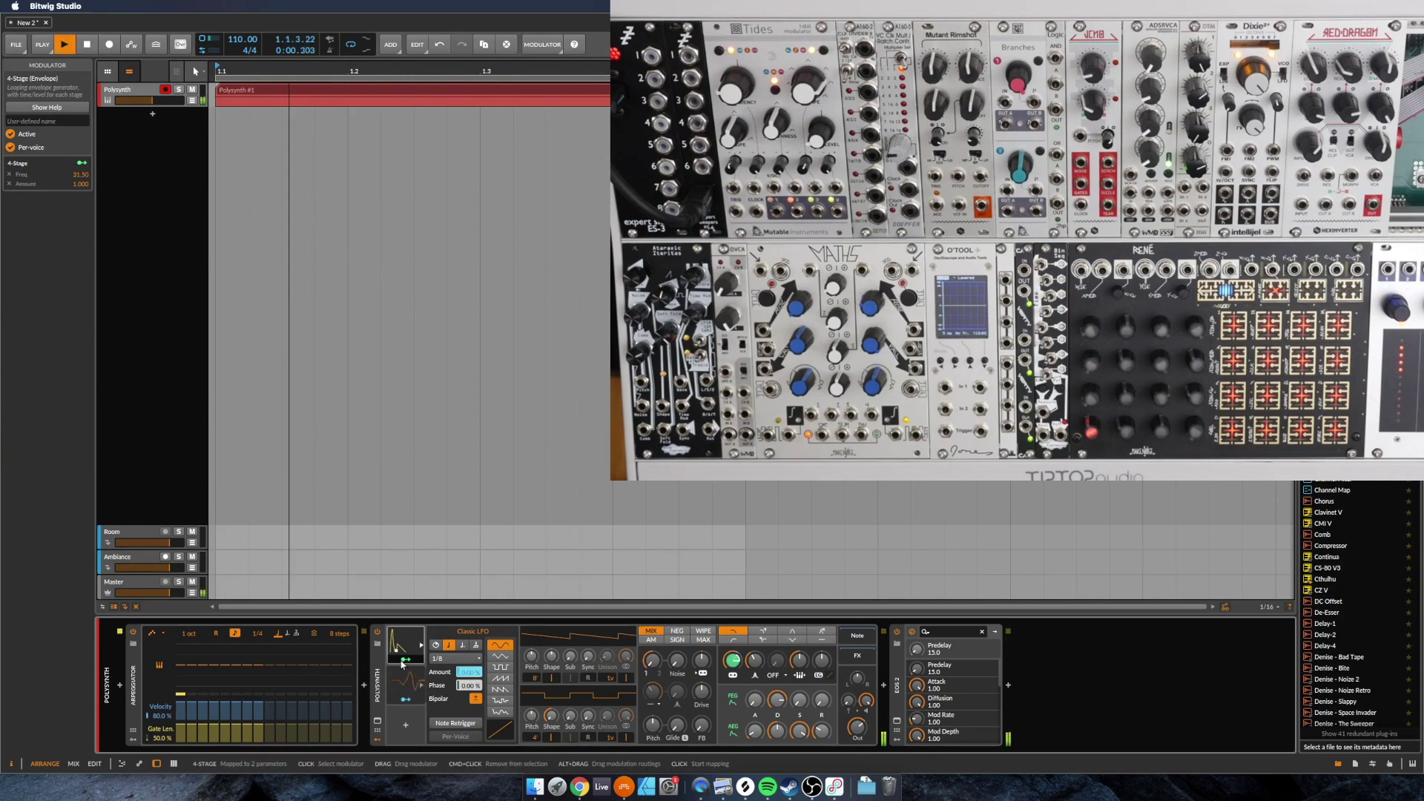
- Map the 4-Stage envelope to the Classic LFO's Timebase and stop playback
click(406, 659)
drag(440, 660, 440, 642)
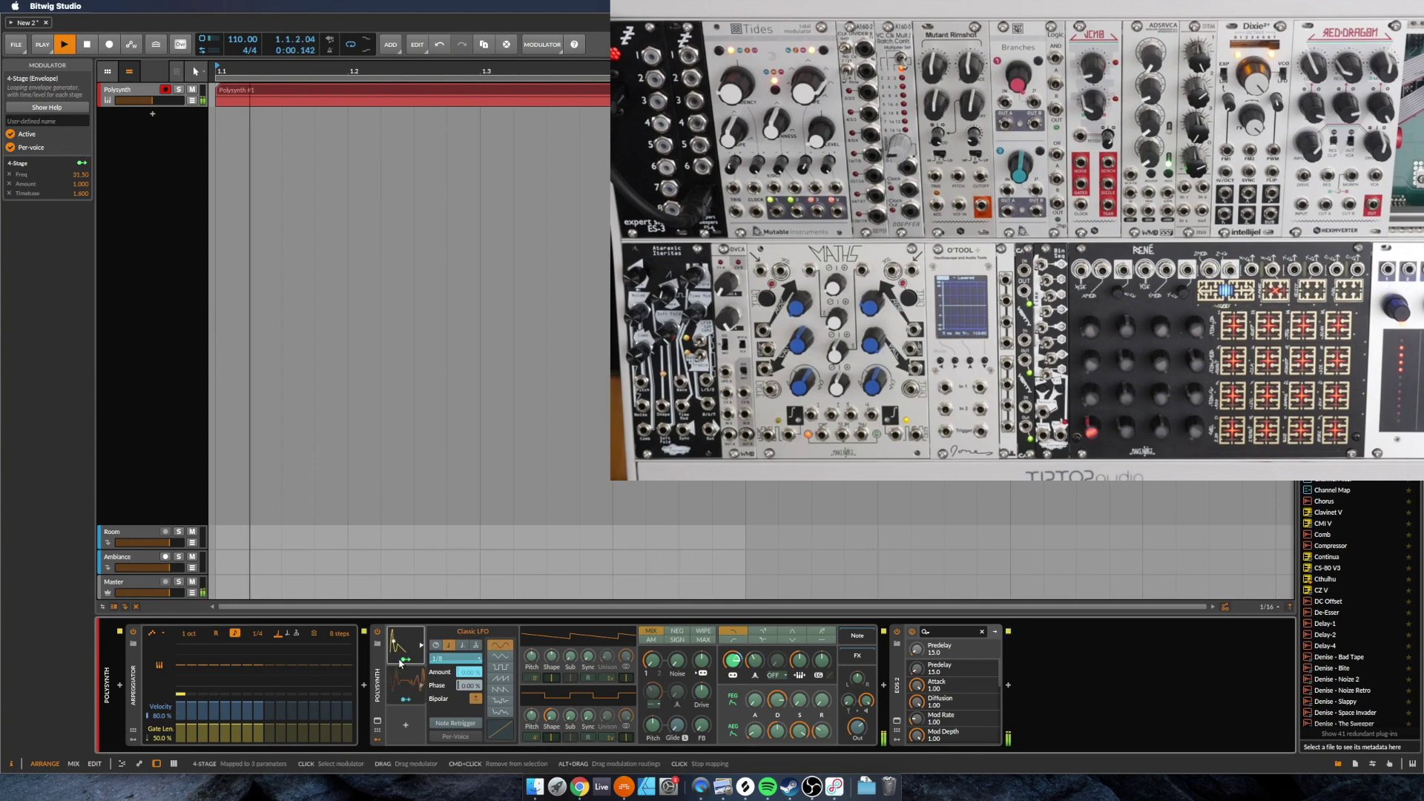
click(405, 659)
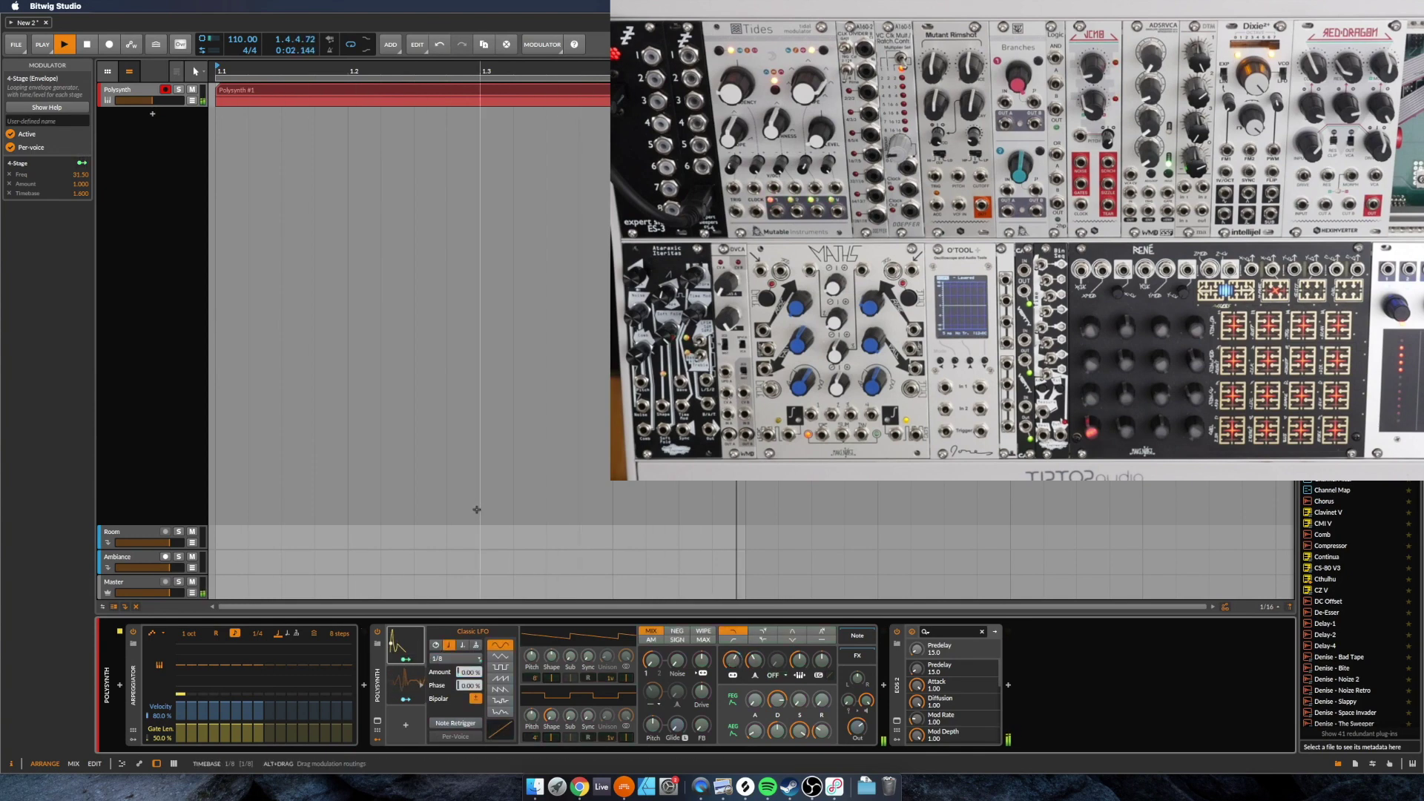
key(space)
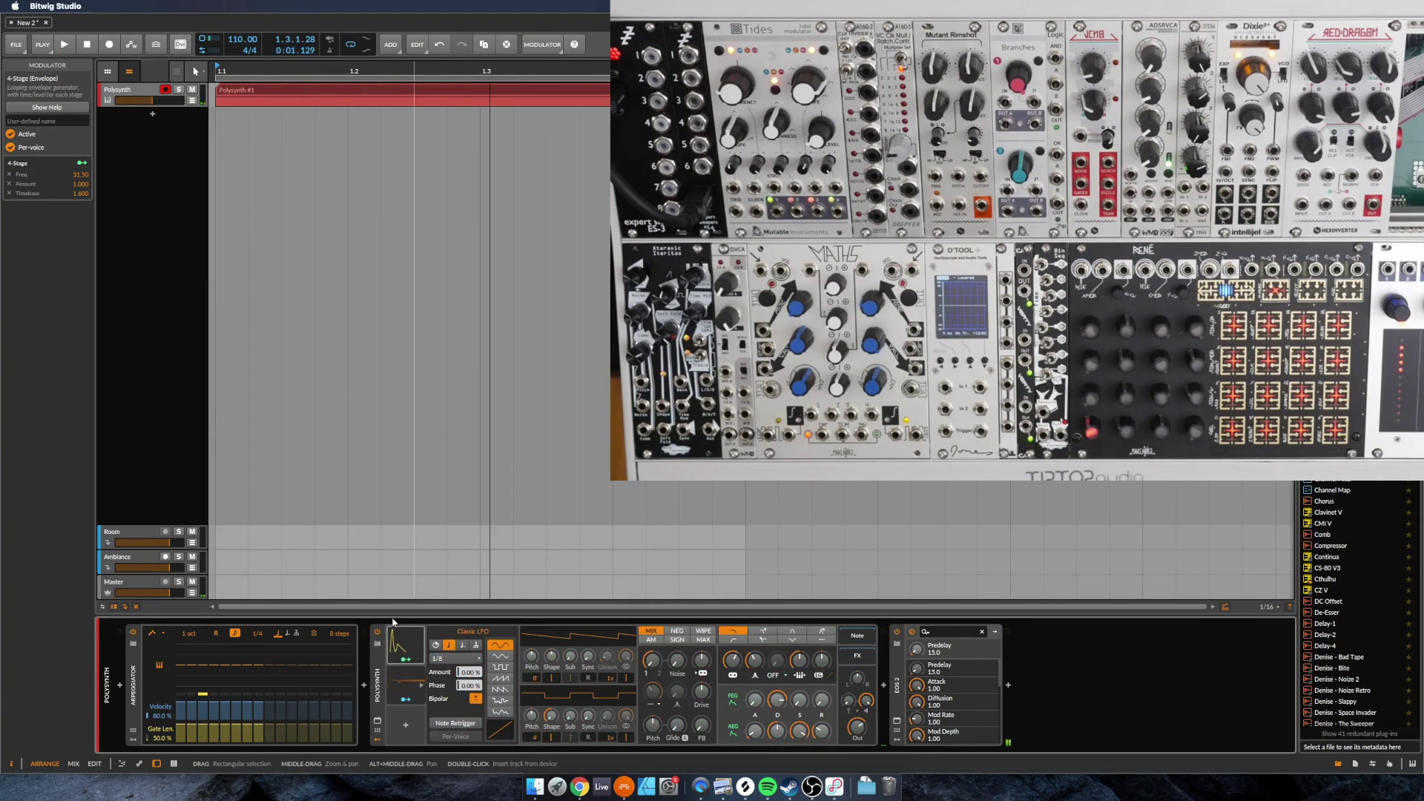
- Add a Steps modulator to the Polysynth and show its step editor
click(406, 727)
text(step)
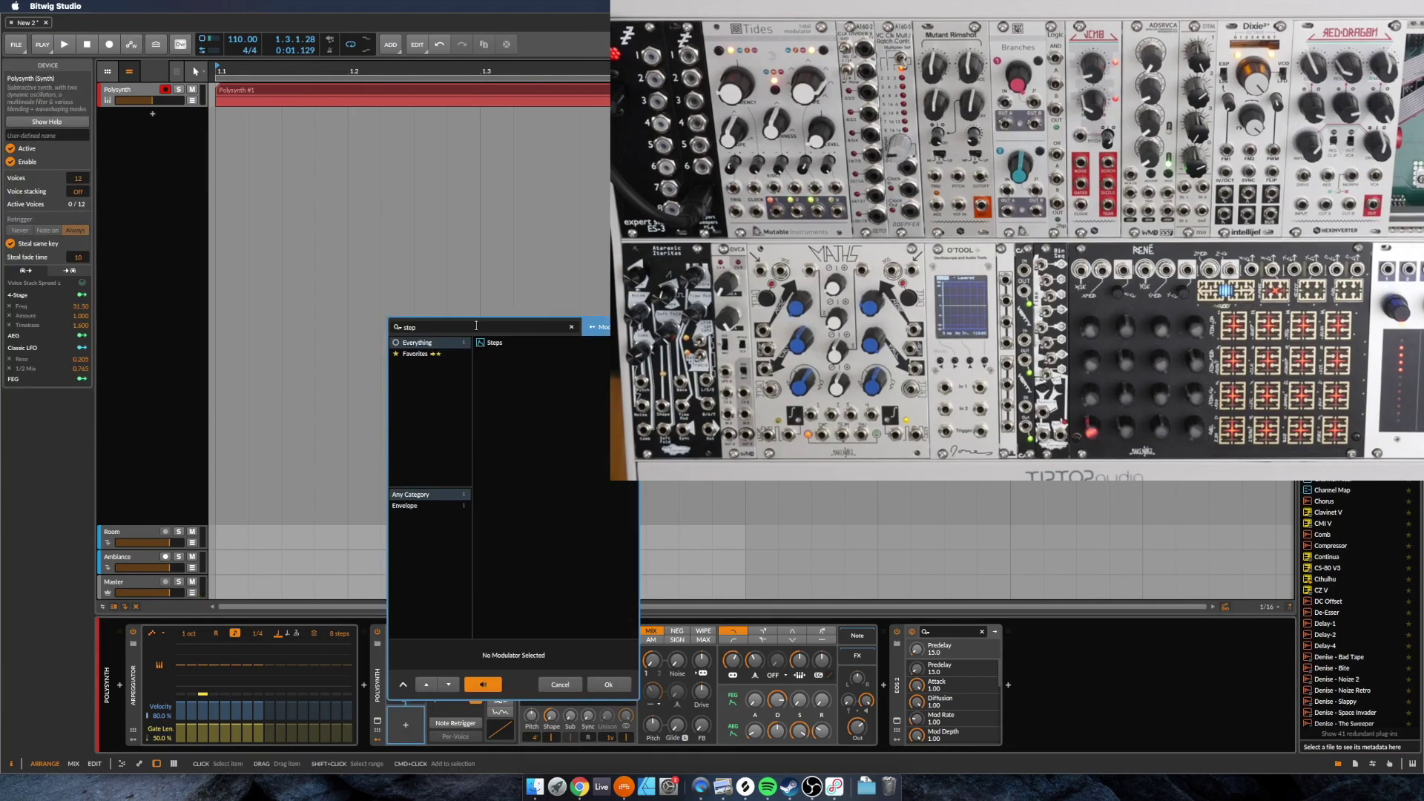
double_click(494, 343)
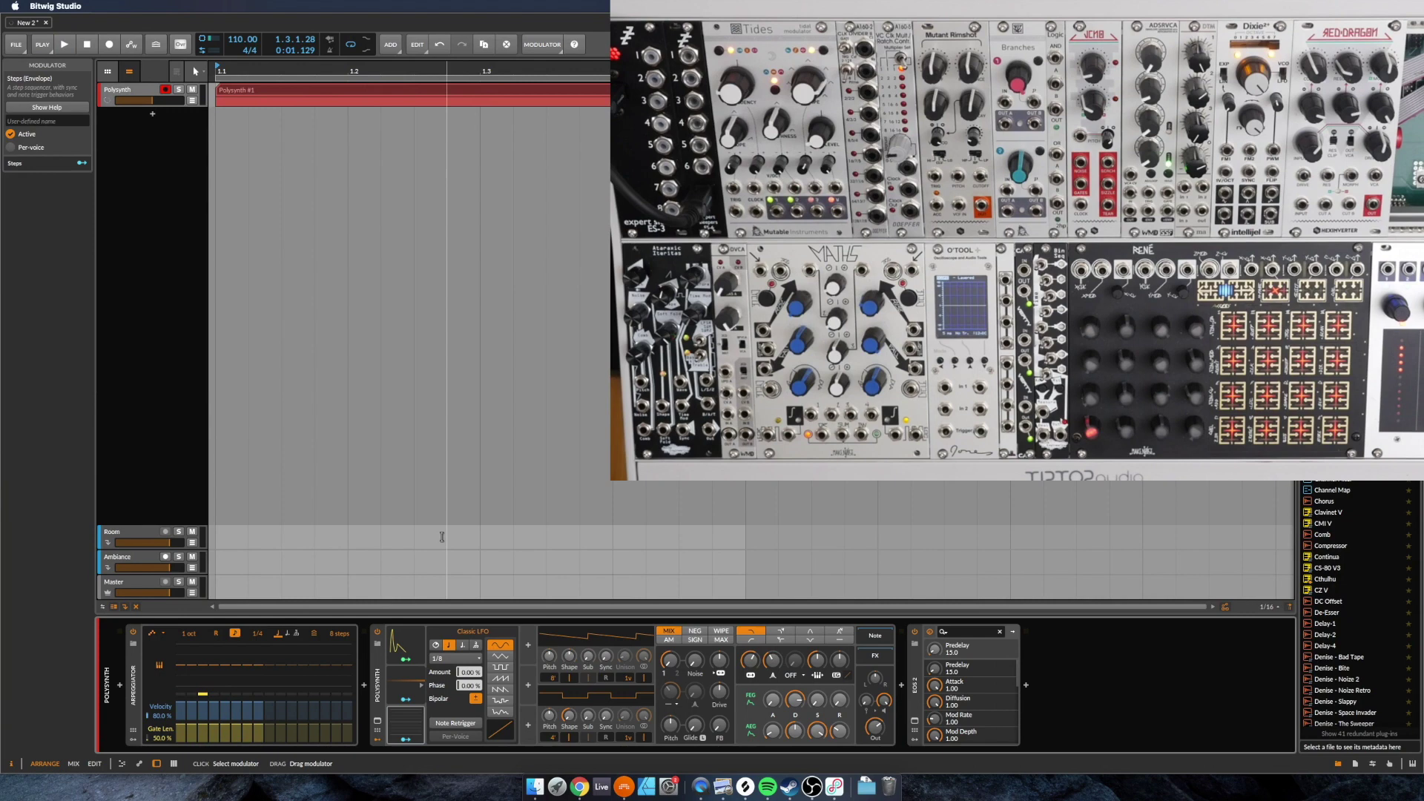
click(405, 725)
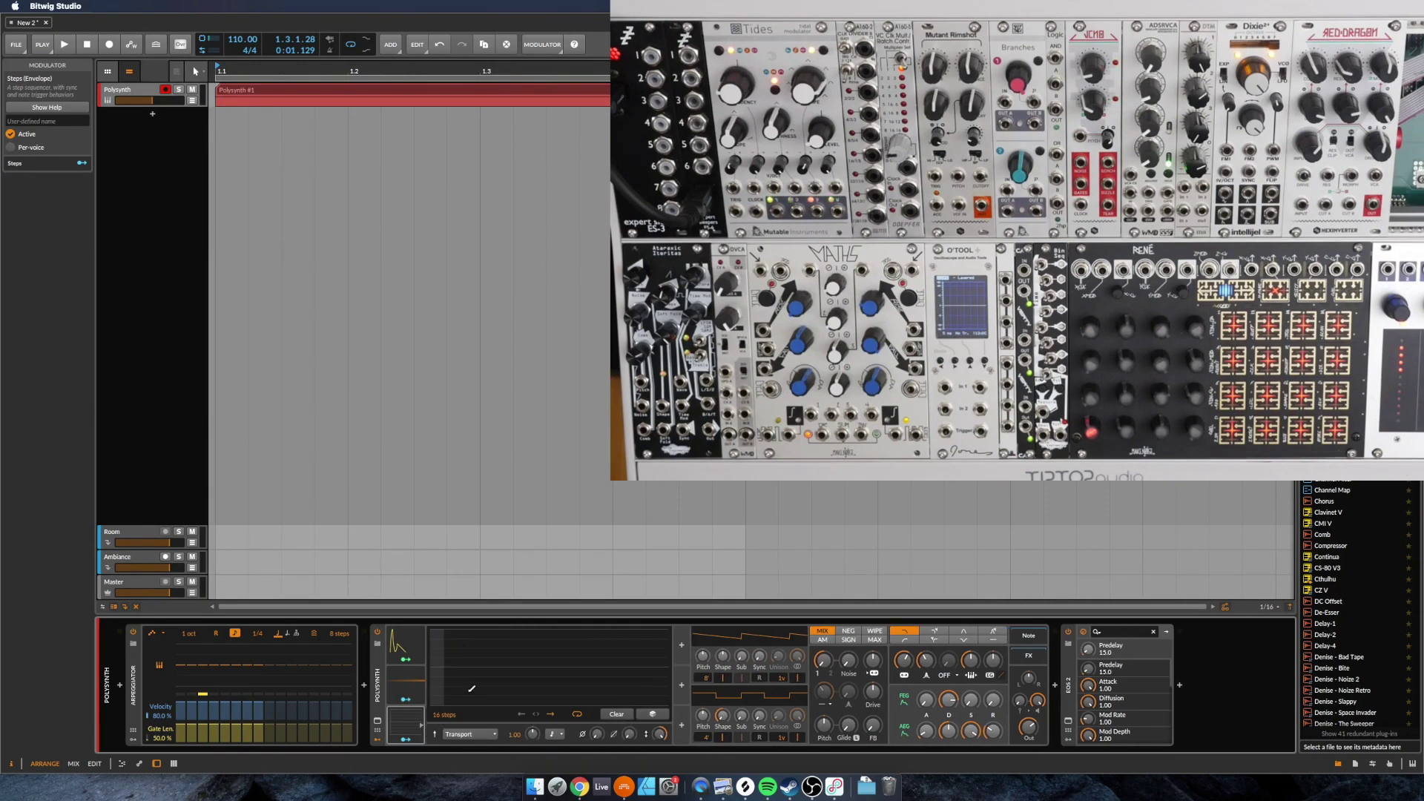
- Route the Steps modulator to the noise and oscillator 1 sub levels, then audition it
click(408, 742)
drag(843, 667, 843, 645)
drag(741, 656, 741, 639)
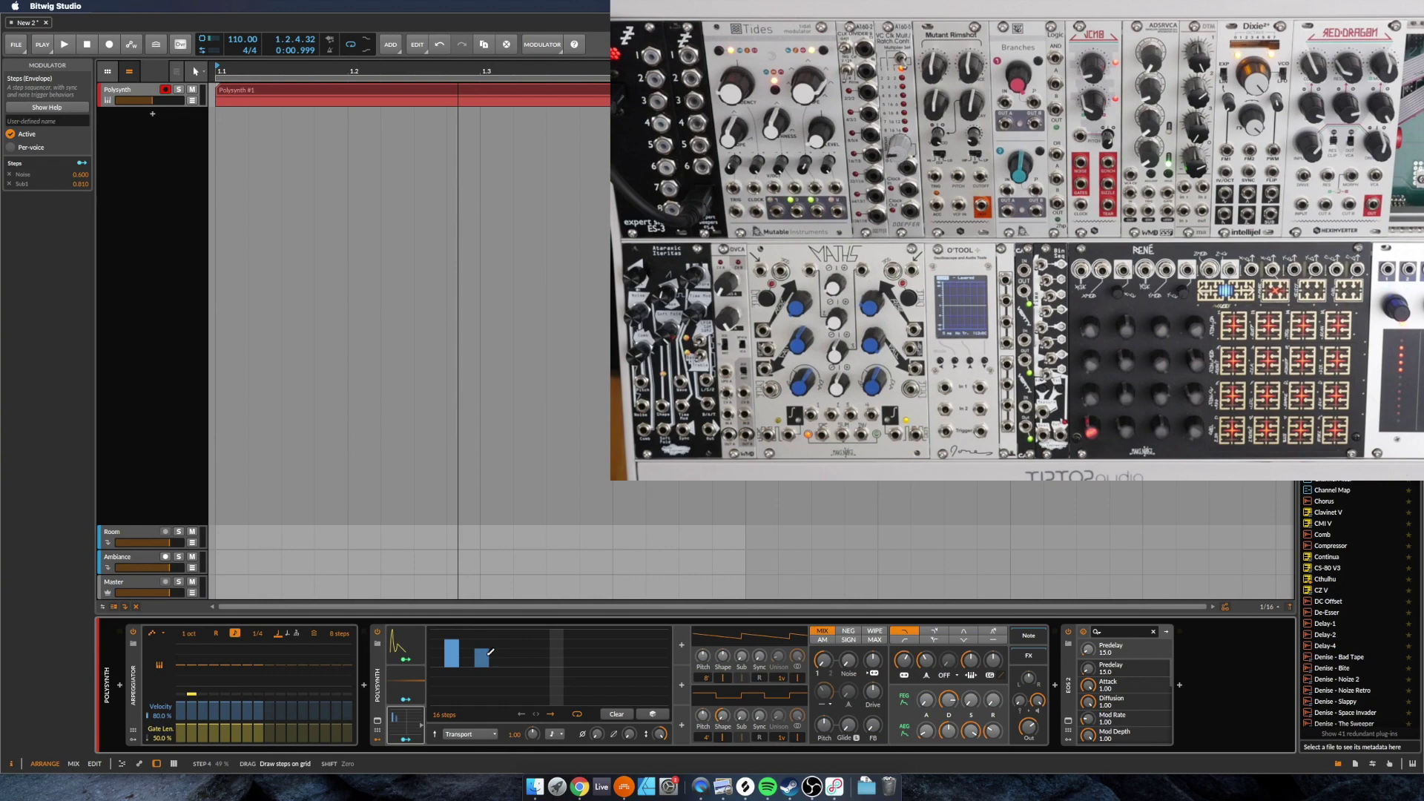
key(space)
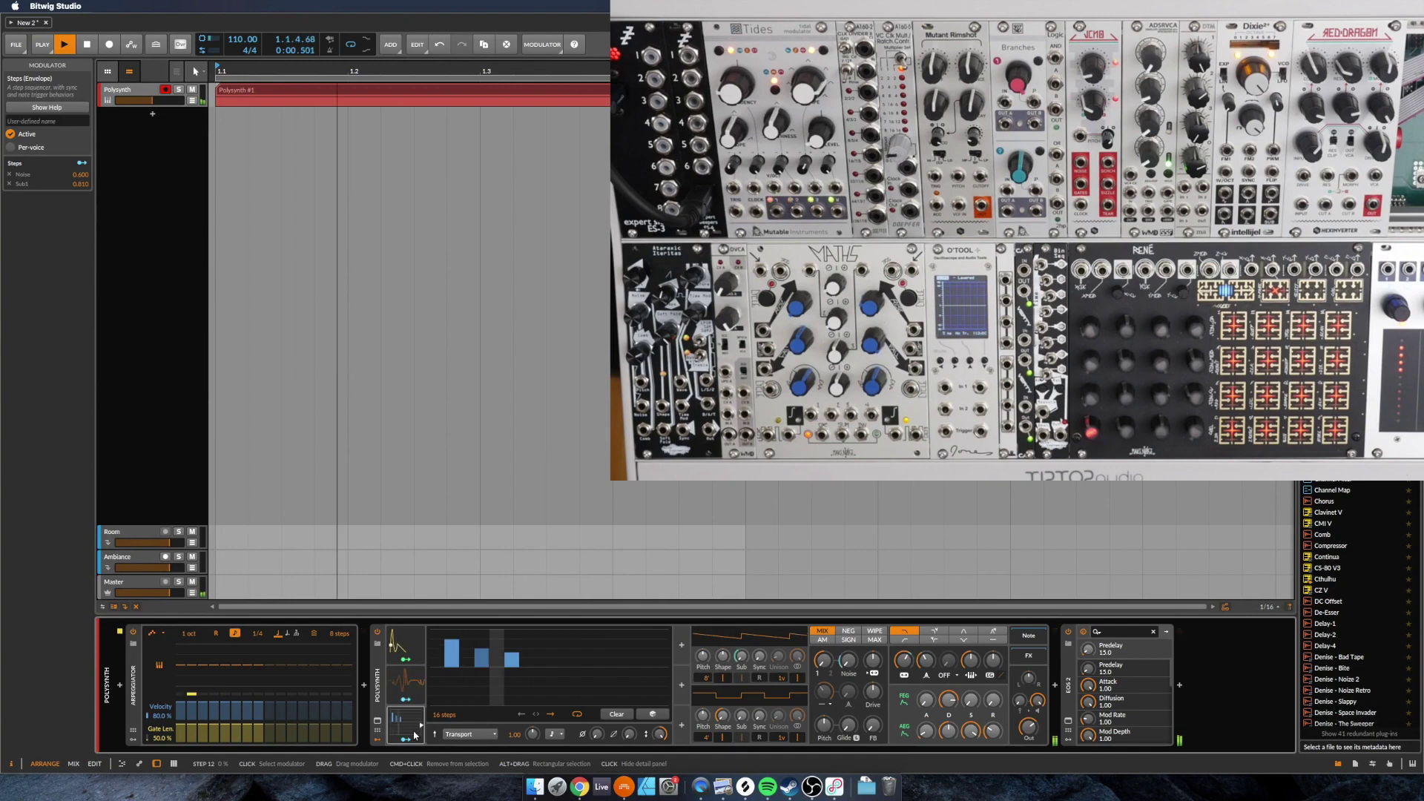
key(space)
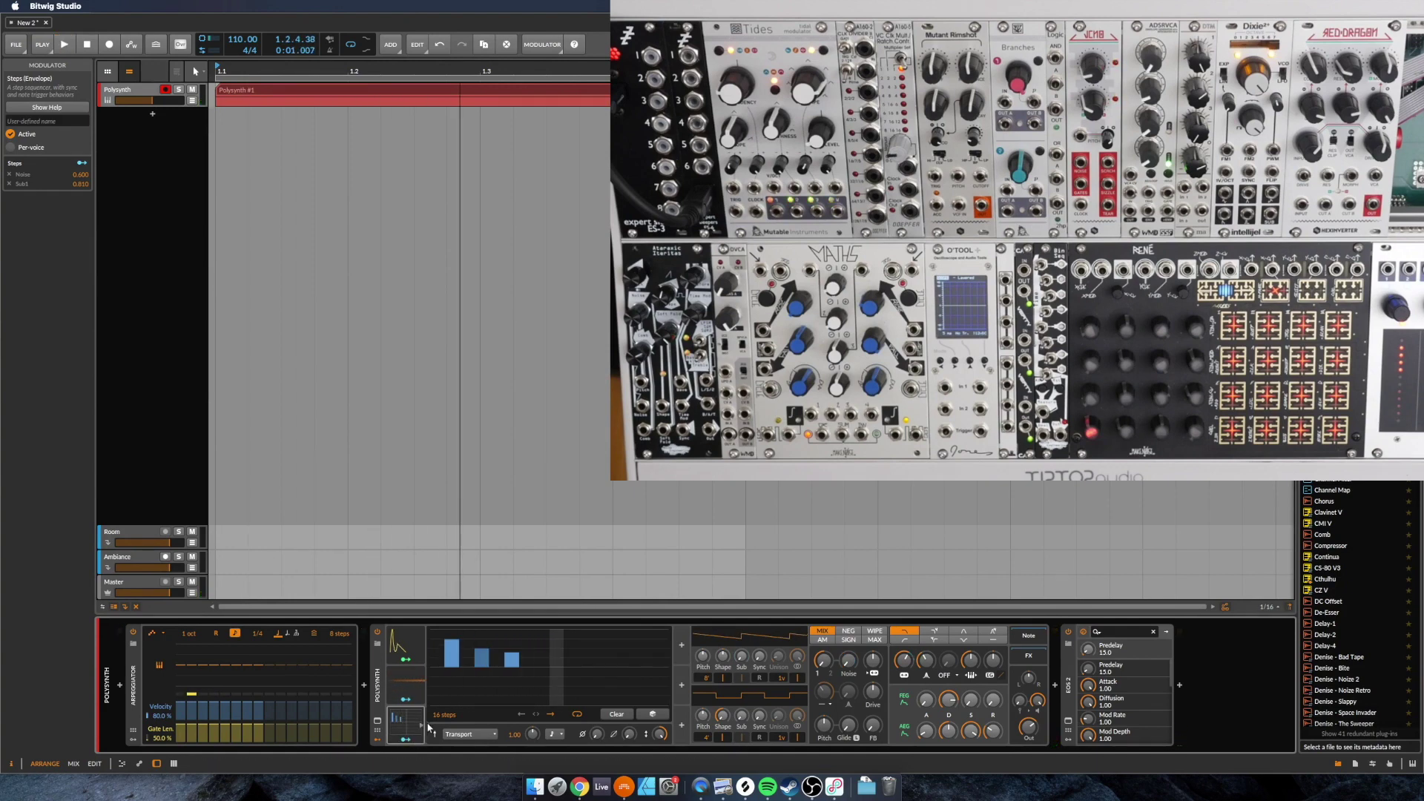
key(Delete)
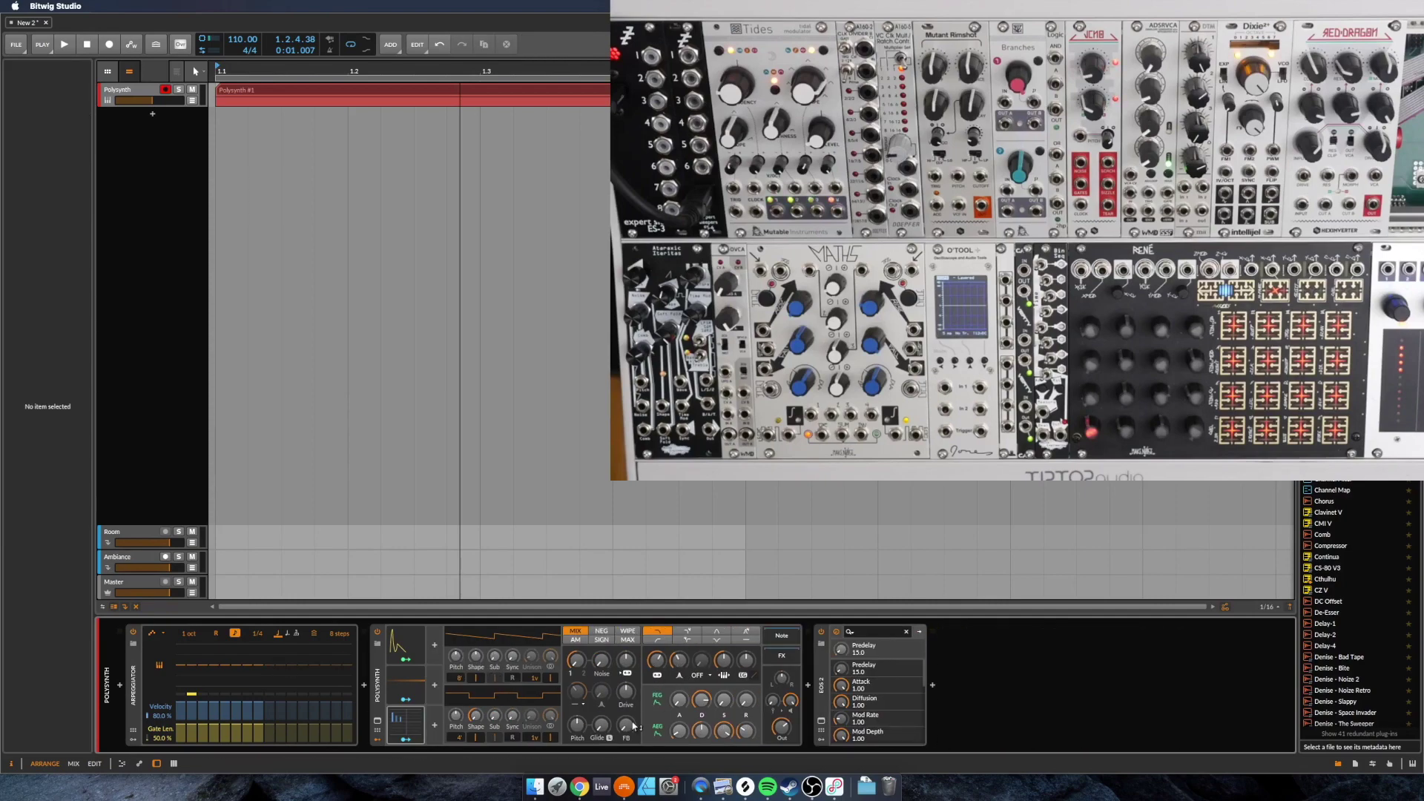
- Show the Eos 2 reverb's modulator slots, briefly opening and closing its plugin window
click(821, 740)
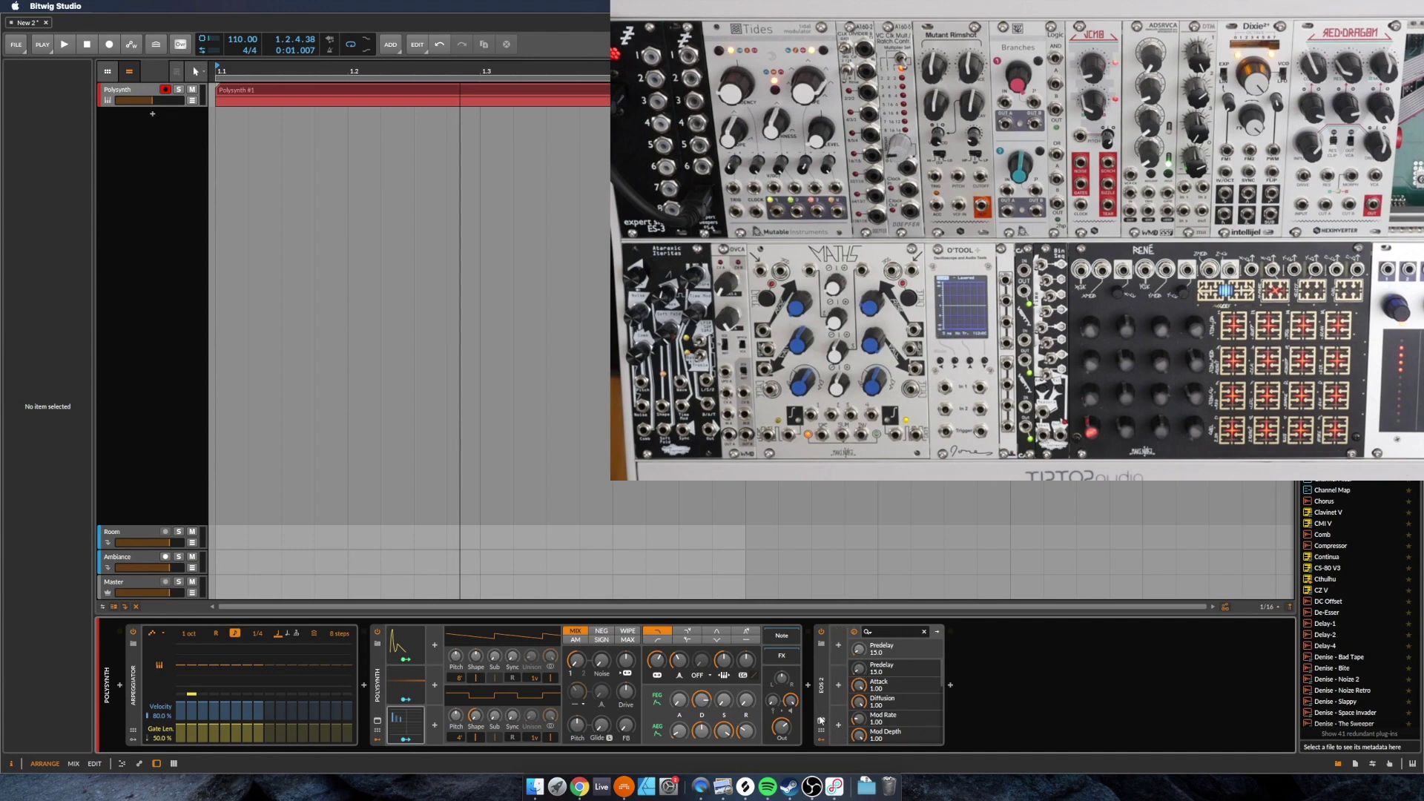
click(822, 722)
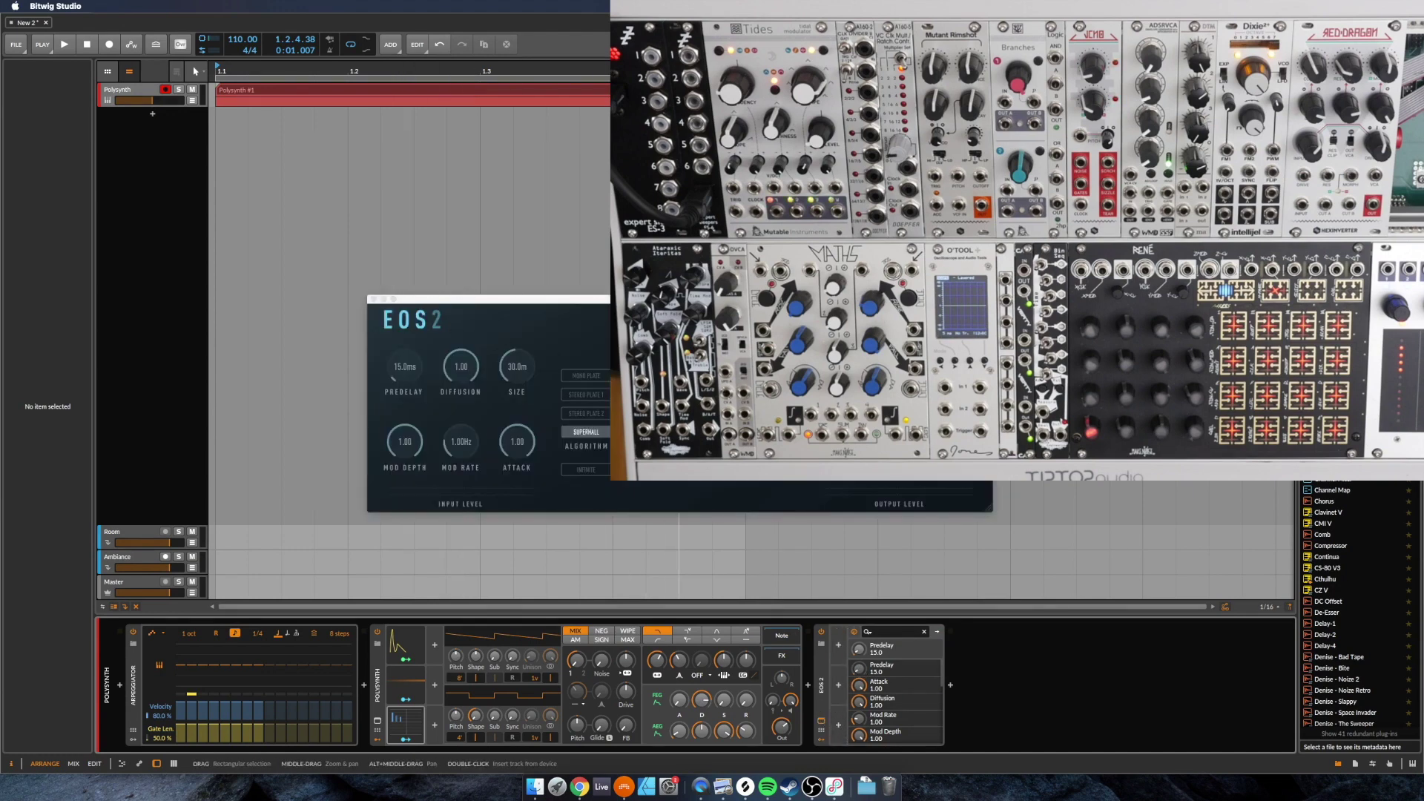
click(680, 404)
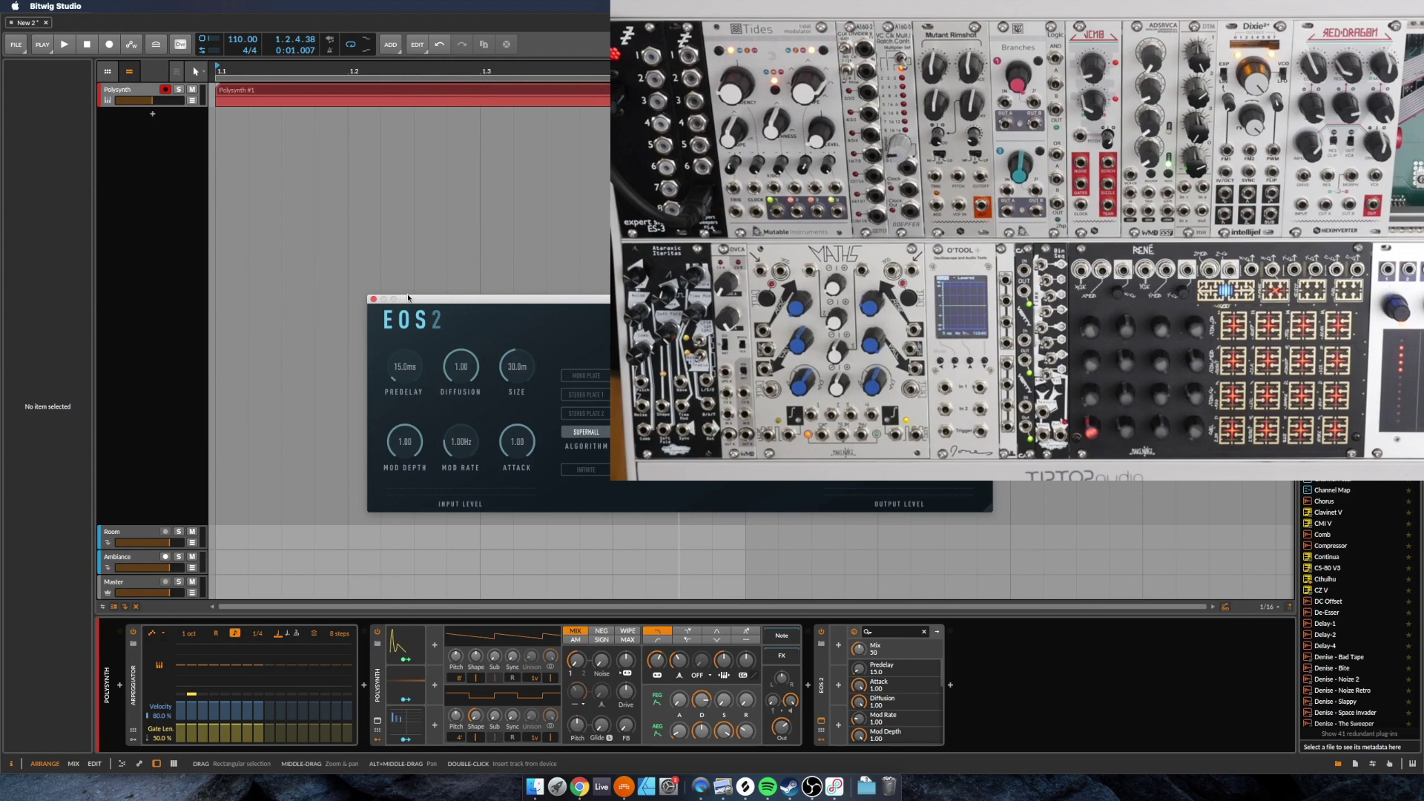
click(373, 300)
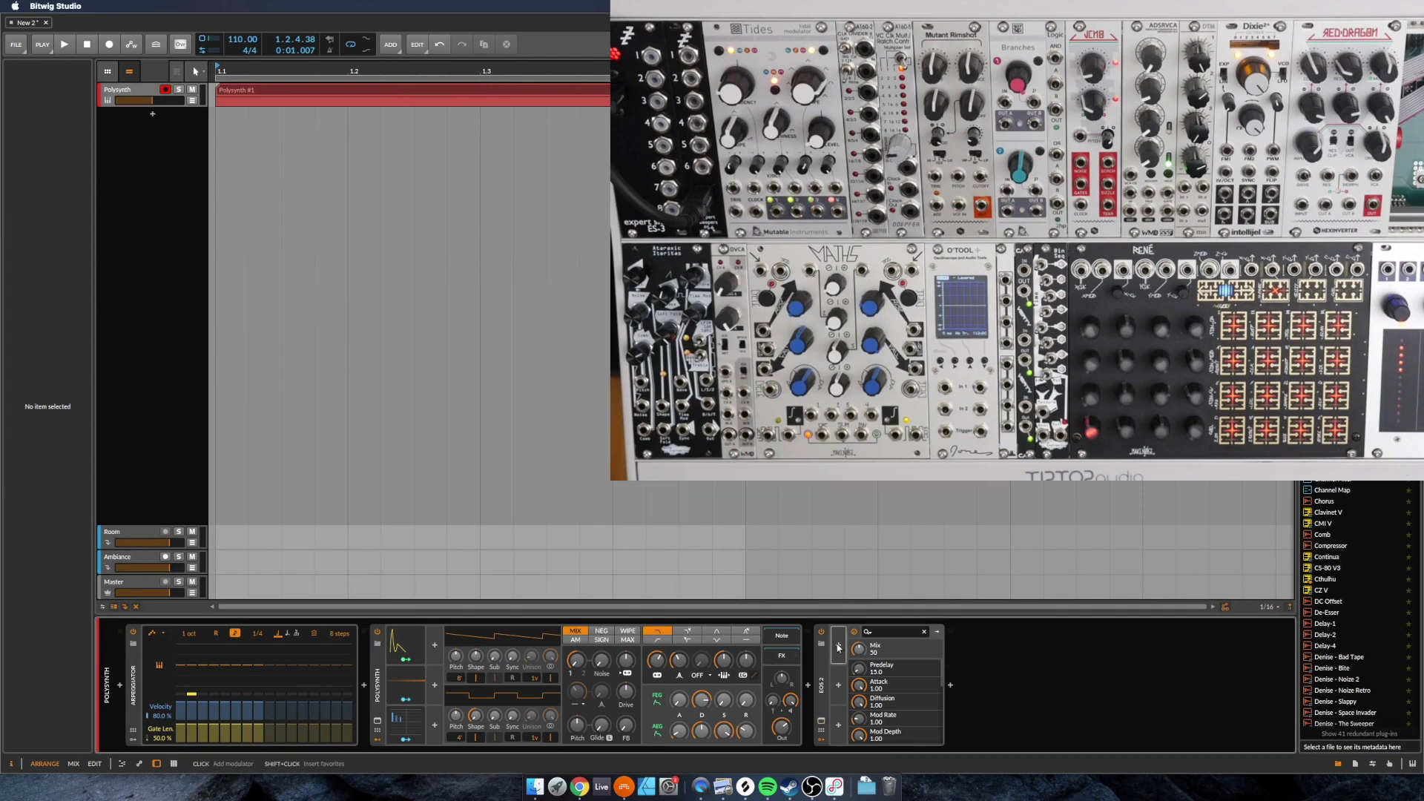
- Add a Classic LFO to Eos 2, route it to the reverb's Mix, and audition it
click(838, 647)
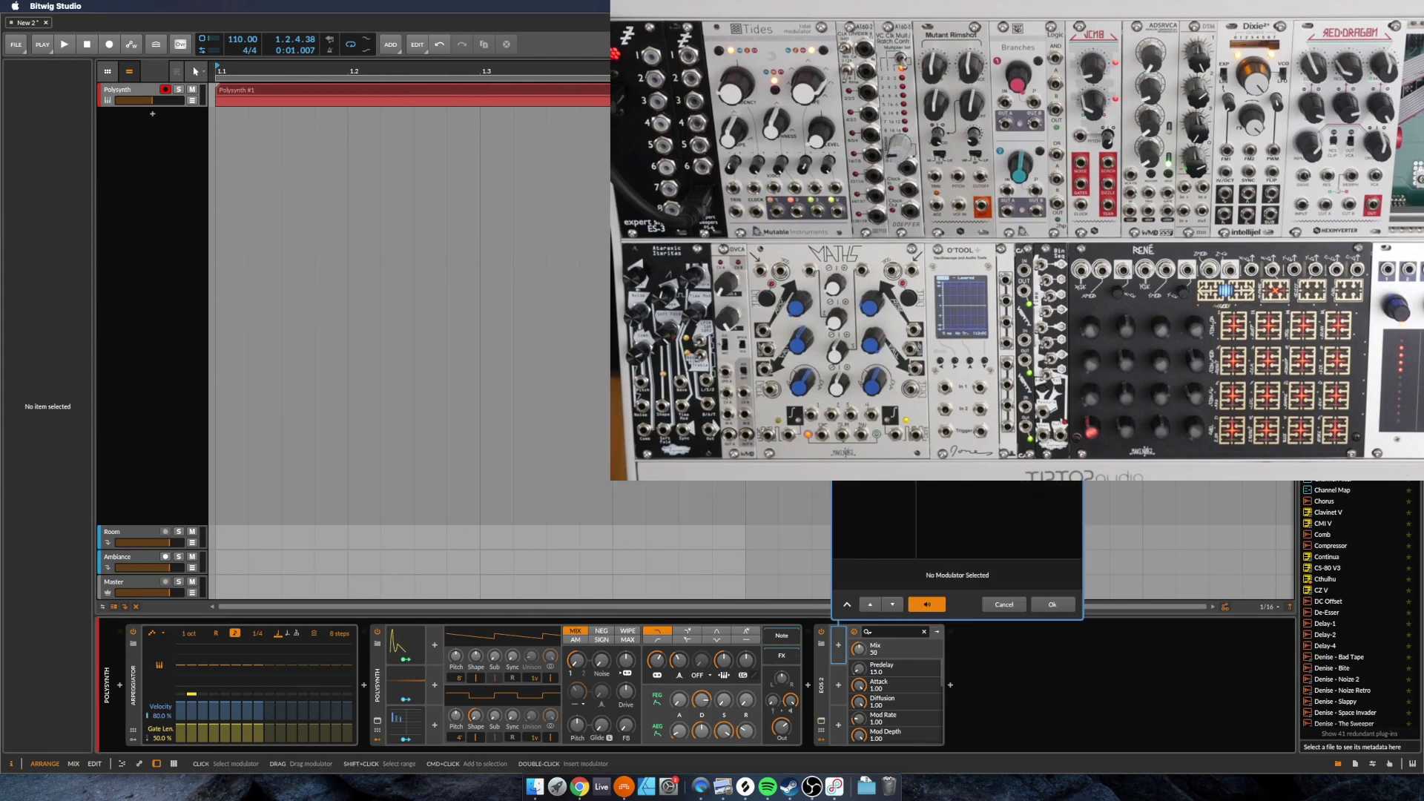
double_click(957, 334)
click(853, 653)
click(850, 659)
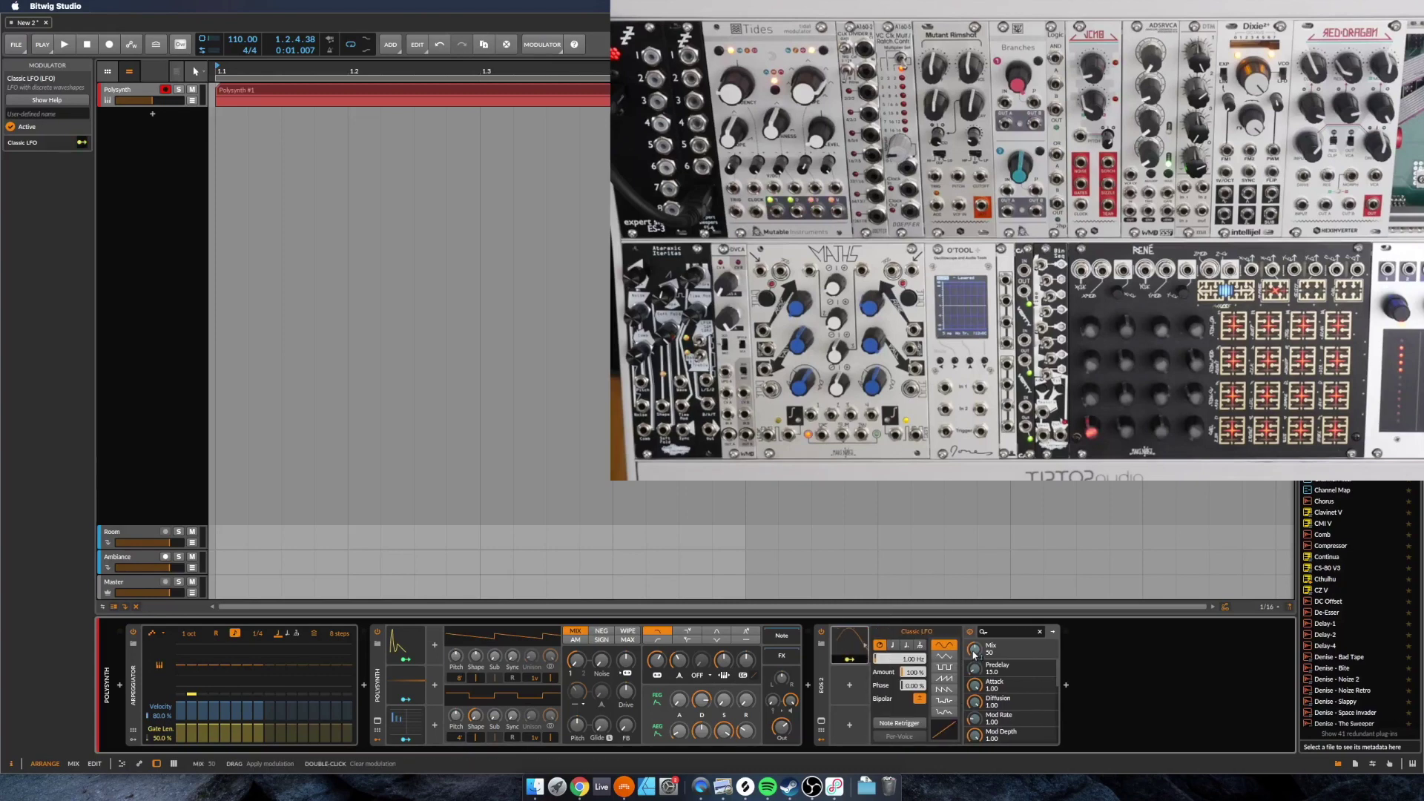
drag(975, 649, 975, 612)
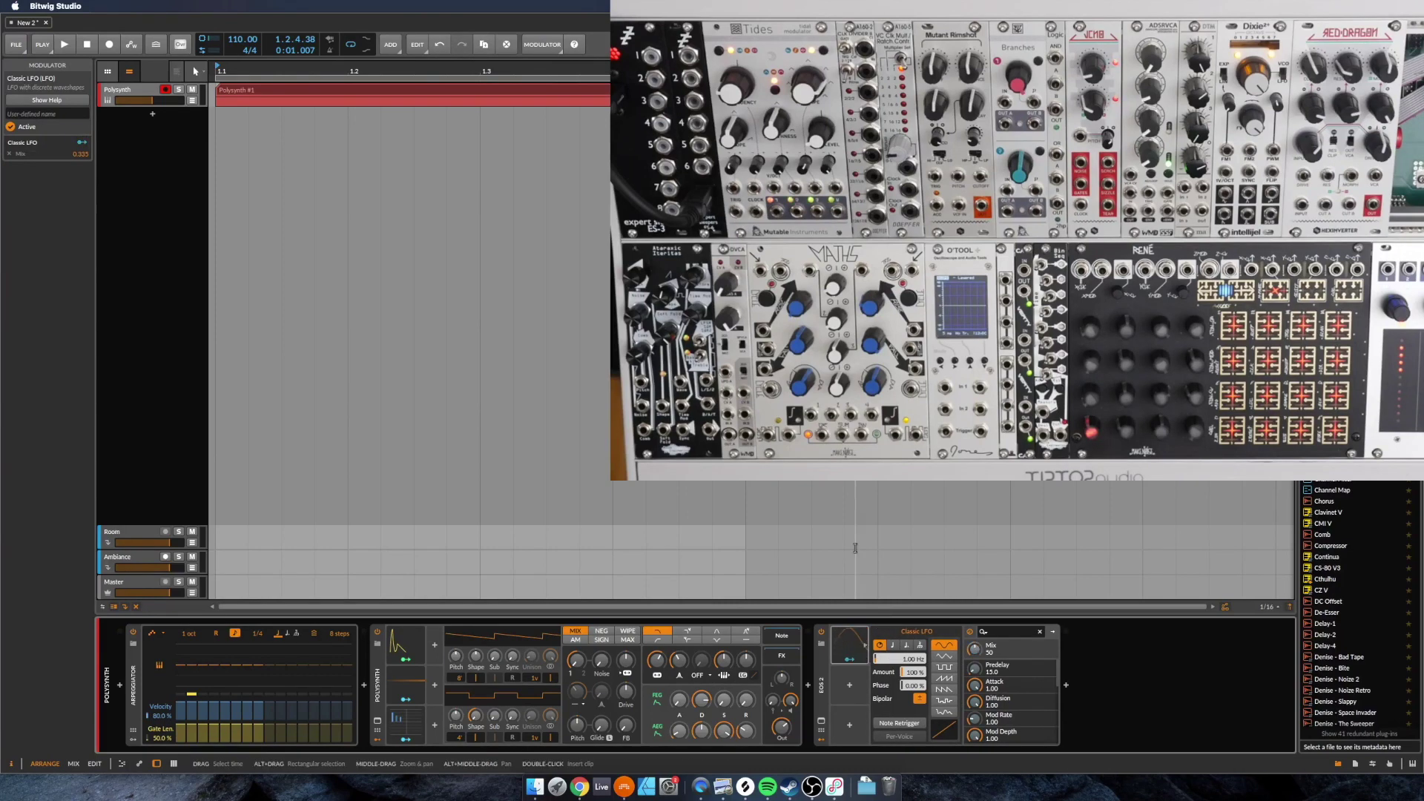
key(space)
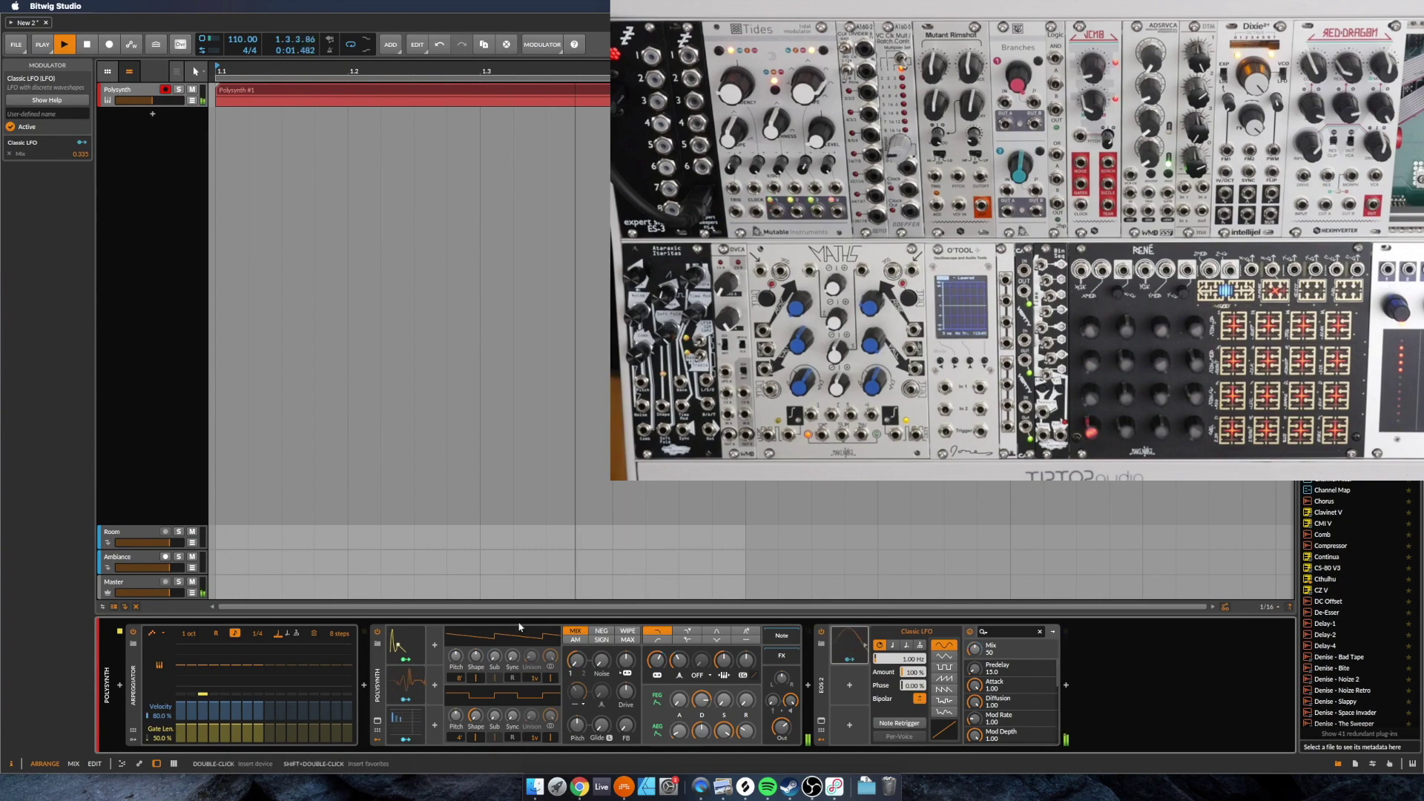
key(space)
- Transpose the clip's single note up an octave to C3 and audition it
double_click(358, 97)
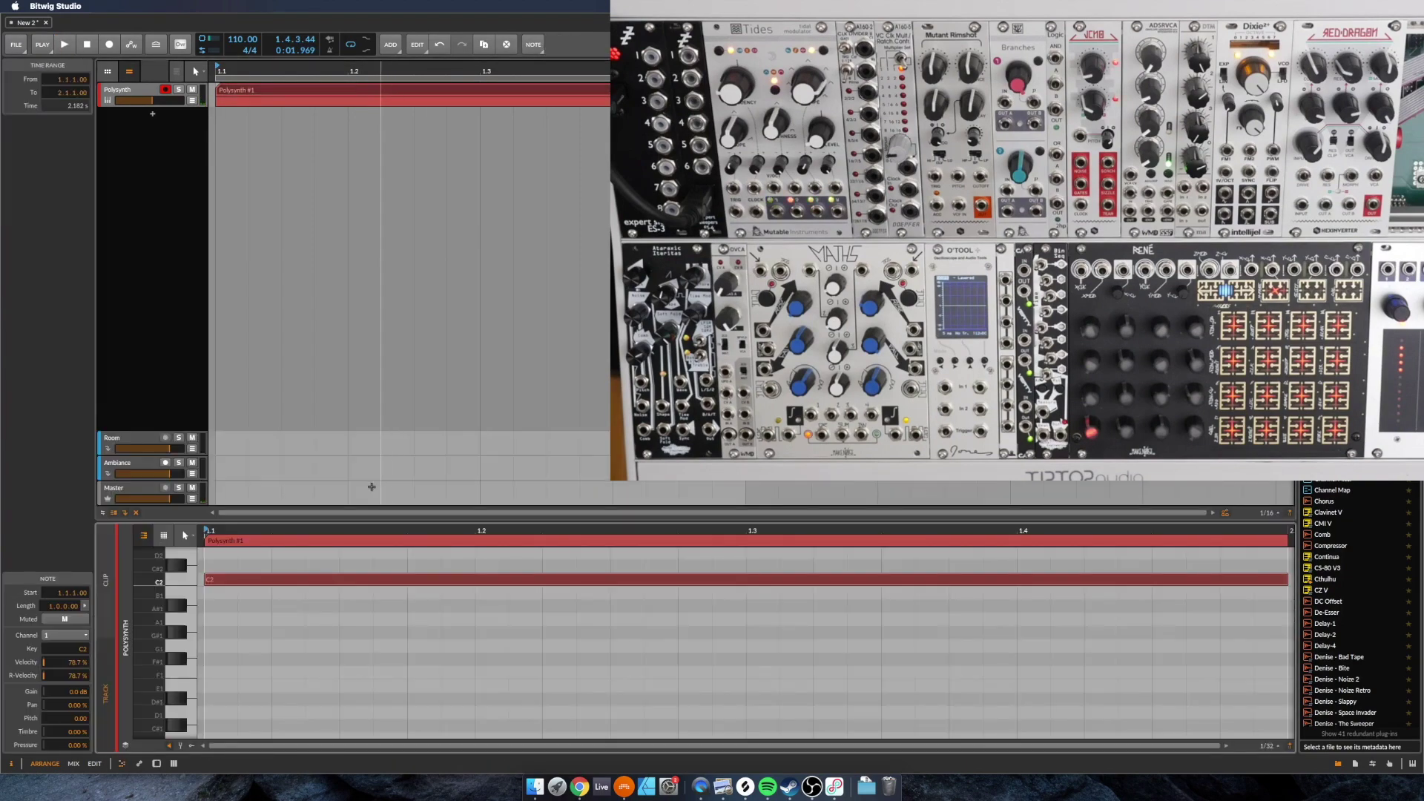
key(shift+Up)
key(space)
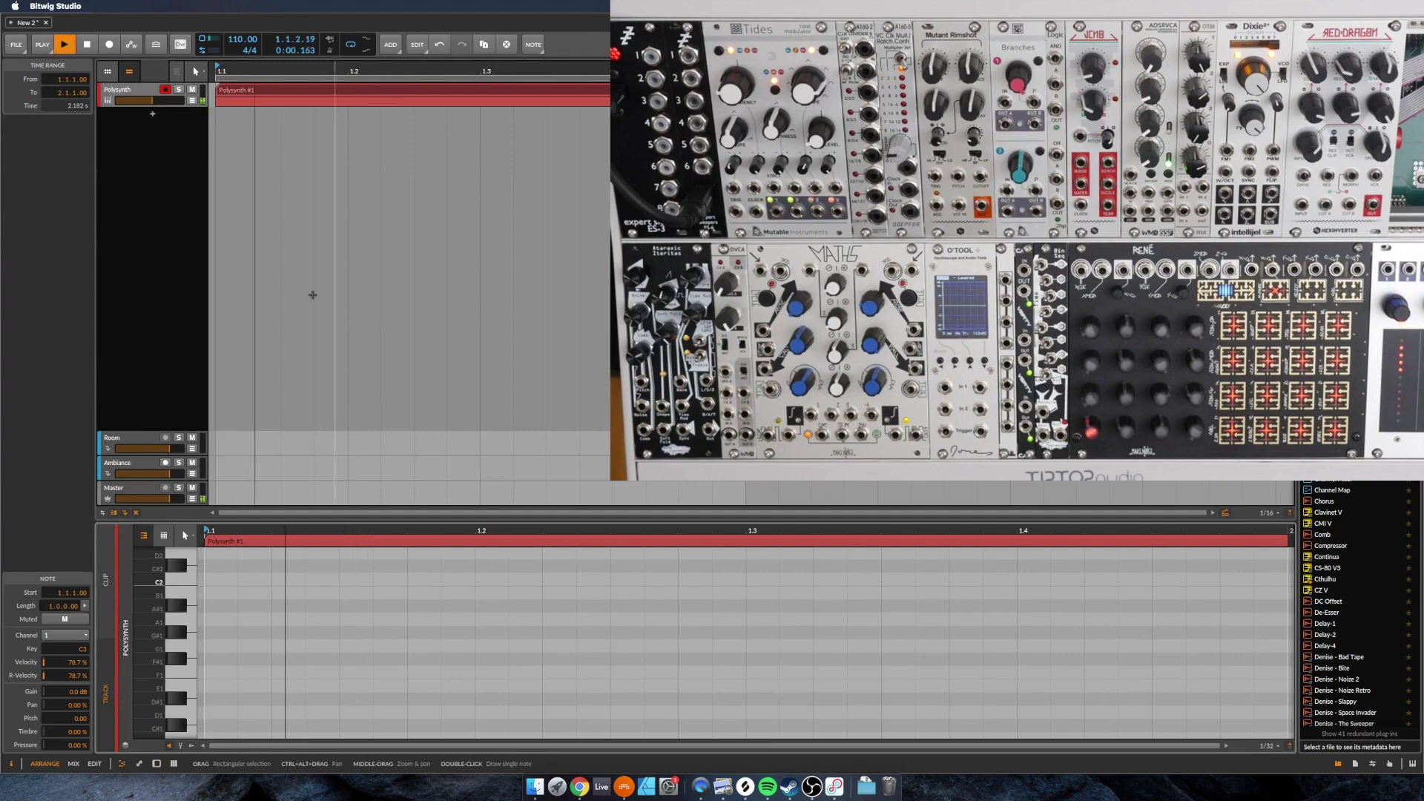
double_click(140, 91)
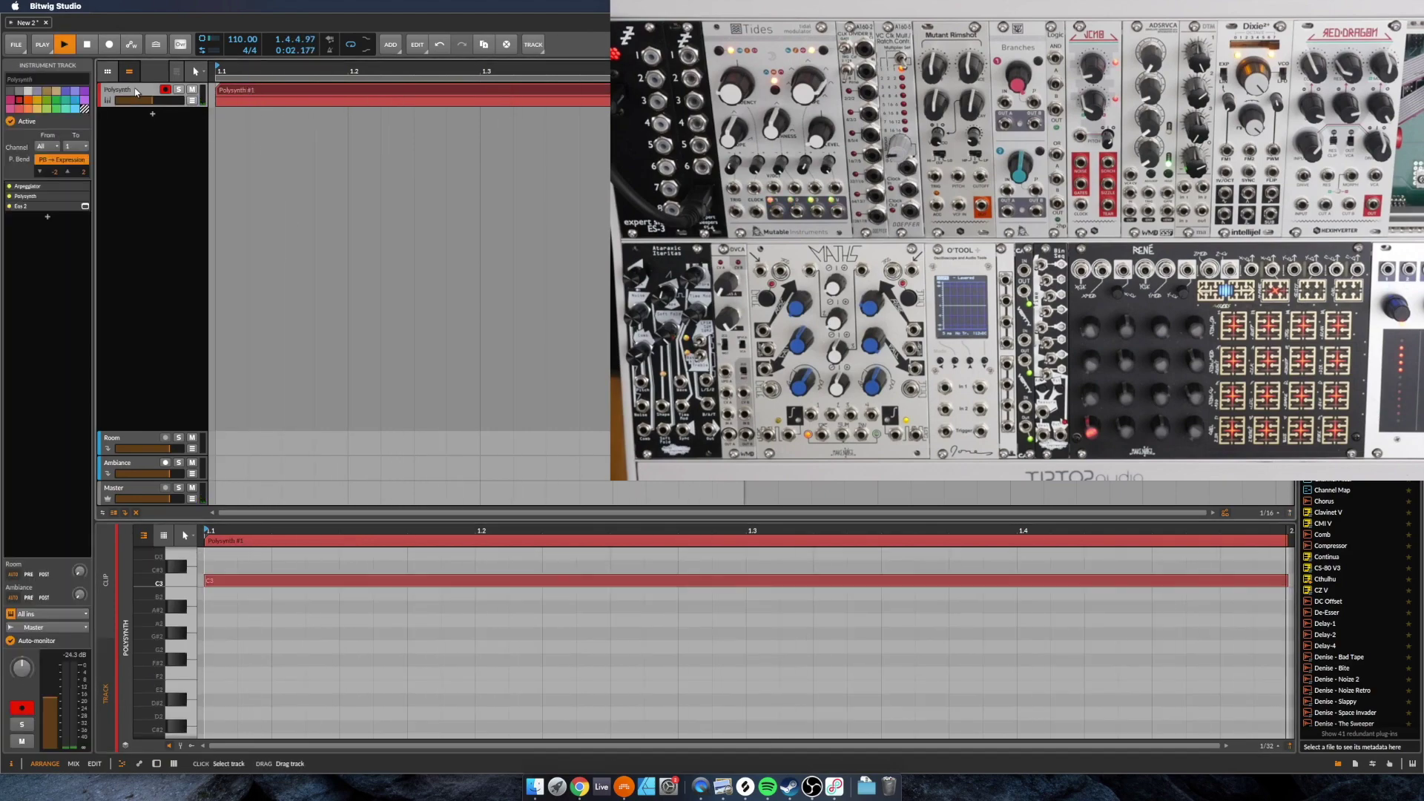
key(space)
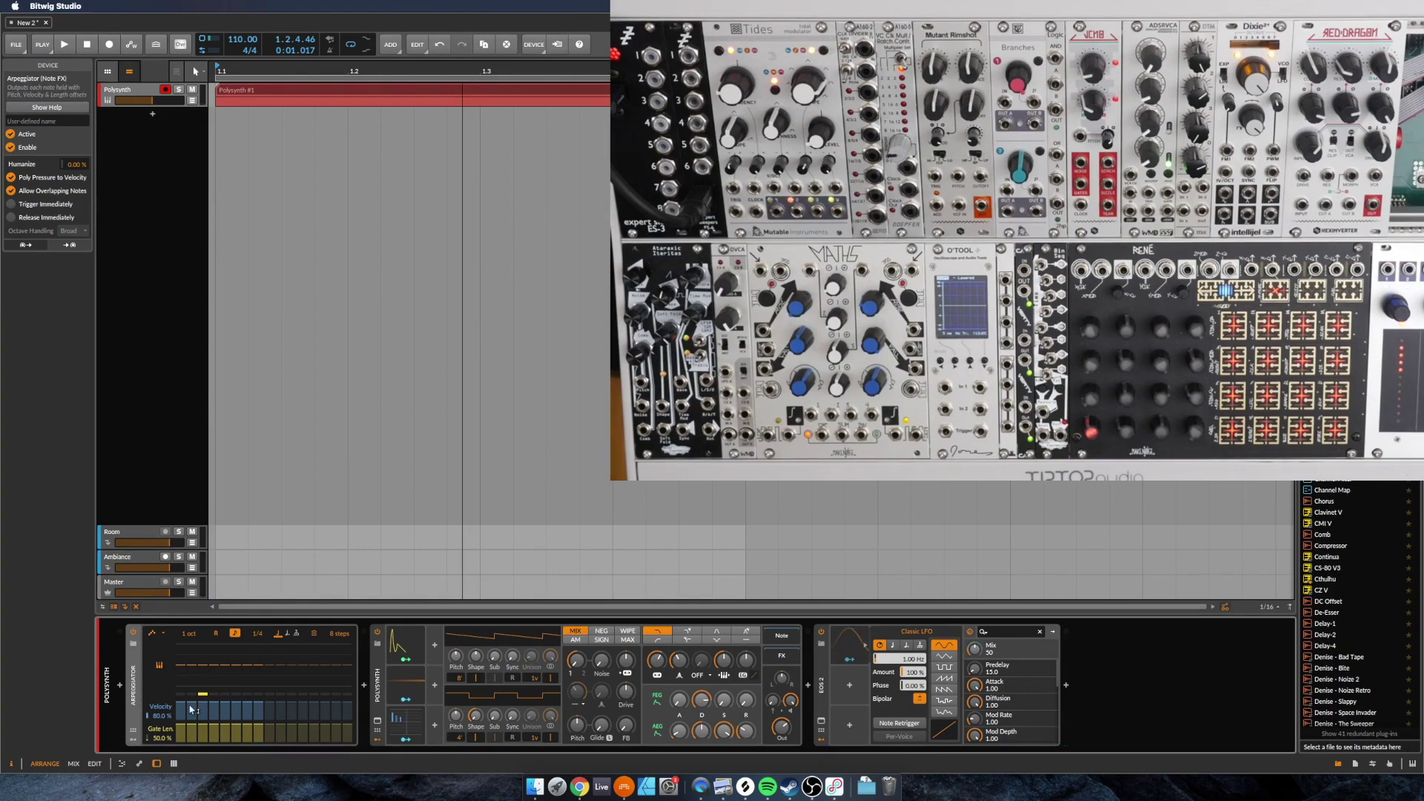
- Set the Arpeggiator to Down/Up mode and slow its rate to 1/2
click(160, 636)
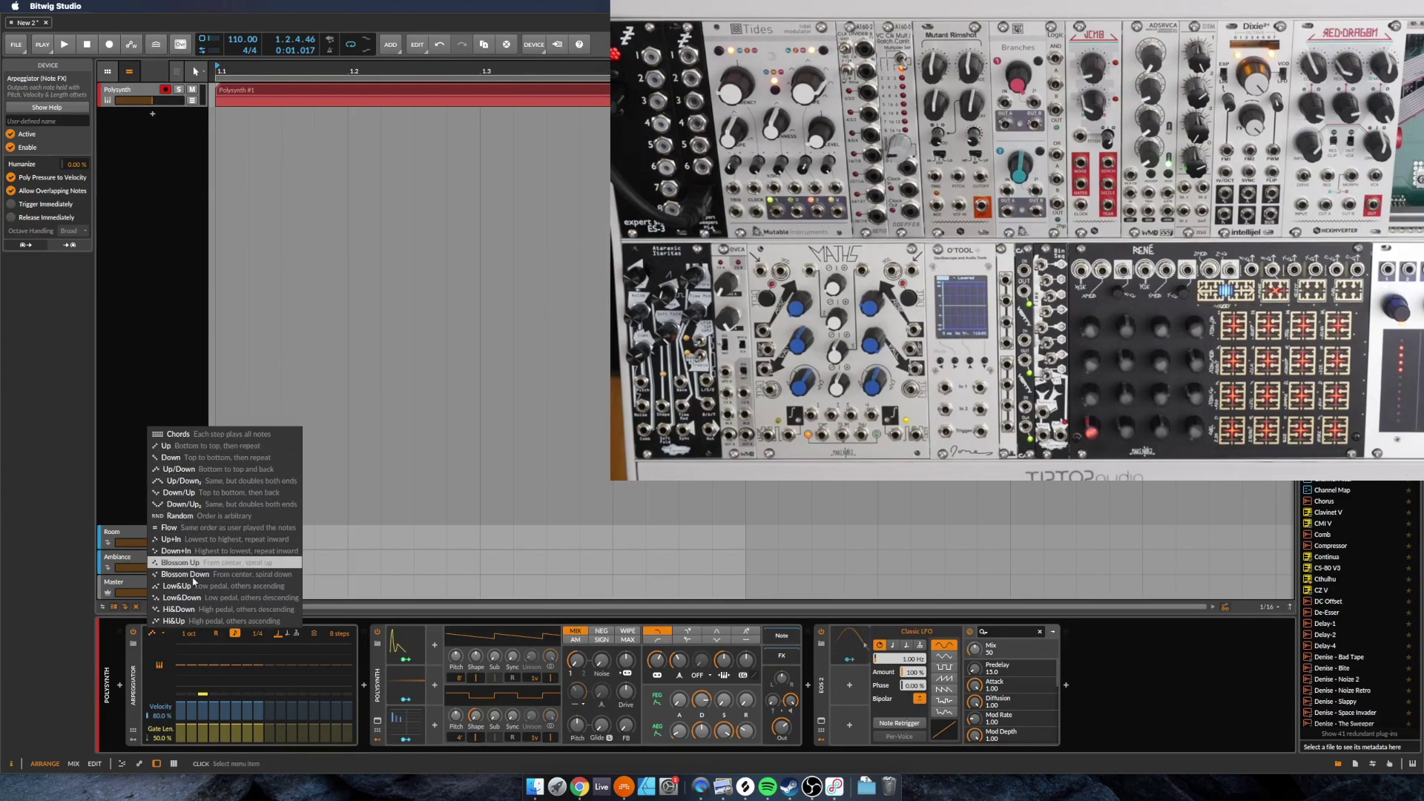
click(183, 492)
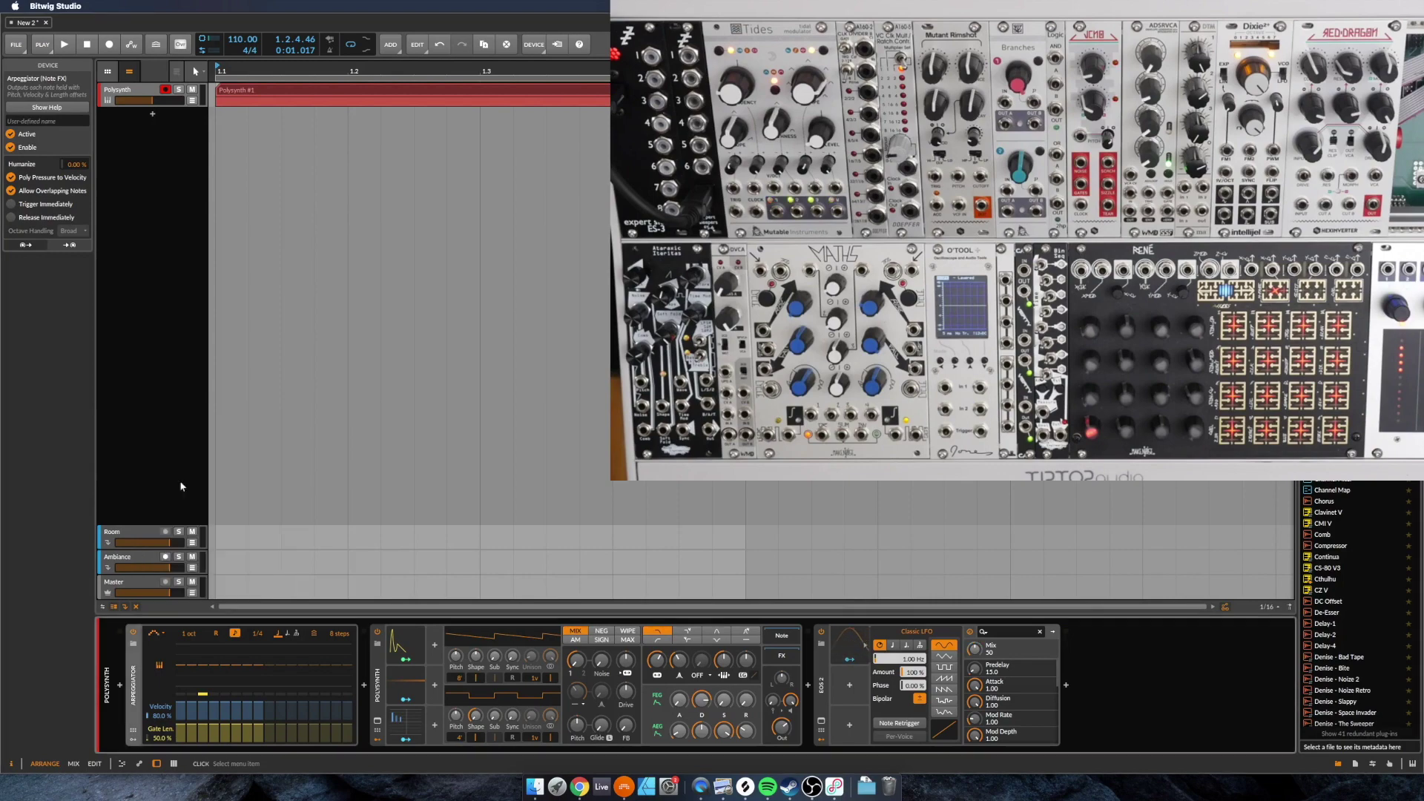
key(space)
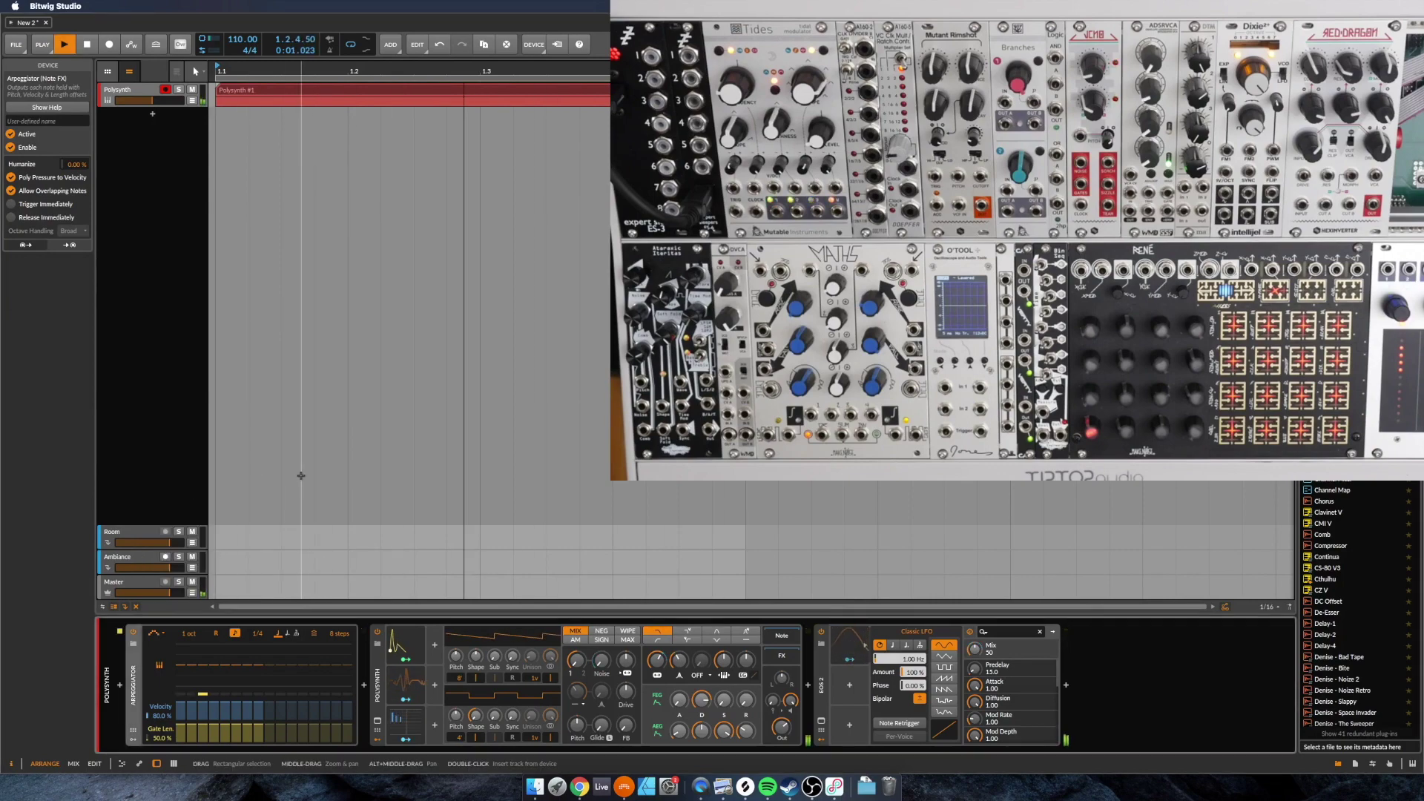
key(space)
drag(253, 637, 256, 644)
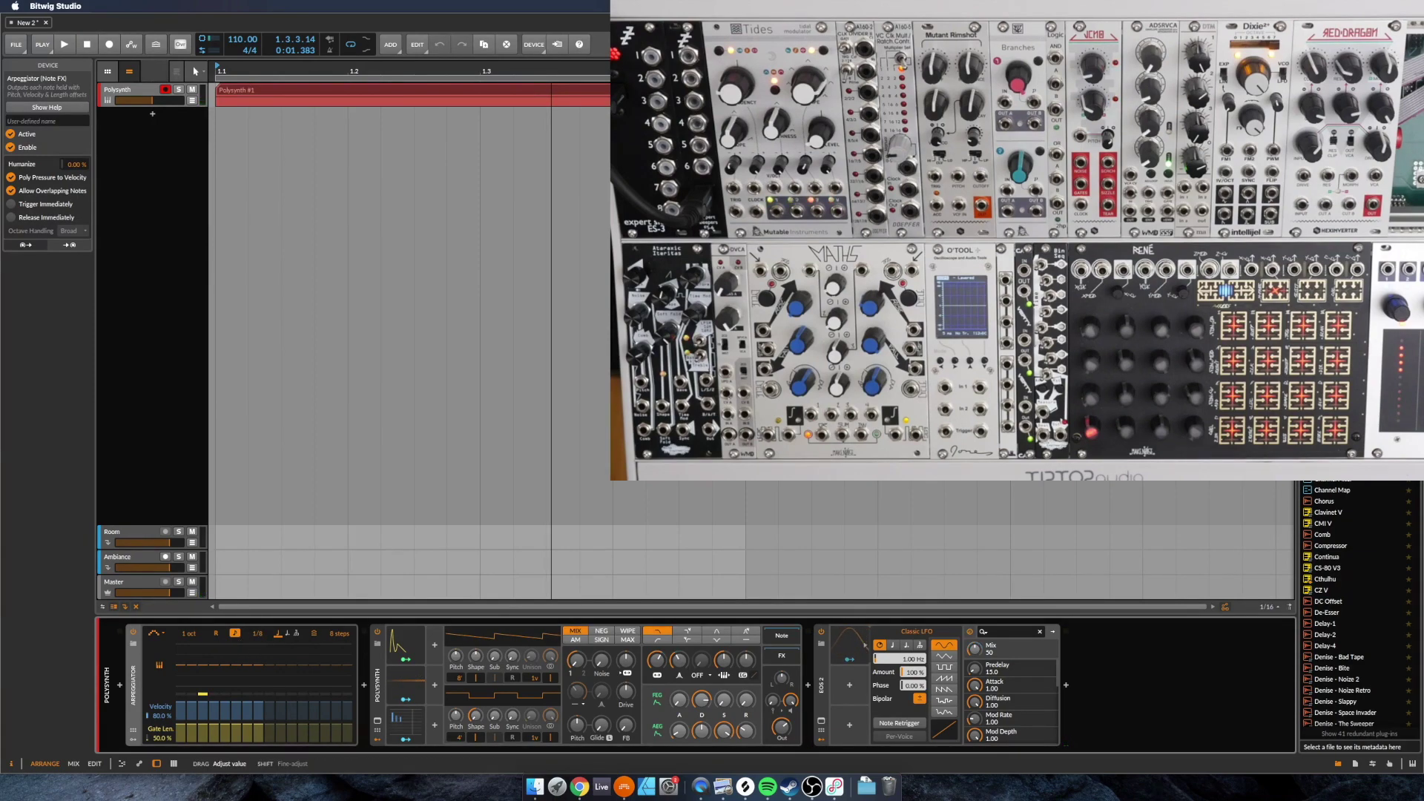
- Insert Multi-Note ahead of the Arpeggiator and audition its stacked +12 and -17 notes
double_click(303, 91)
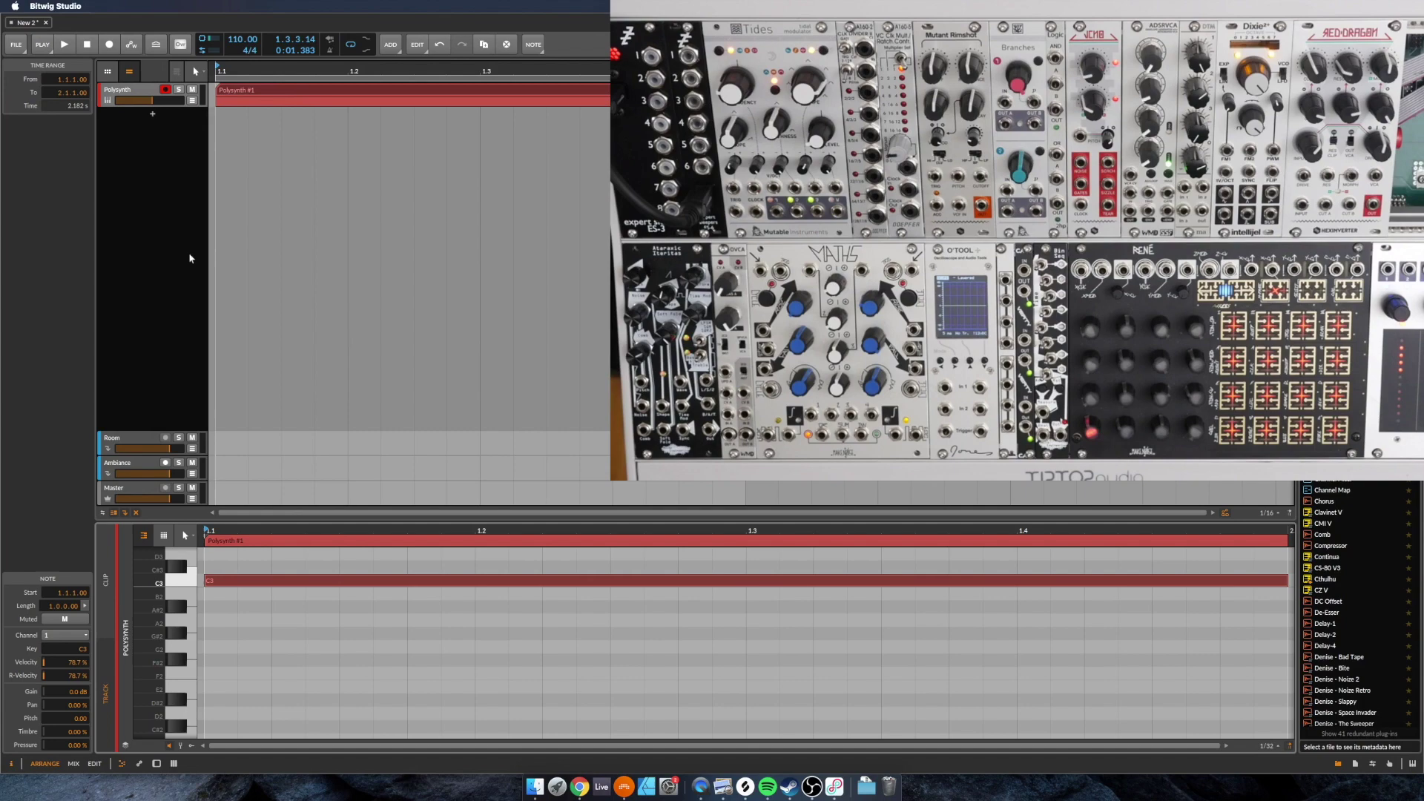
key(d)
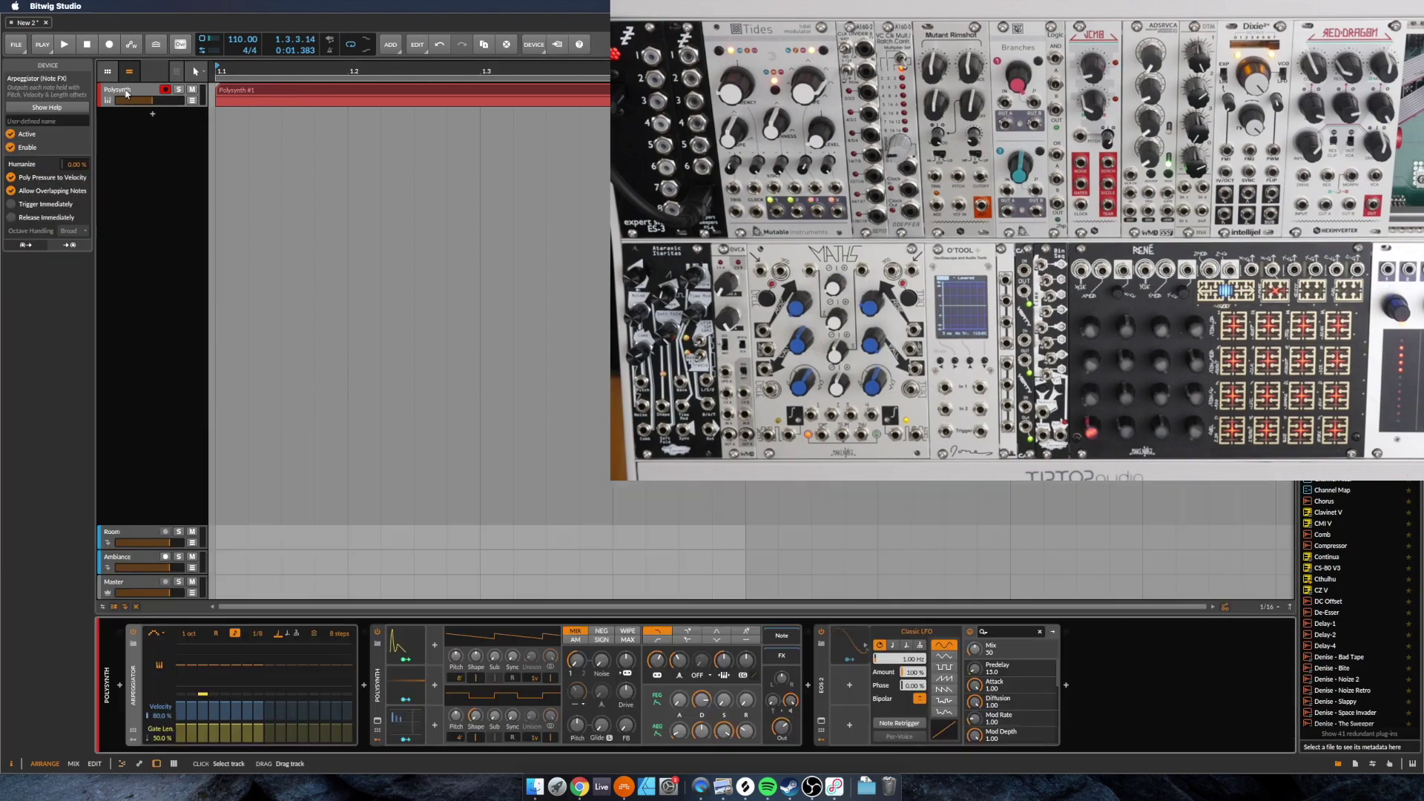
click(121, 686)
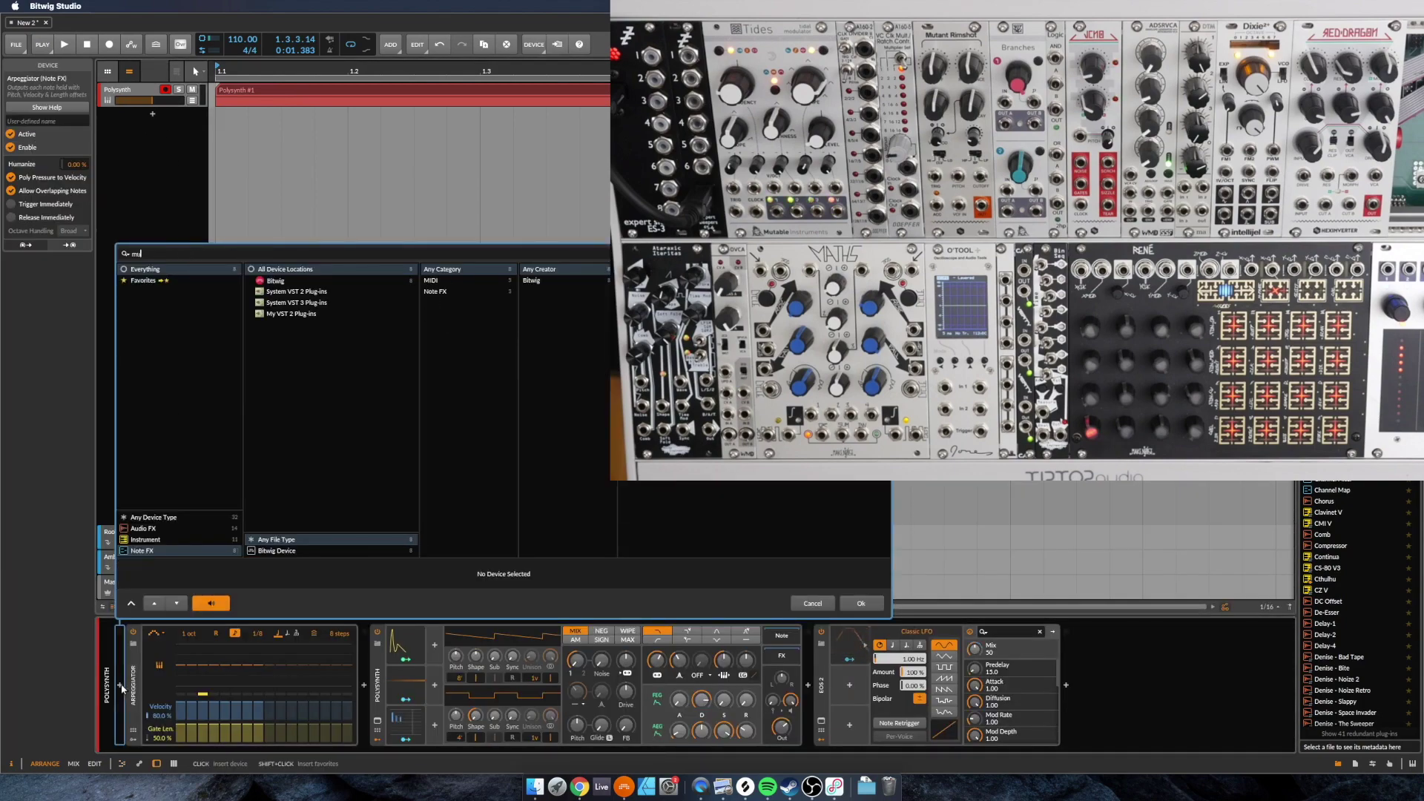
key(Return)
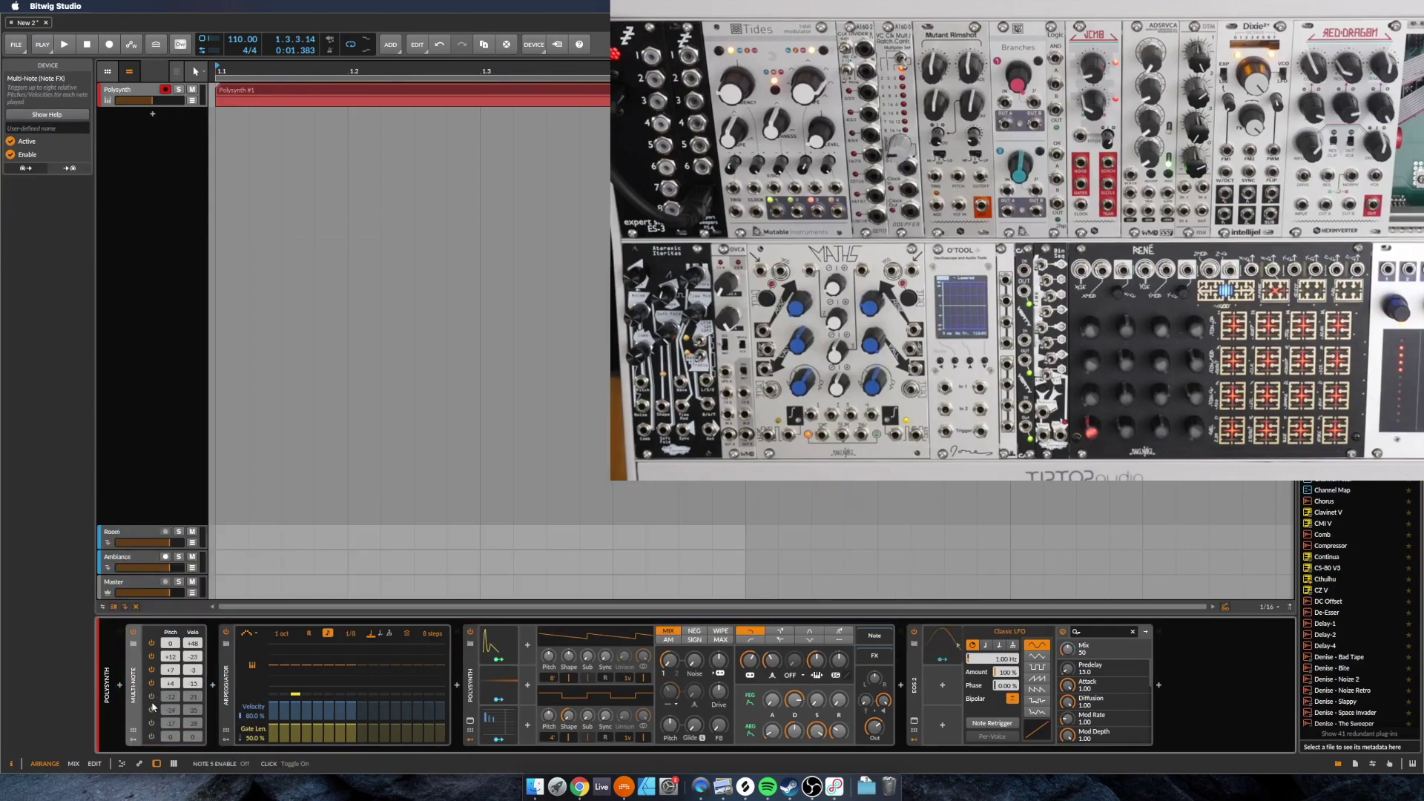
key(space)
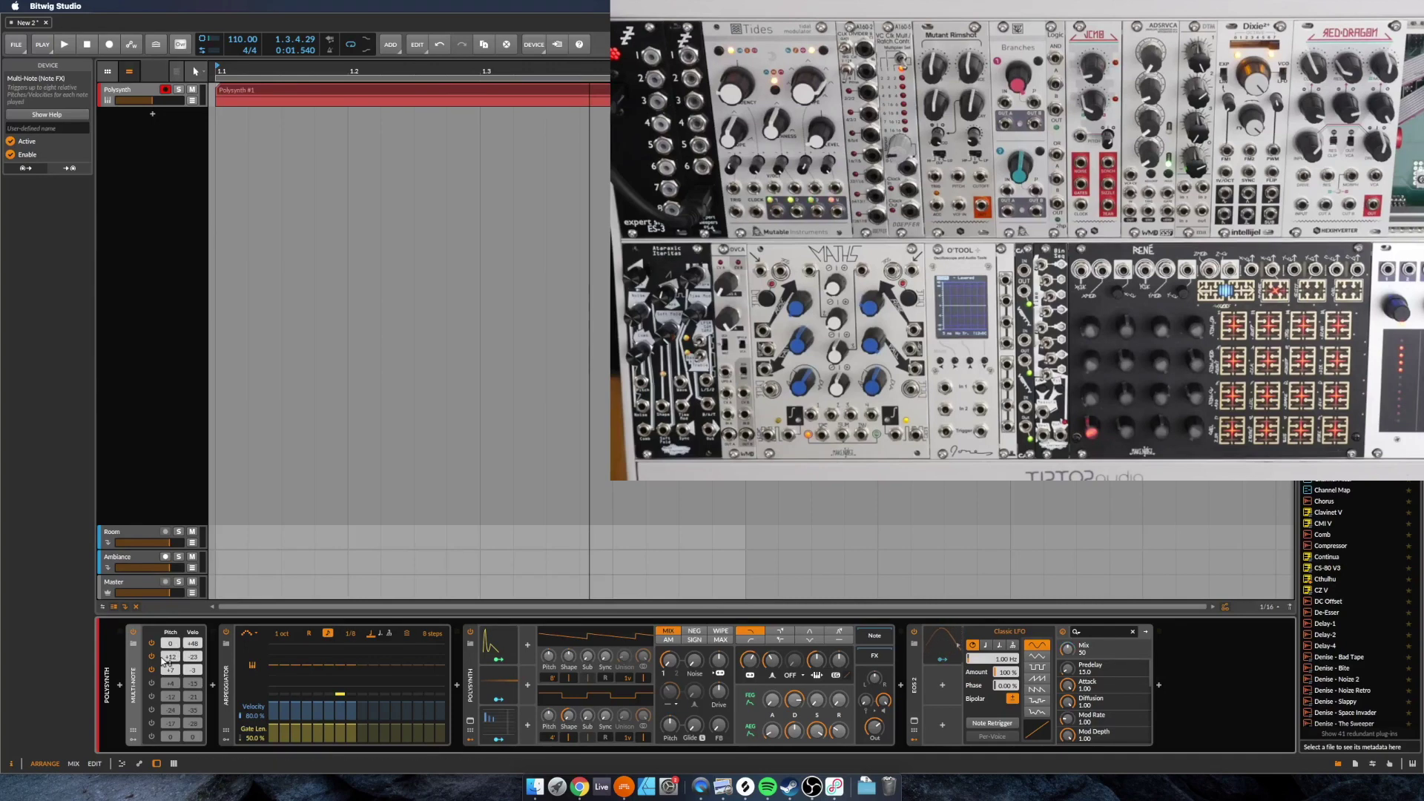
key(space)
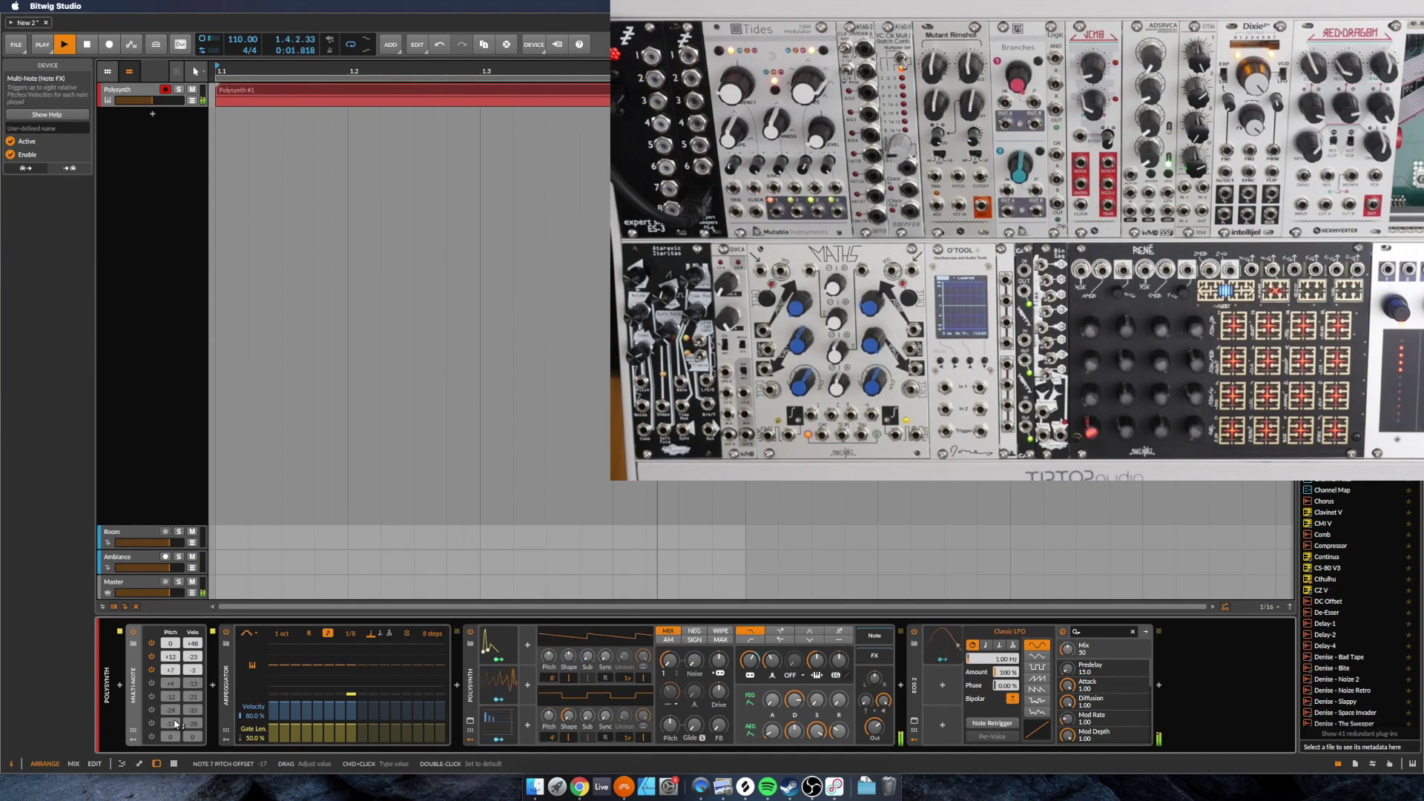
- Add a Classic LFO to Multi-Note, route it to Note 1's pitch offset, and audition
click(135, 739)
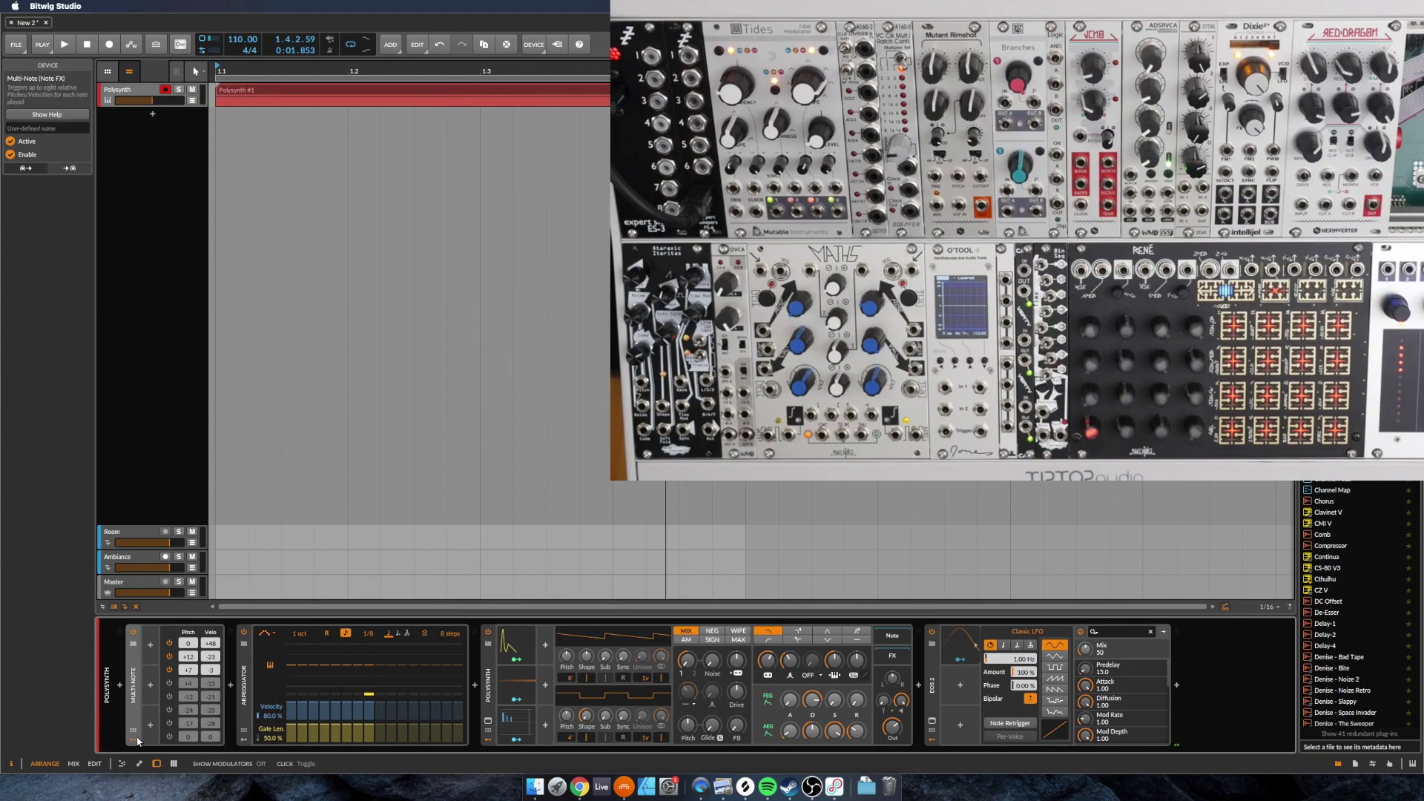
click(151, 647)
text(lfo)
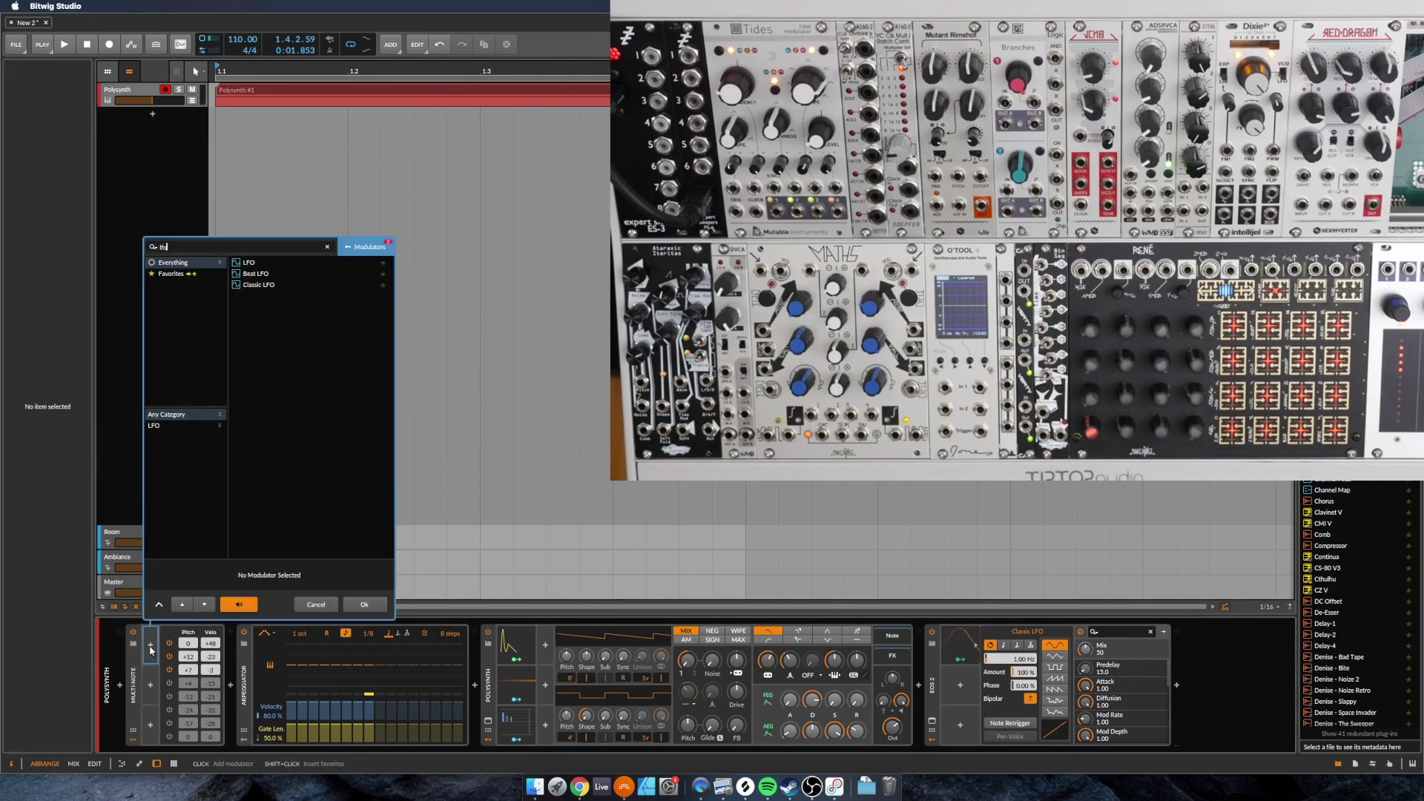
double_click(256, 284)
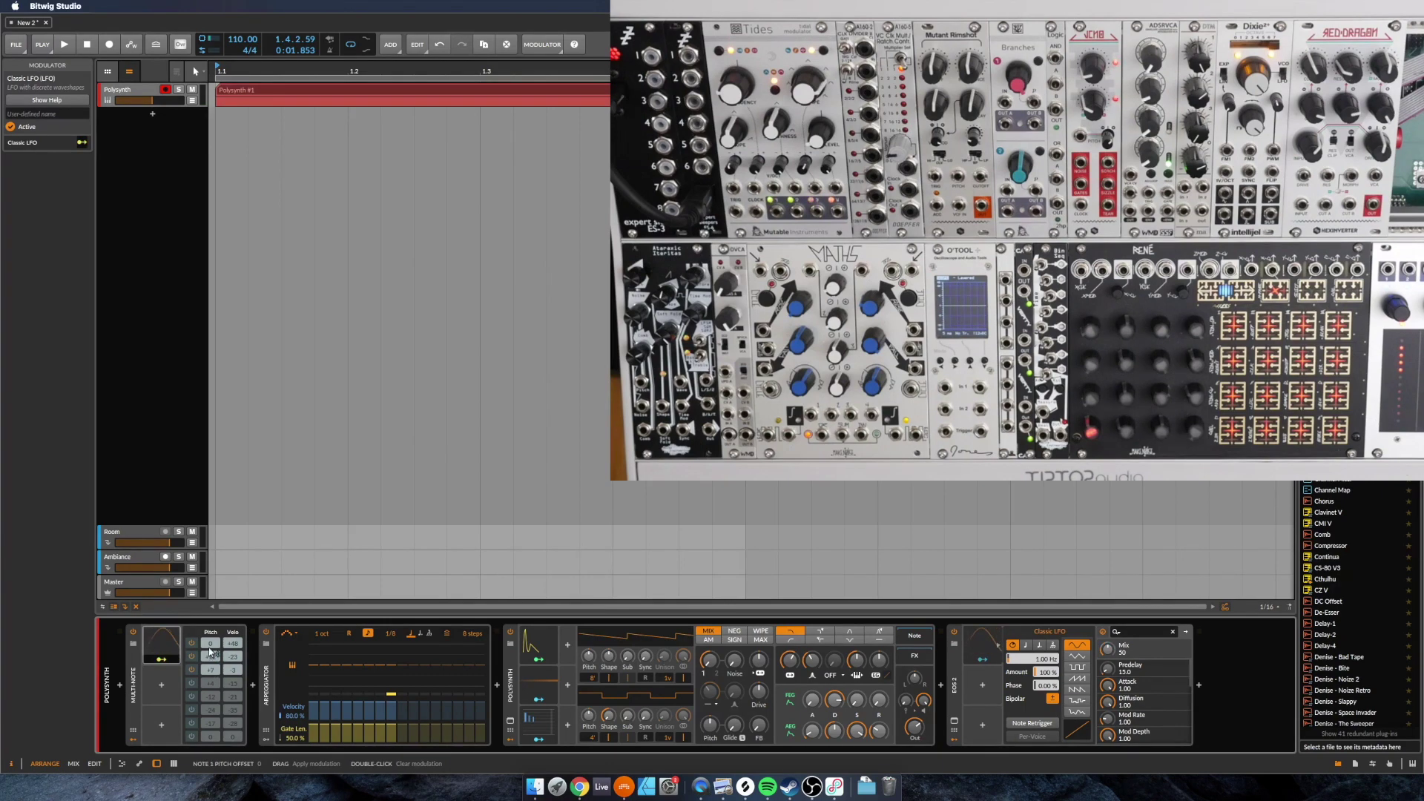
drag(211, 648, 211, 639)
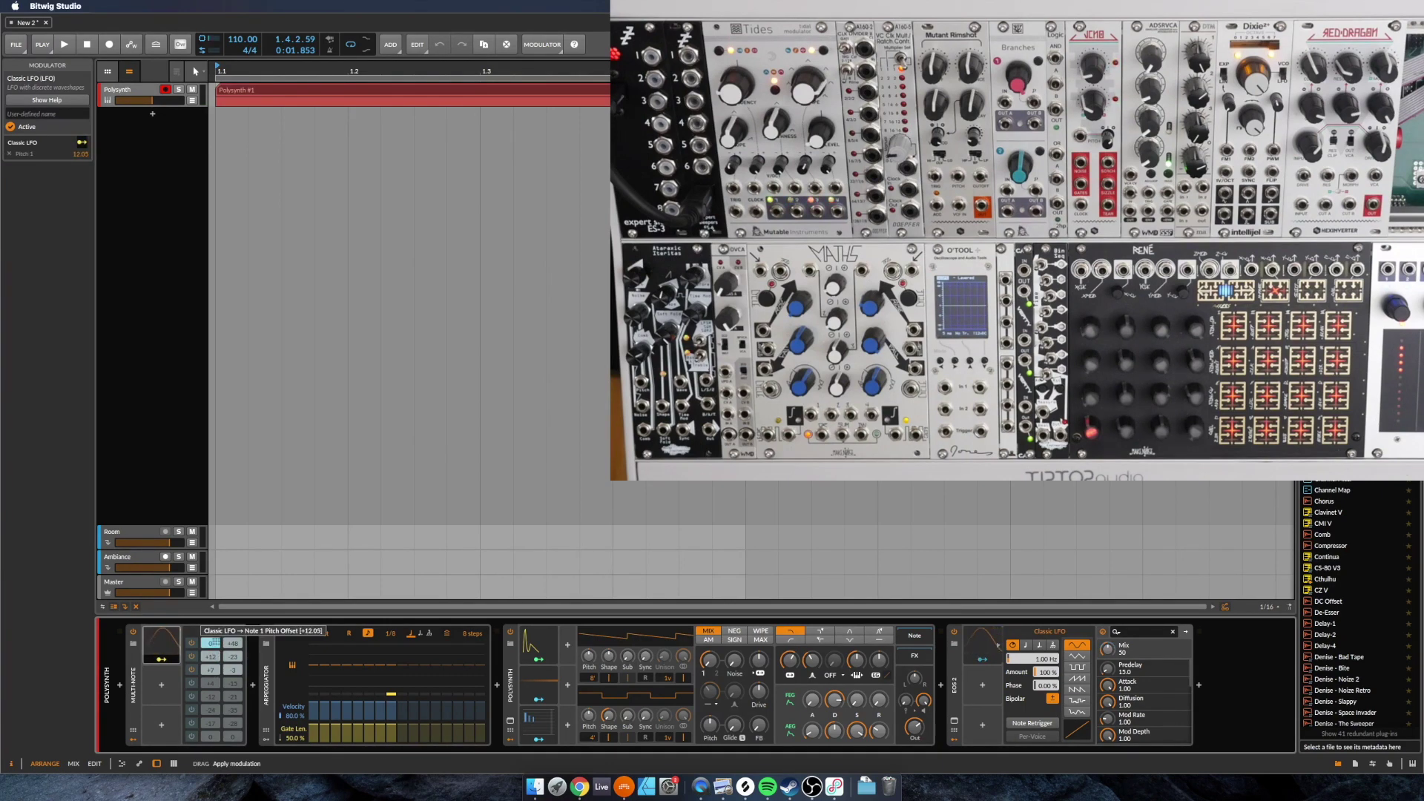
key(space)
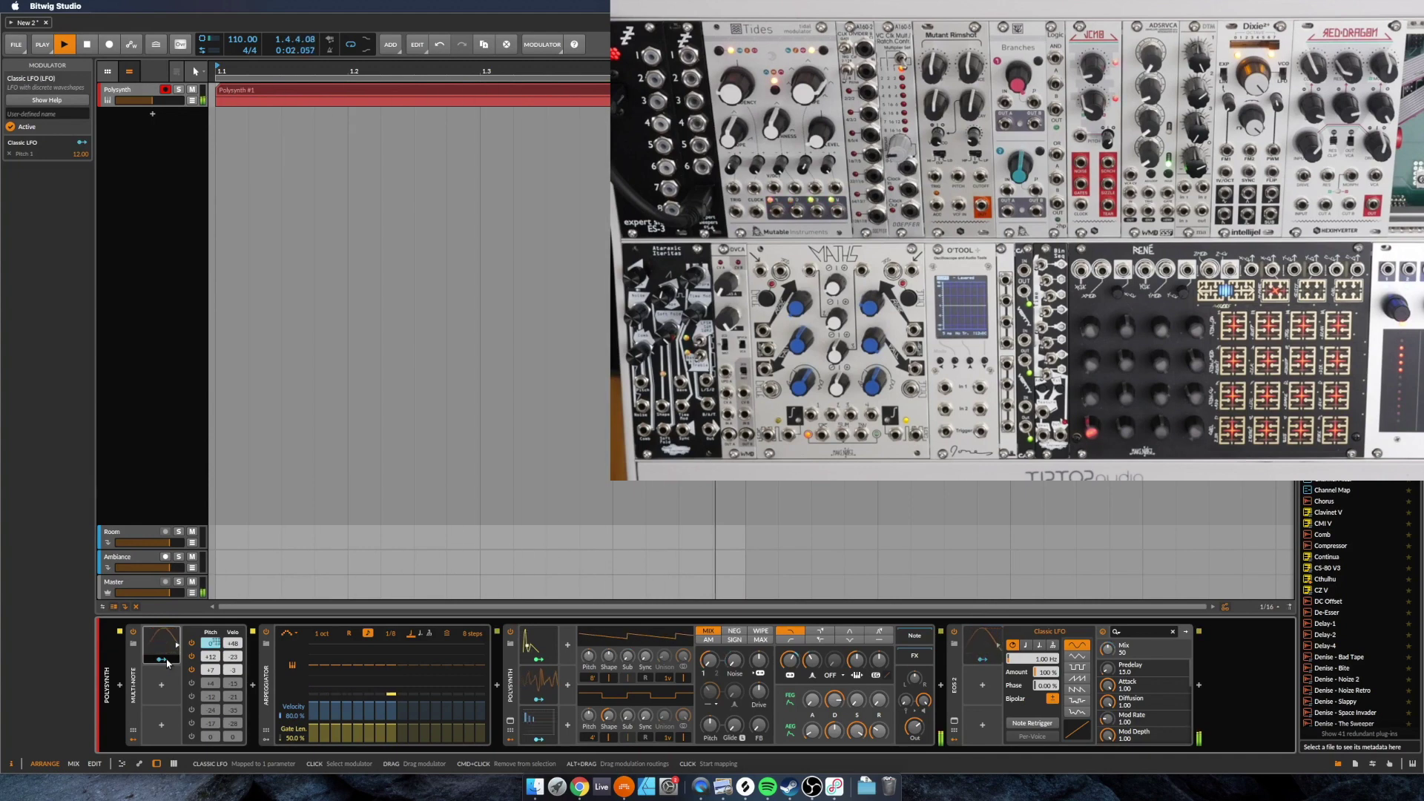
key(space)
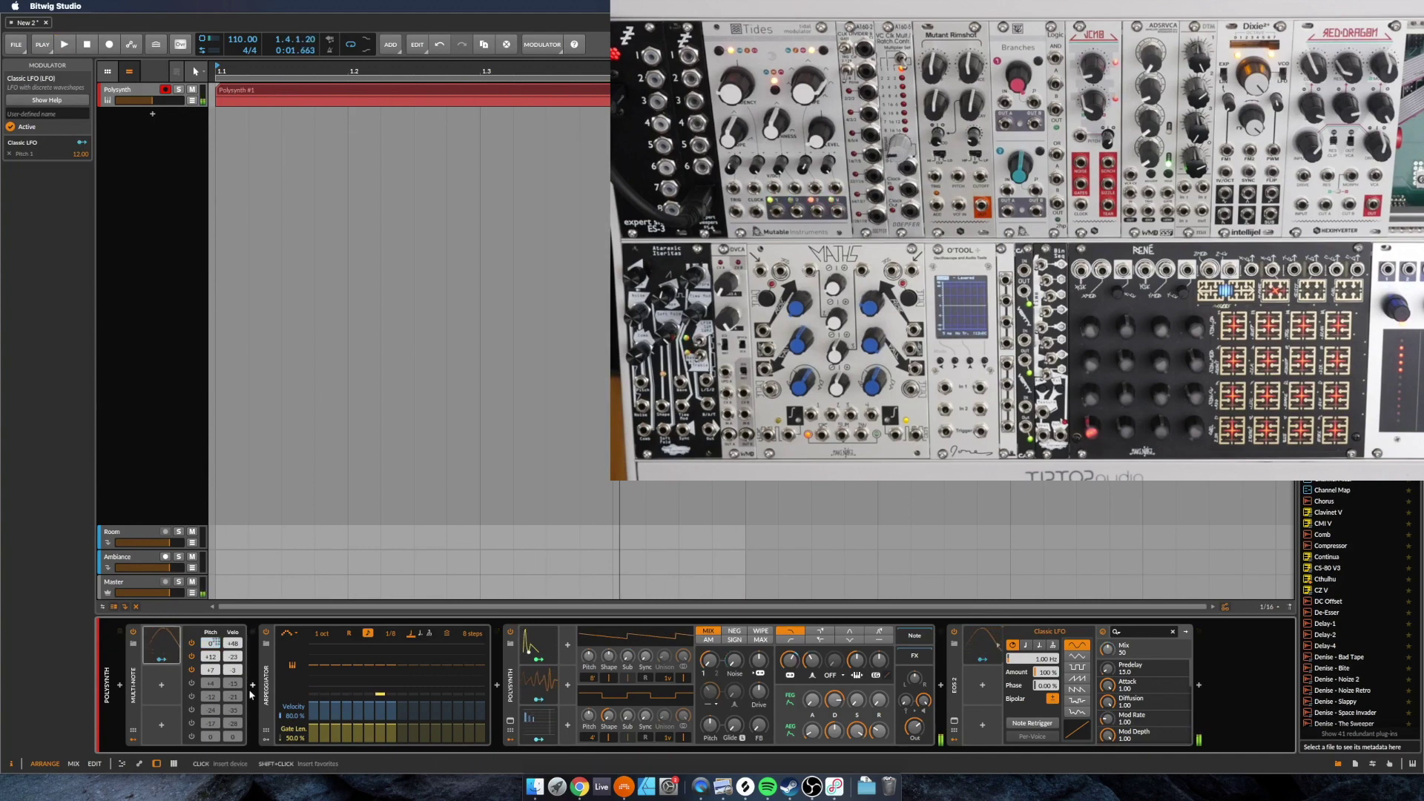
- Insert a Diatonic Transposer with a Minor scale after the Arpeggiator and collapse it
click(496, 687)
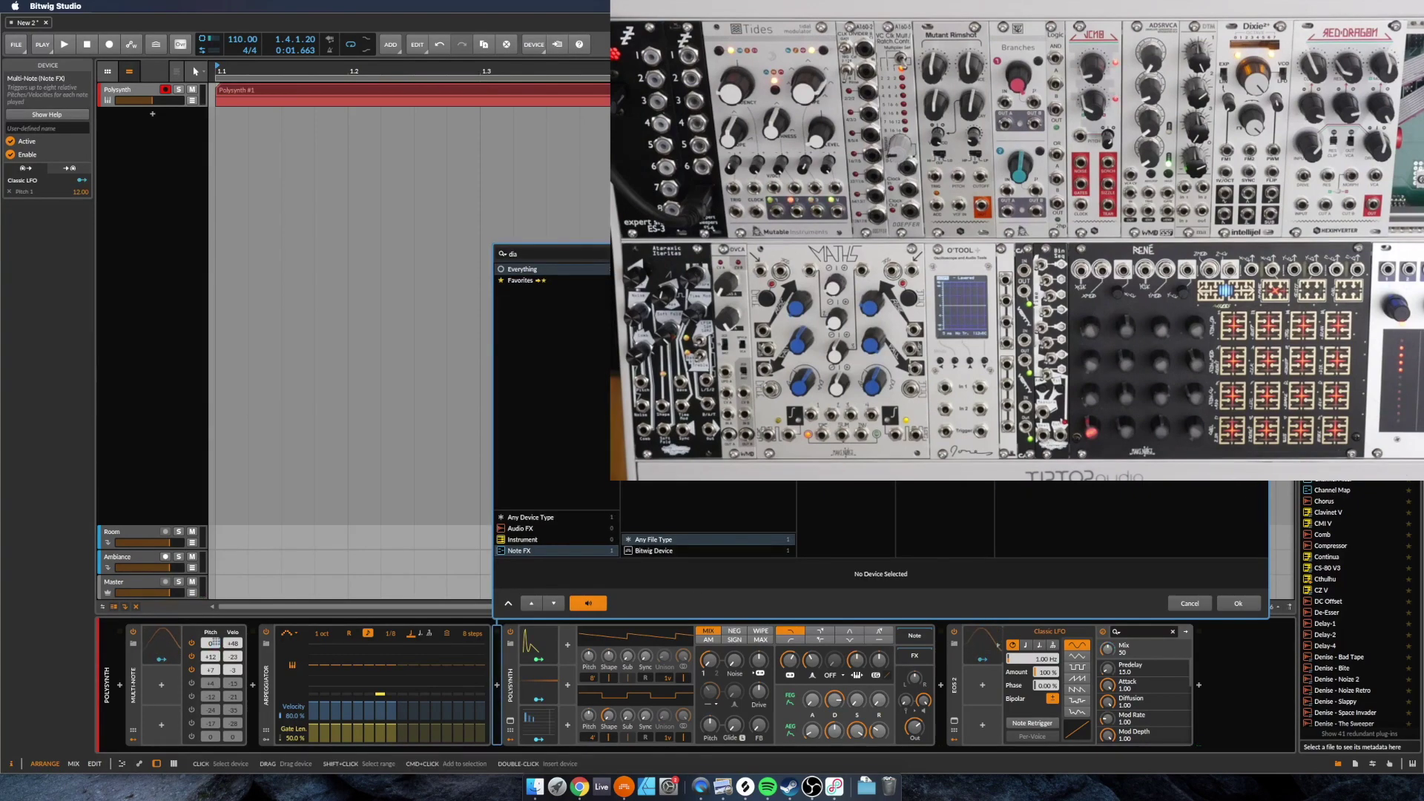
key(Down)
key(Return)
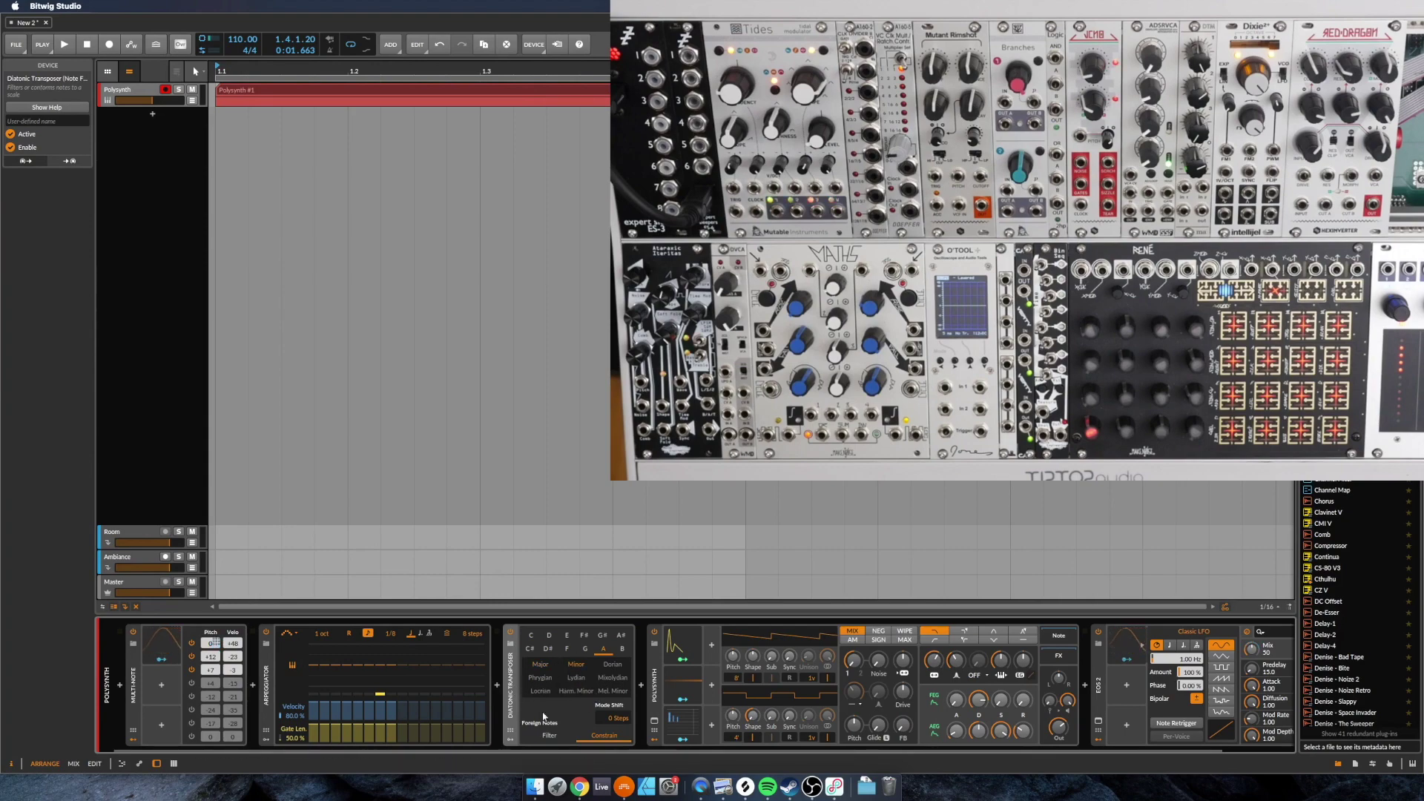
click(510, 686)
- Try several different Arpeggiator patterns while the clip plays
key(space)
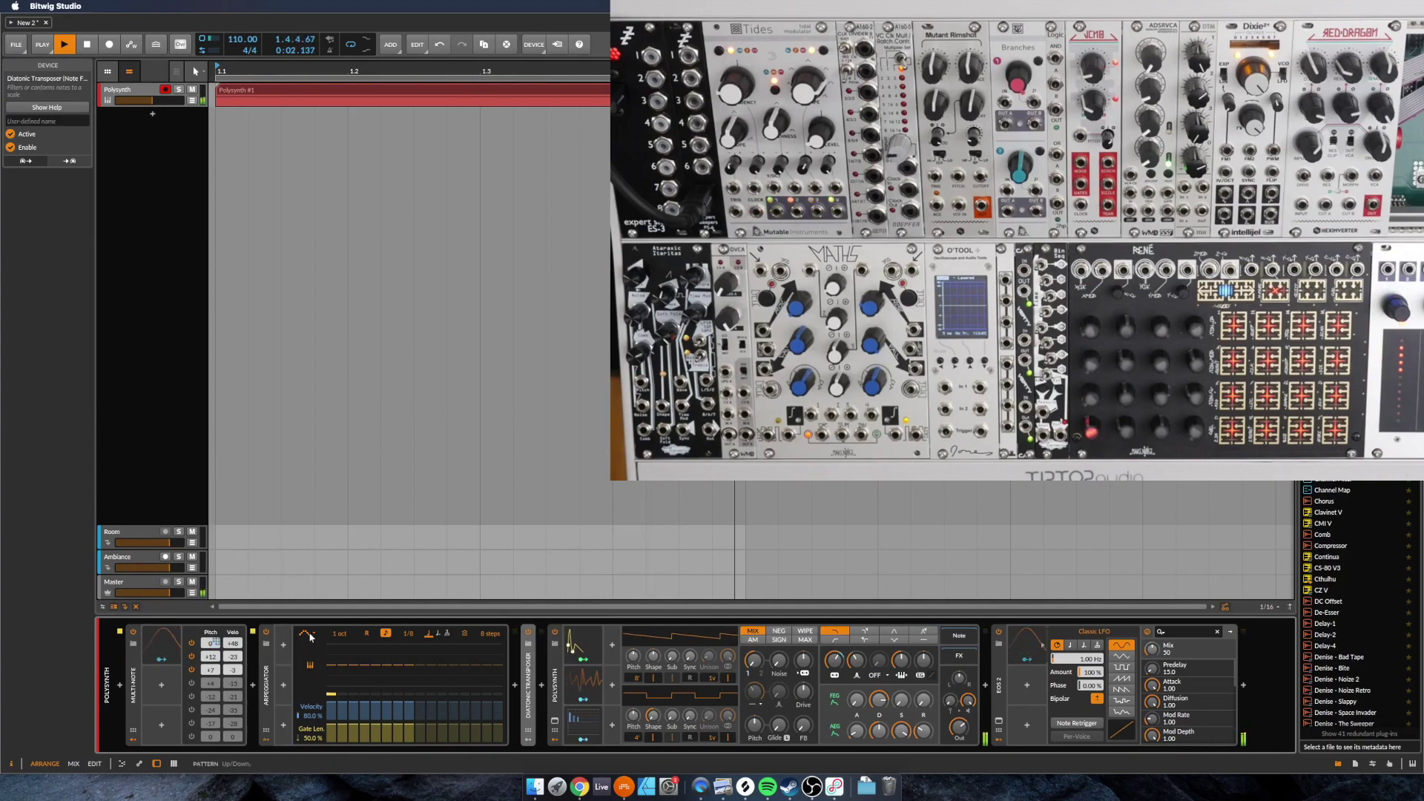
click(307, 634)
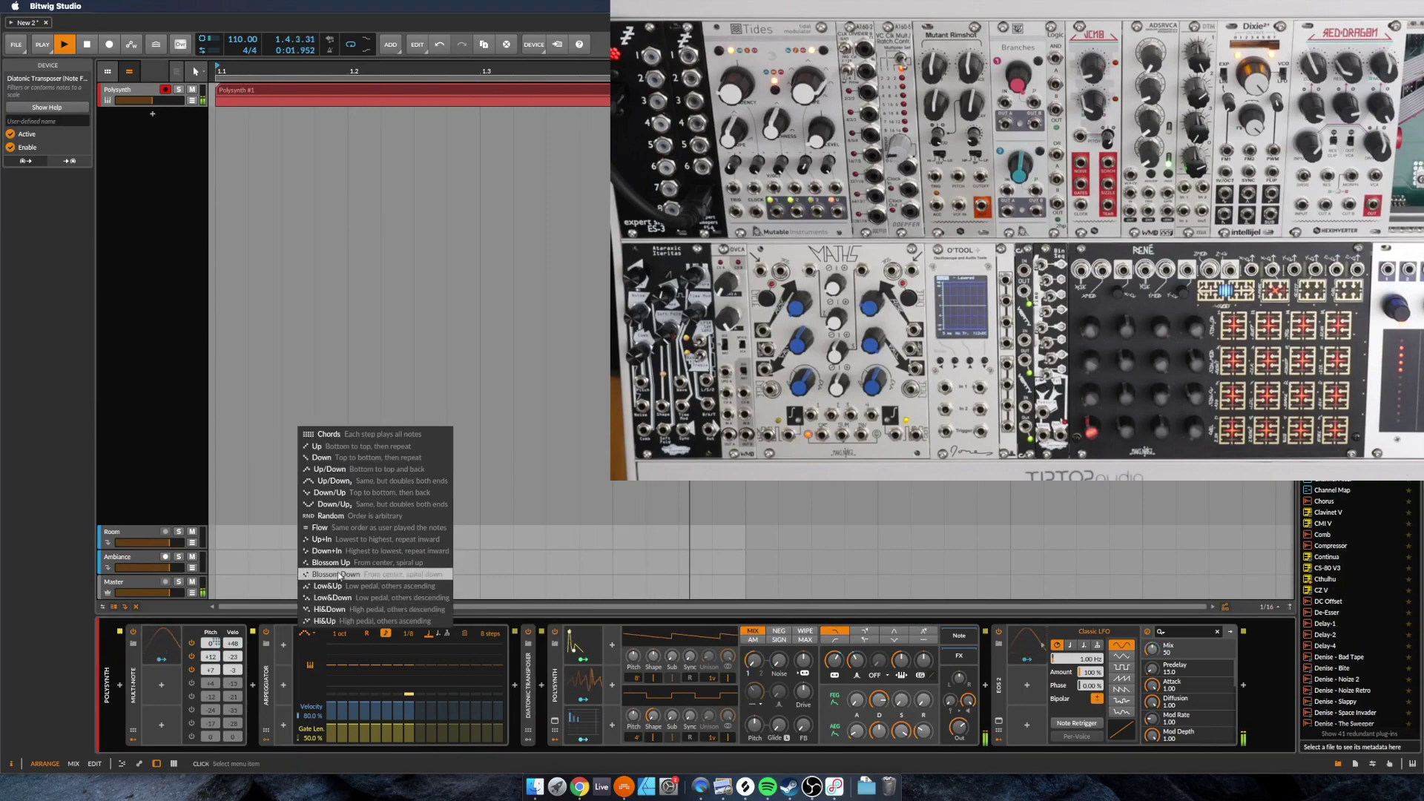
click(336, 564)
click(302, 634)
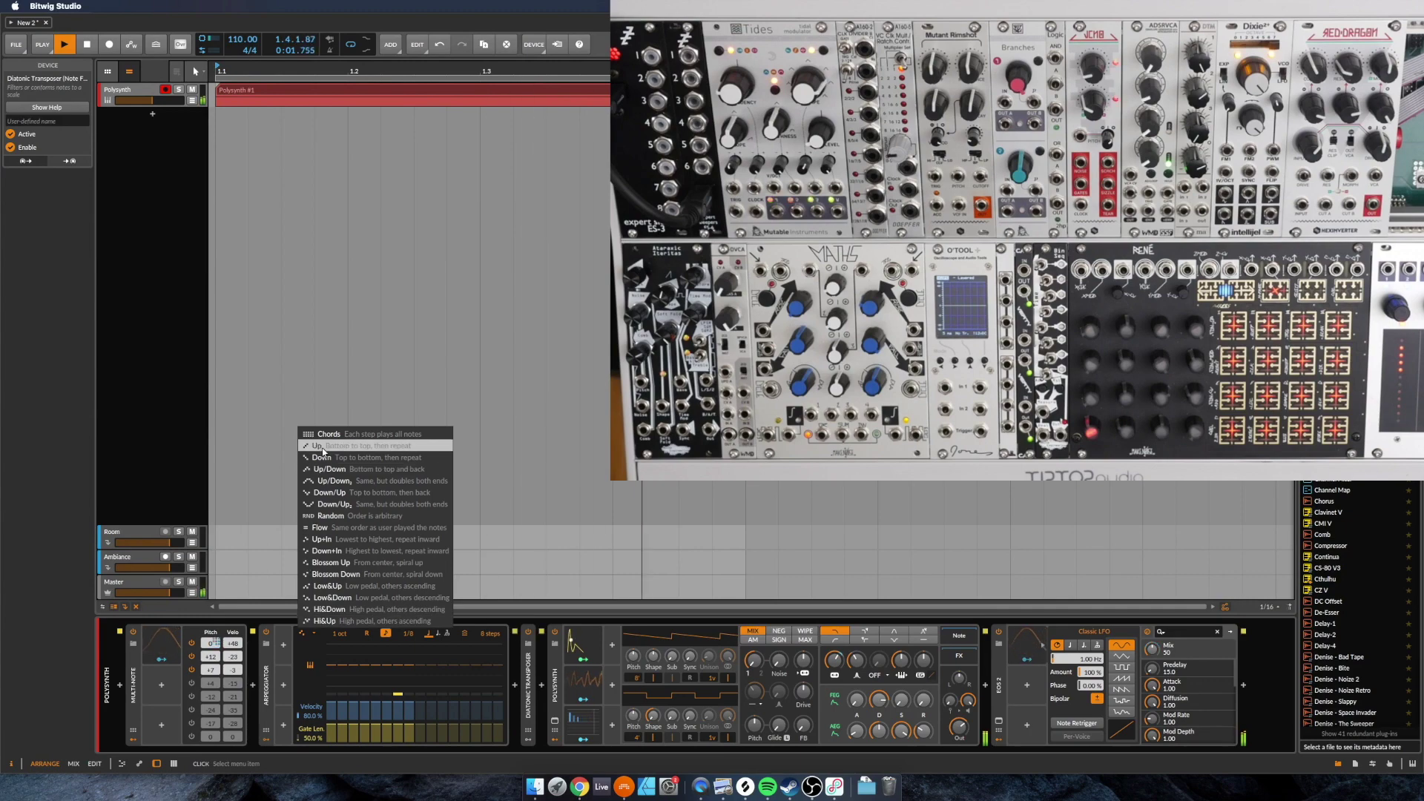
click(334, 448)
- Add a Steps modulator to the Arpeggiator with 8 steps at a quarter-note rate
click(284, 645)
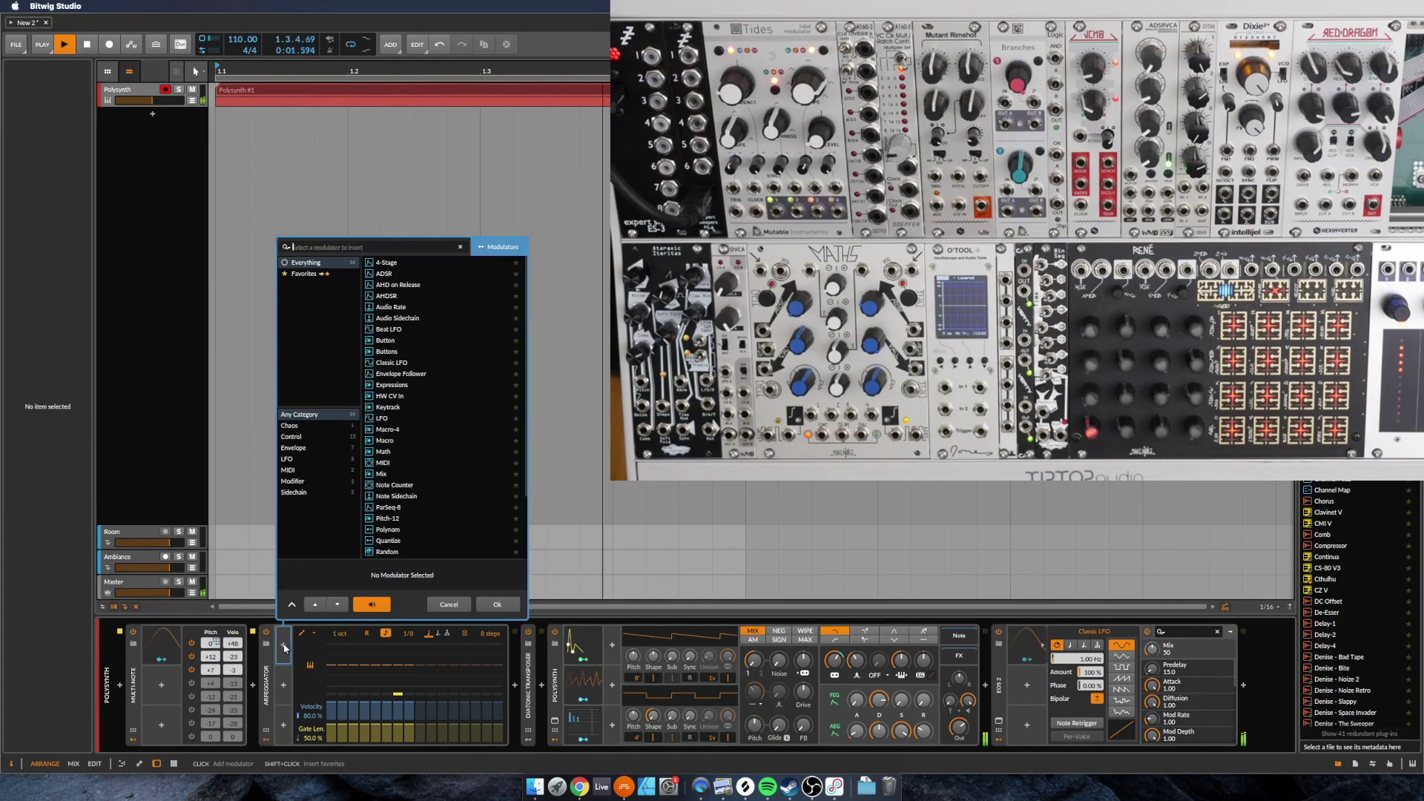
text(lfo)
text(step)
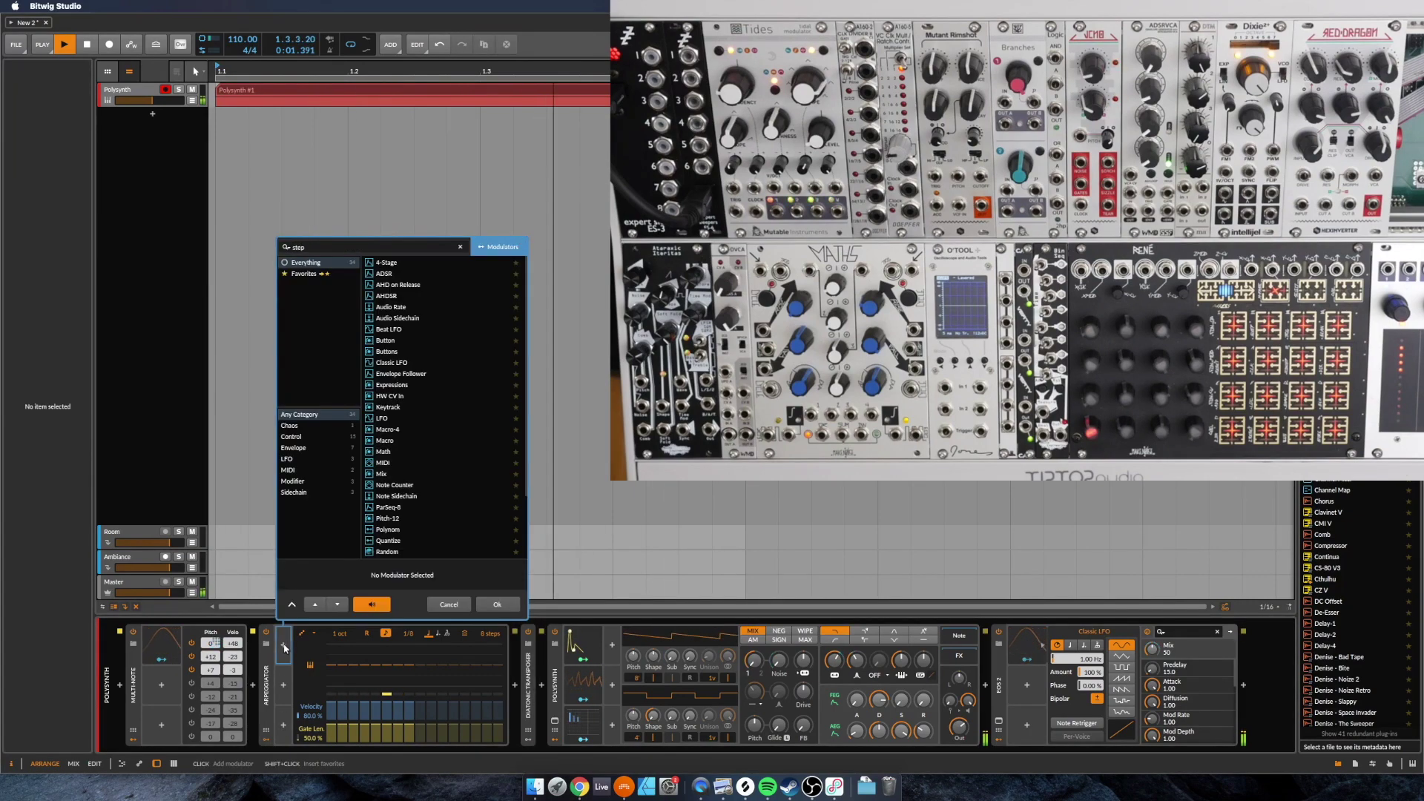
double_click(384, 263)
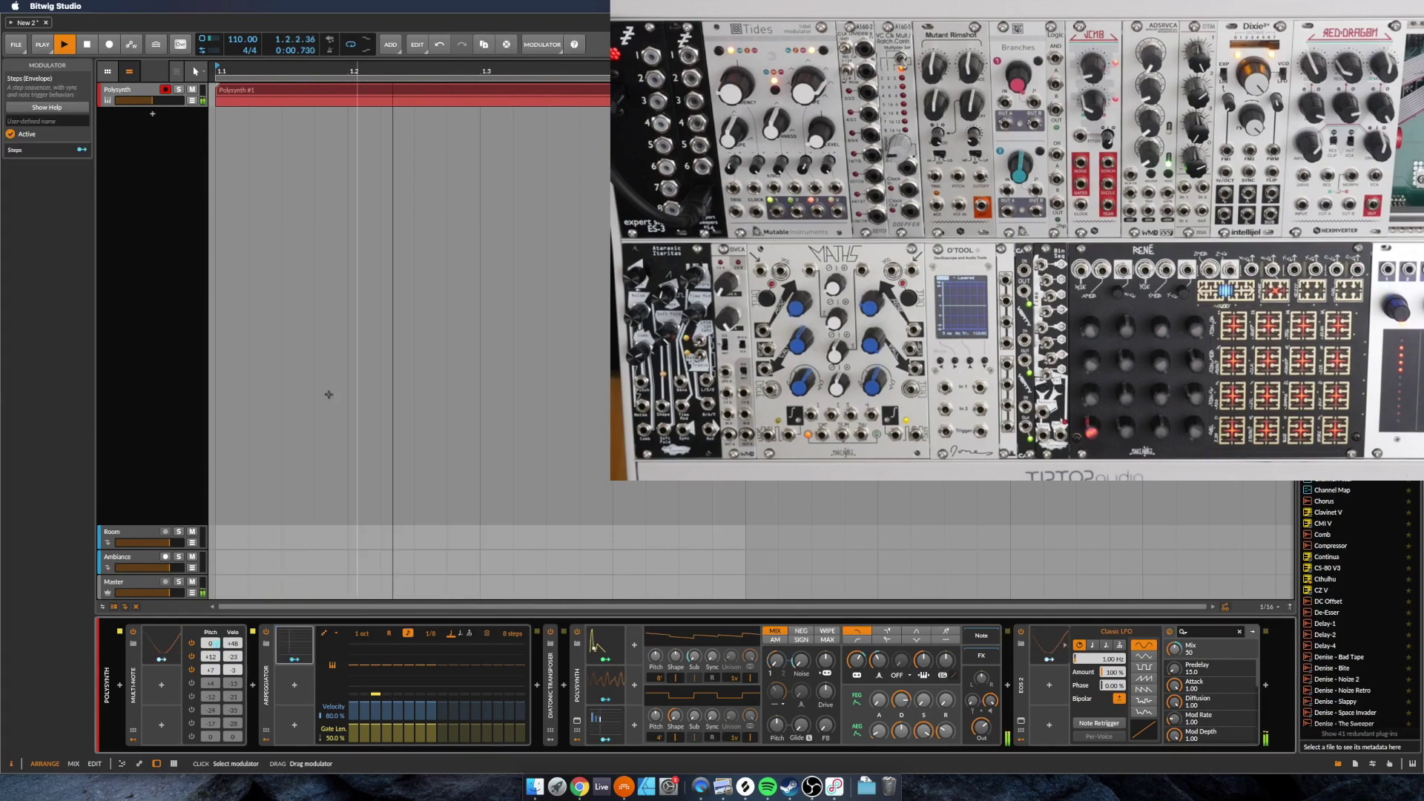
click(309, 645)
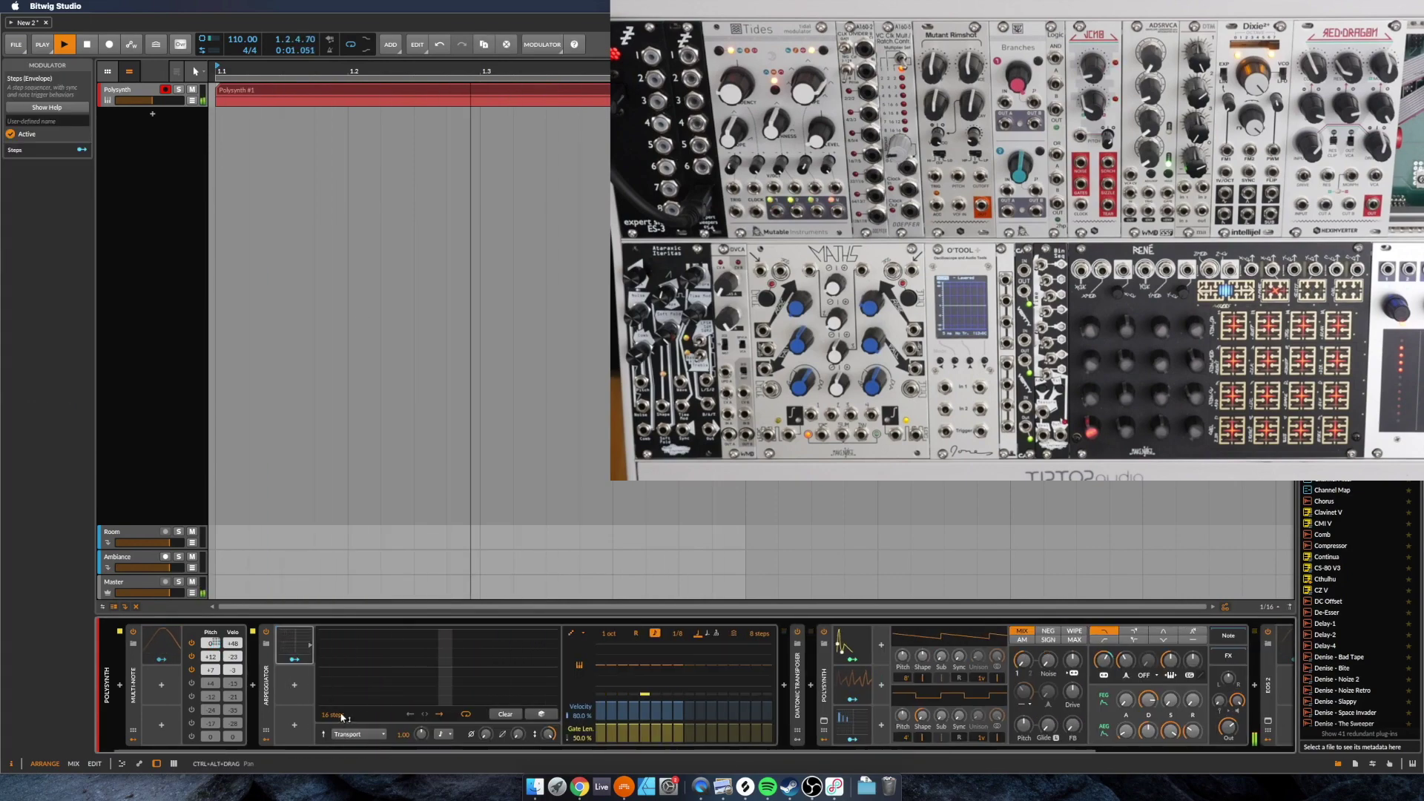
drag(333, 715, 333, 746)
click(445, 735)
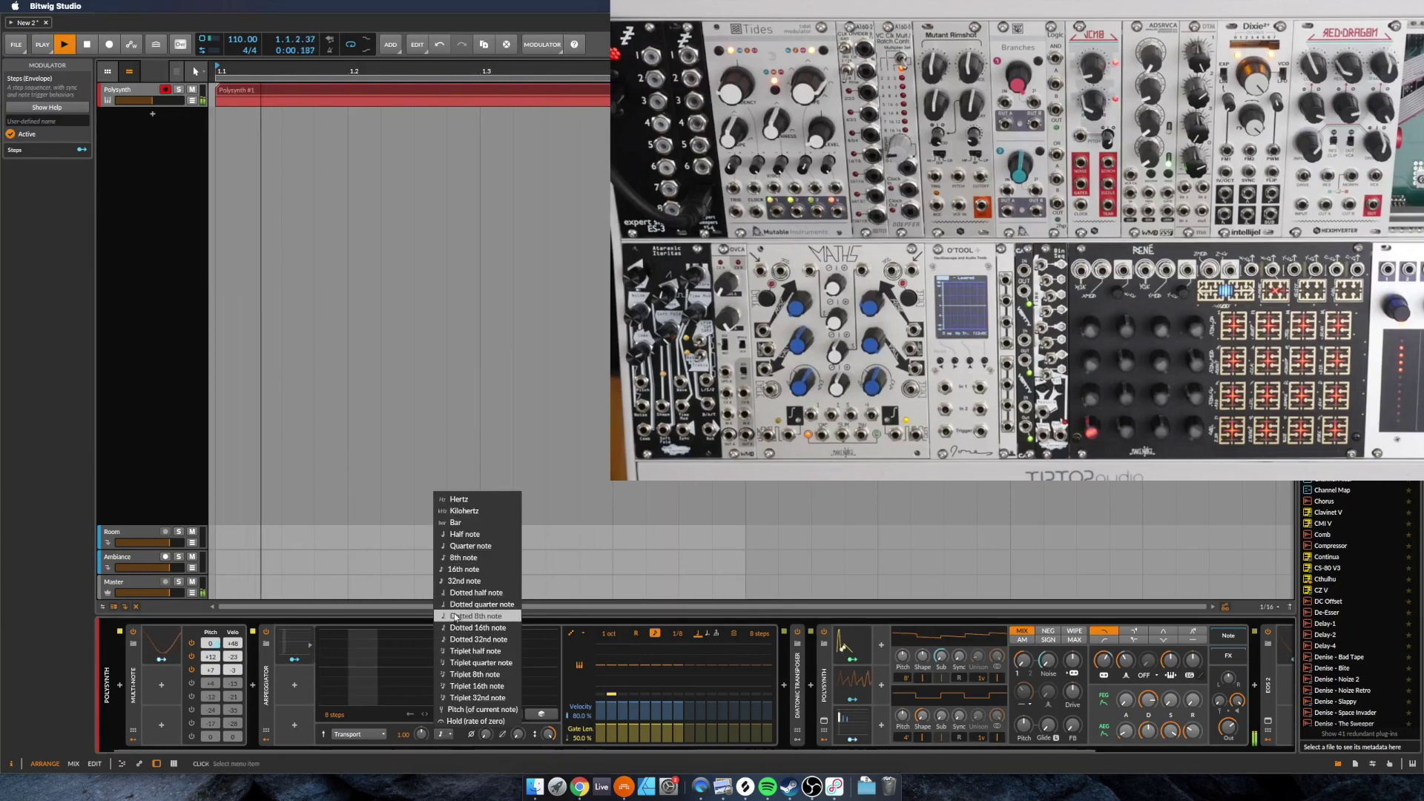
click(473, 545)
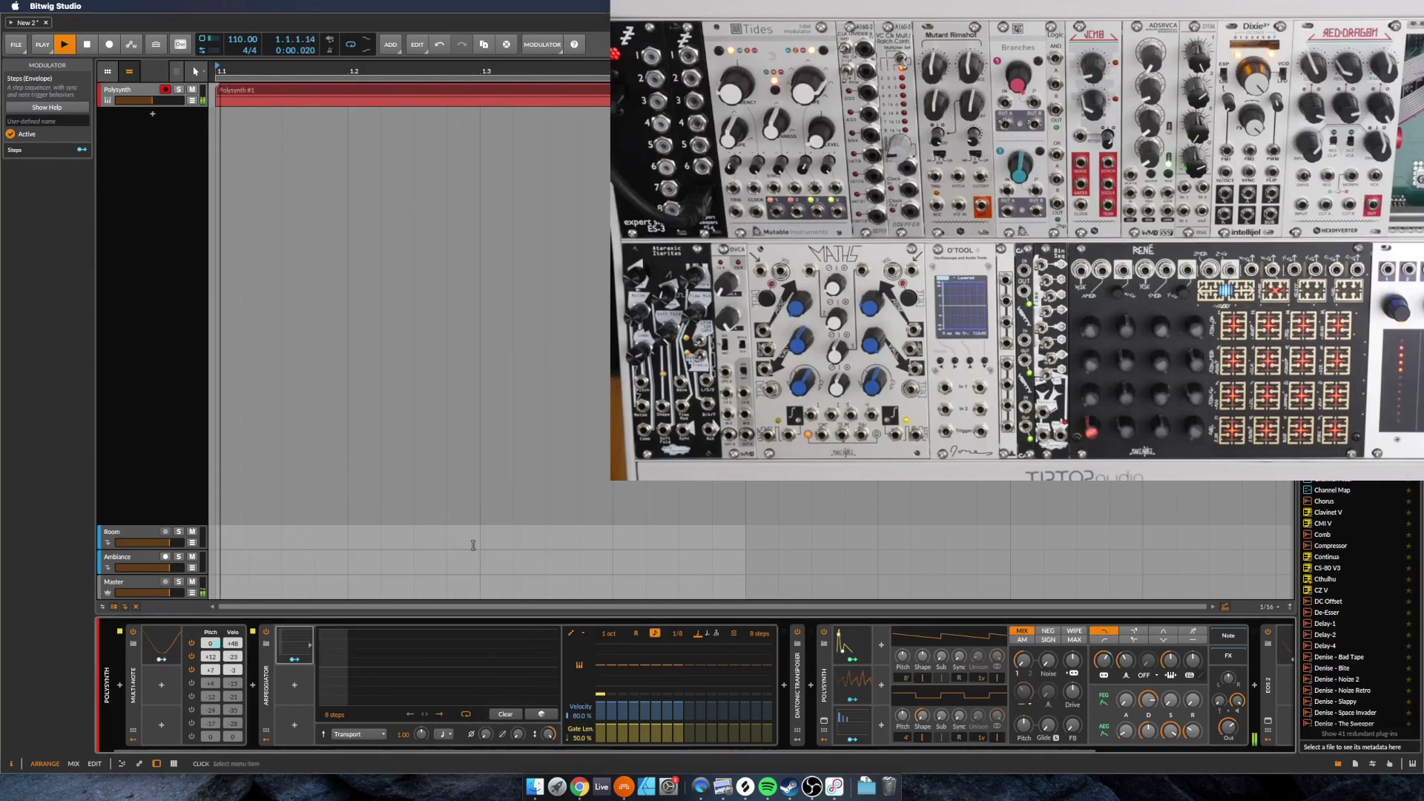
- Map the Steps modulator to the Arpeggiator Pattern by 16.00 and draw a short step sequence
click(294, 659)
drag(577, 634, 576, 526)
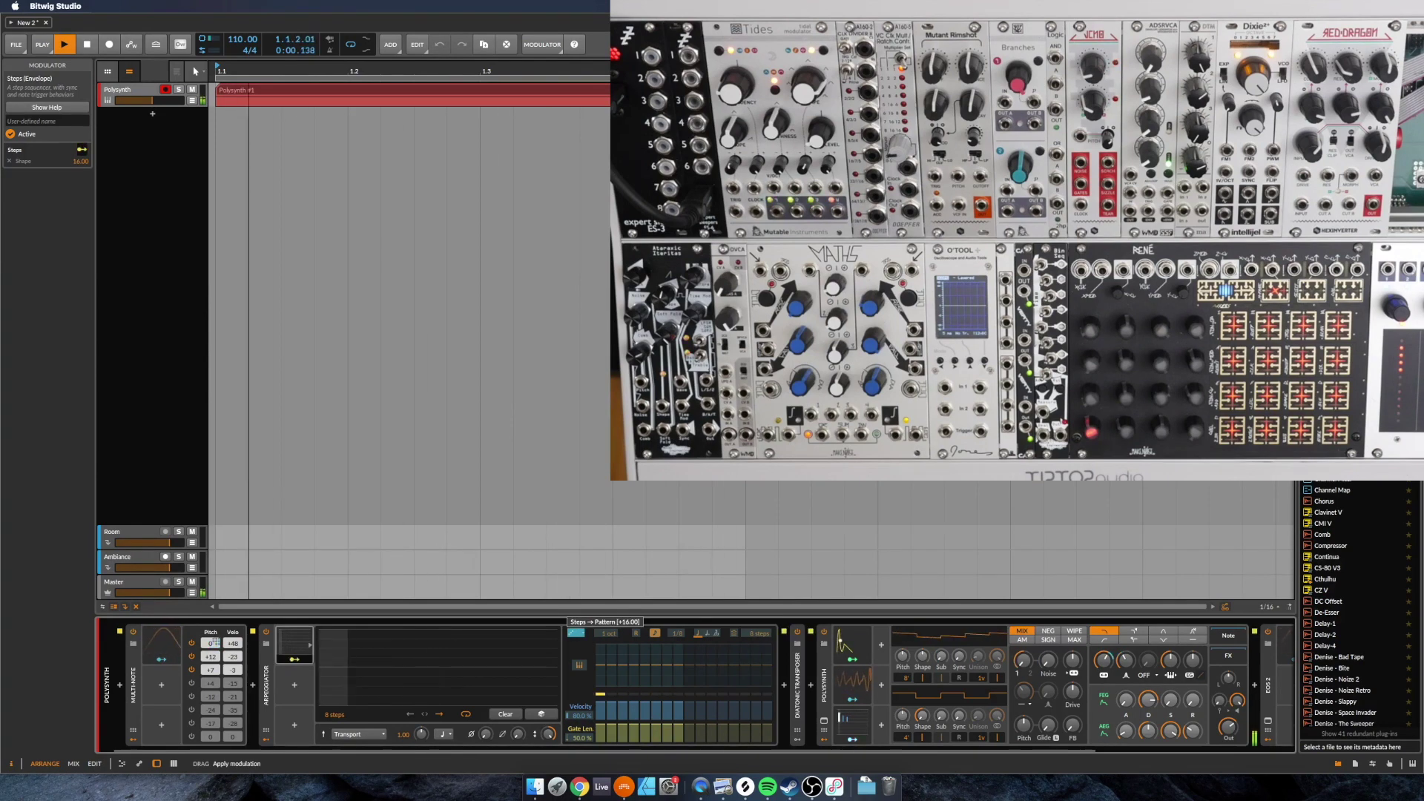
click(295, 659)
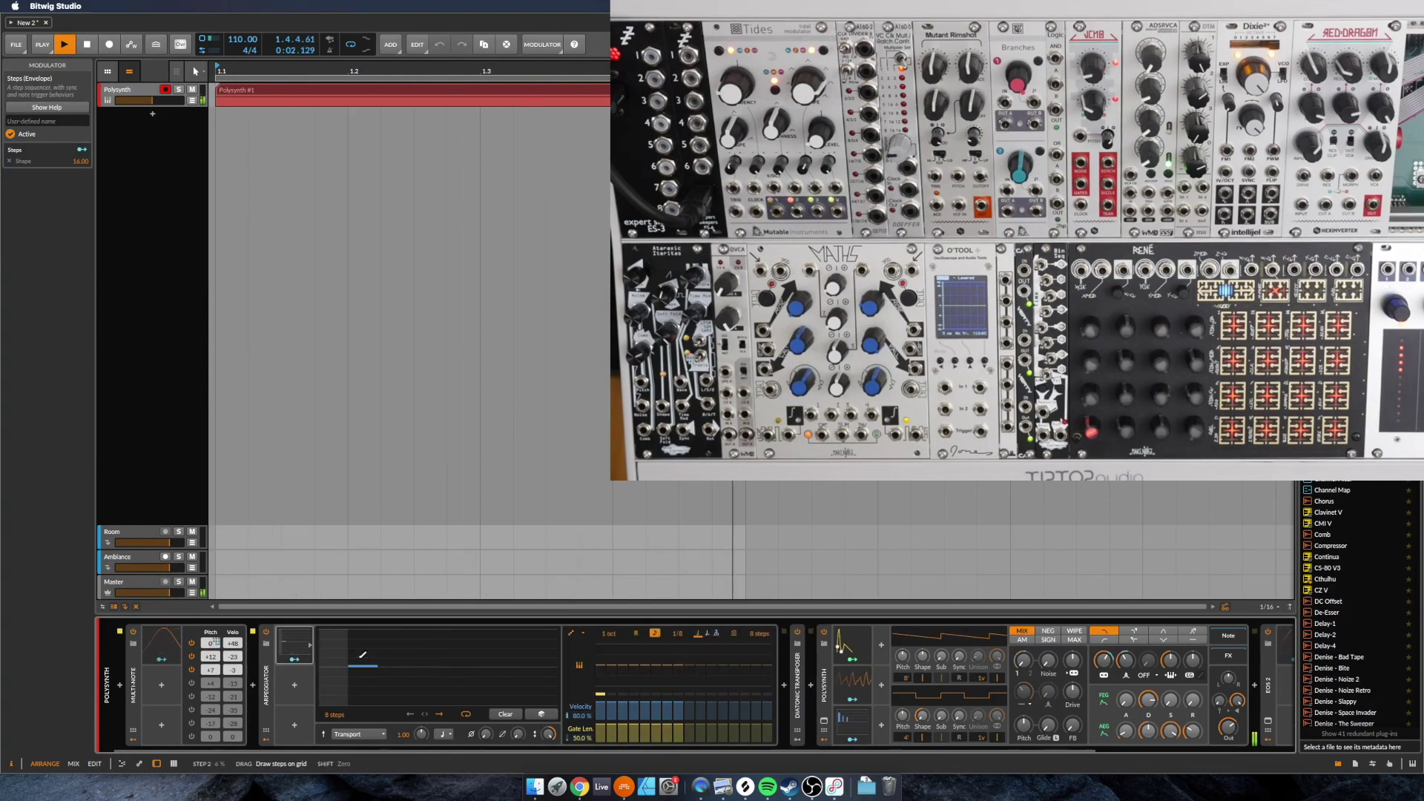
click(358, 646)
click(393, 677)
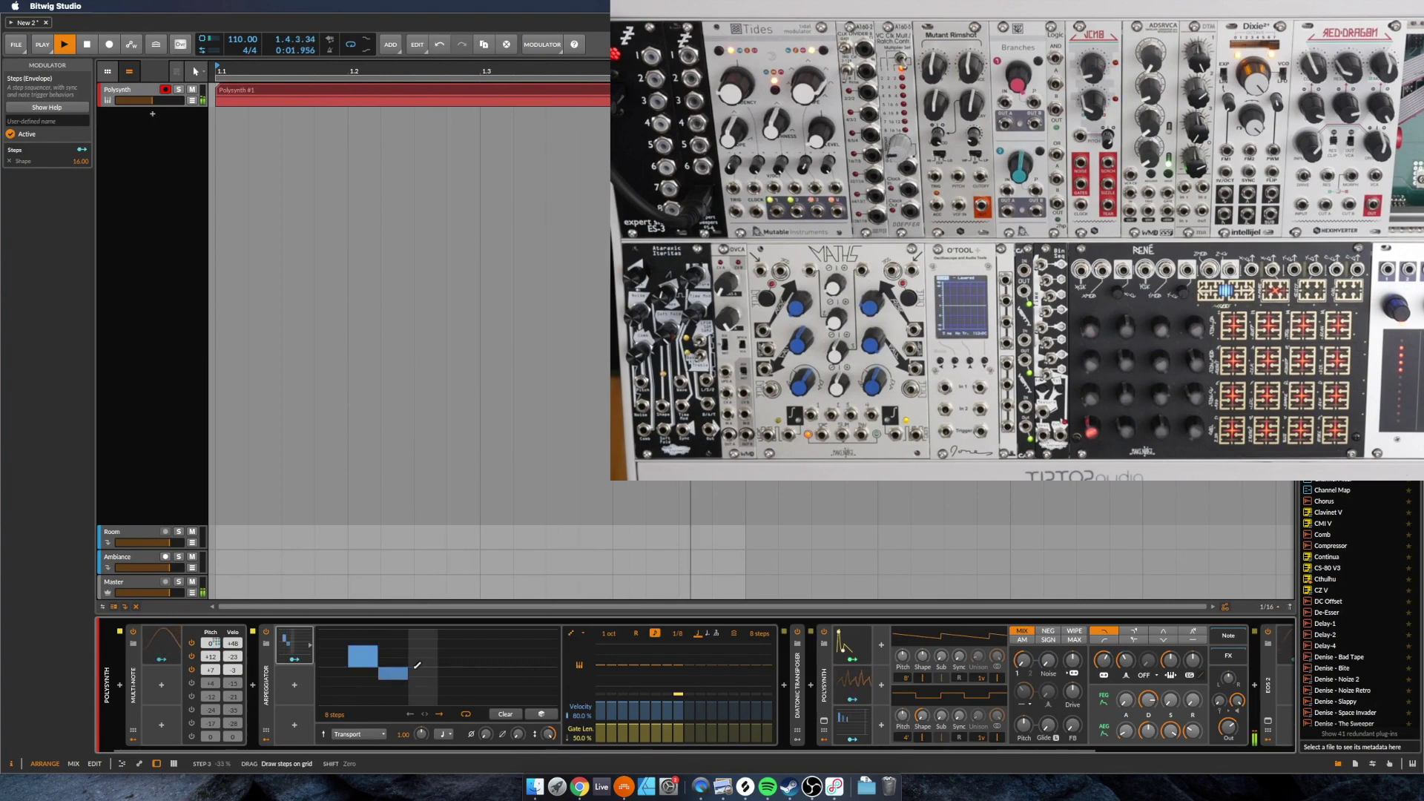
click(422, 659)
click(454, 676)
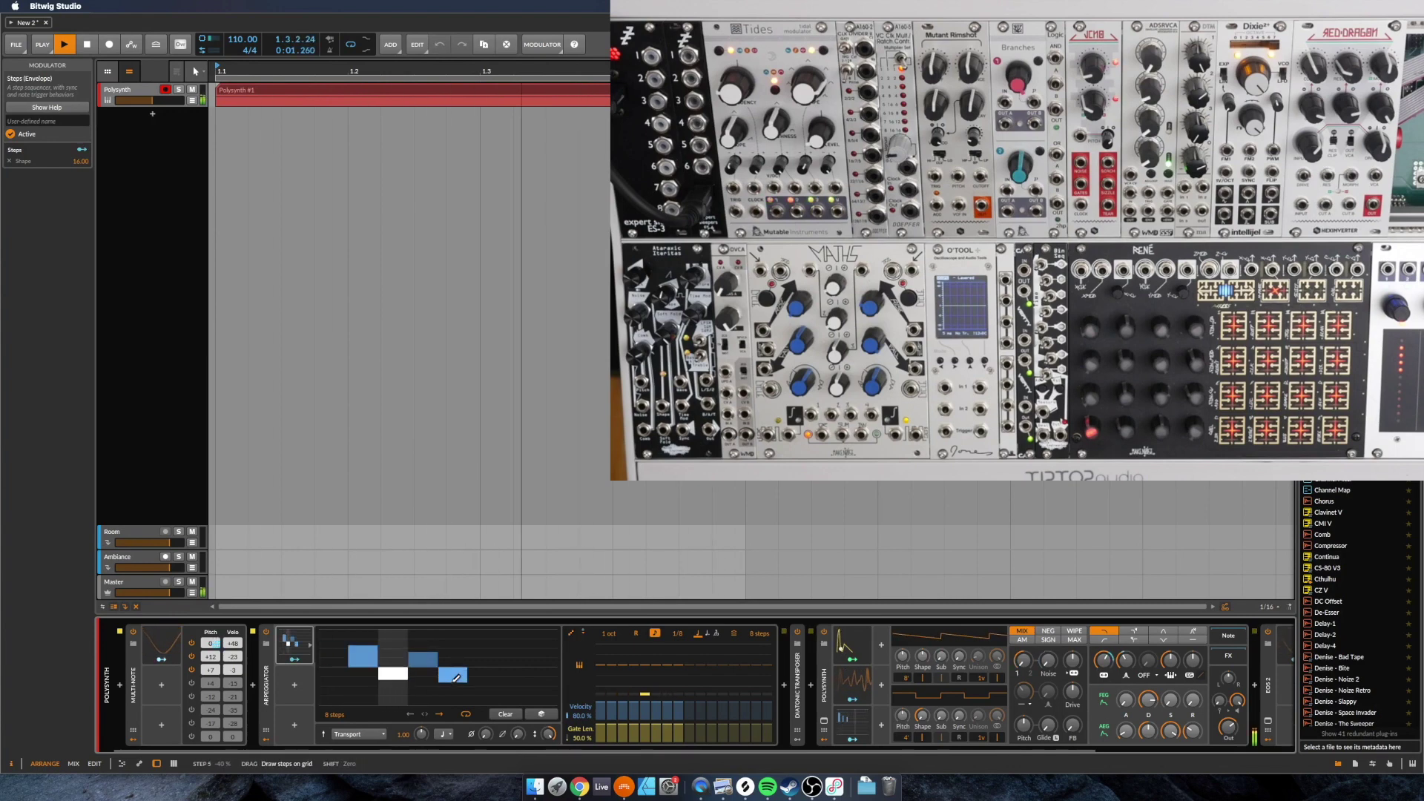
click(336, 665)
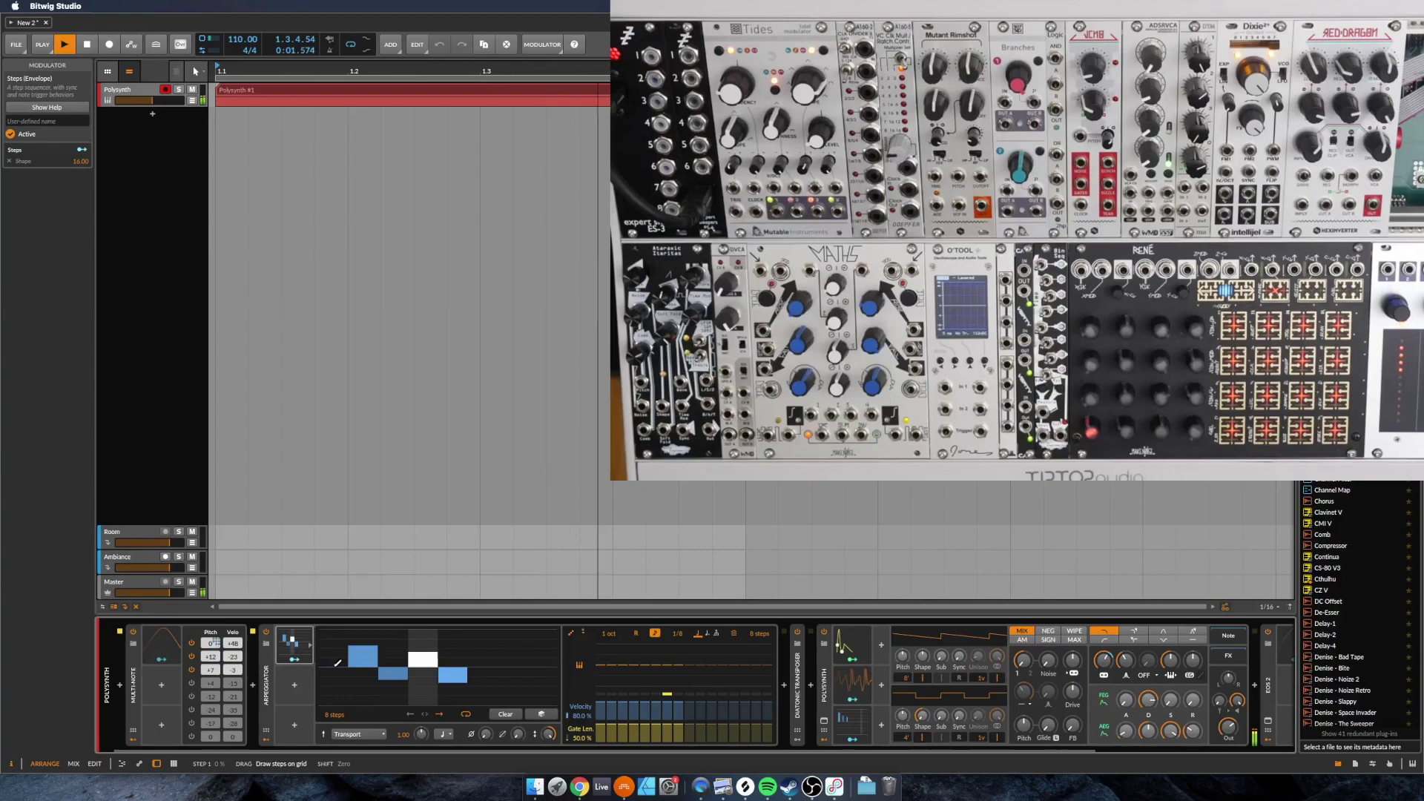
click(310, 646)
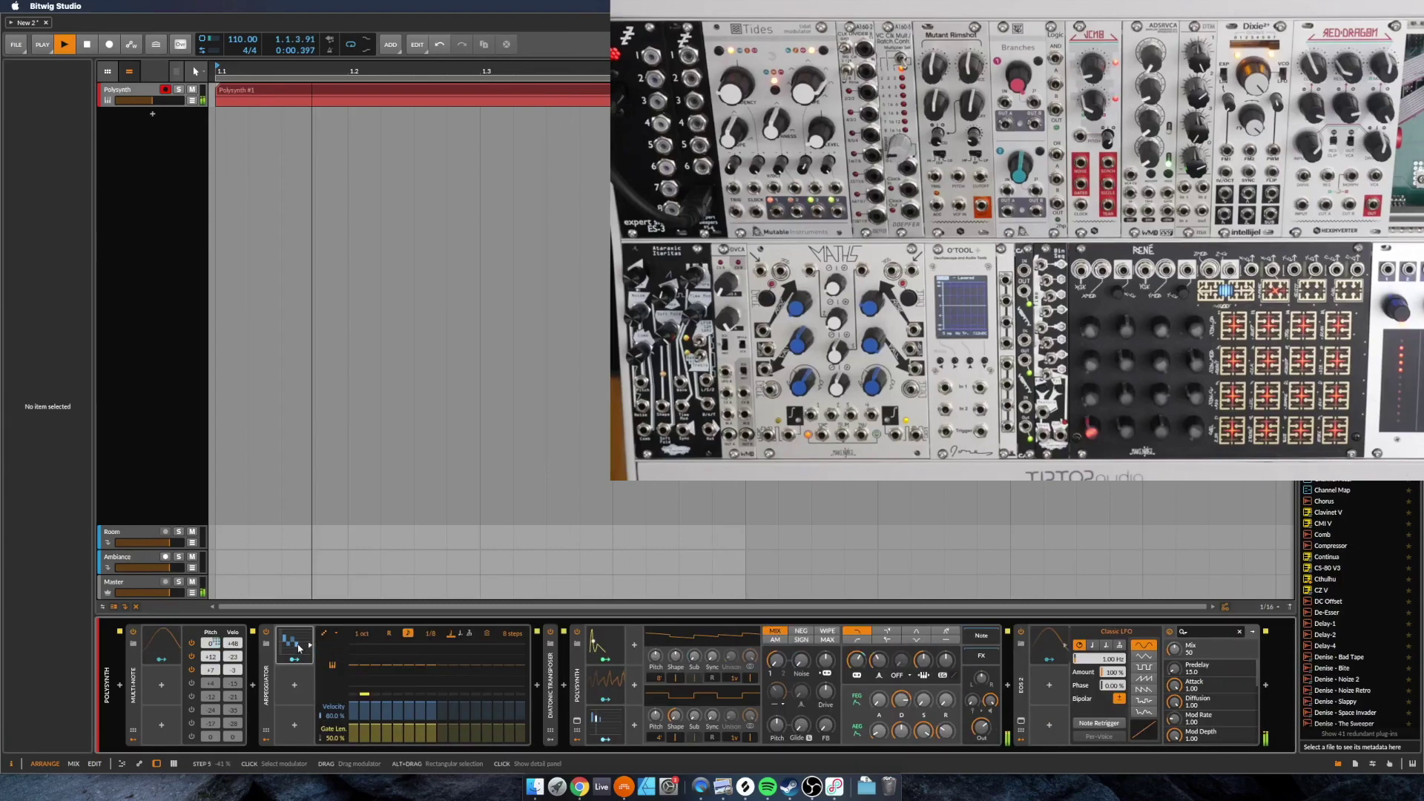
- Insert a Delay-2 device between Polysynth and EOS 2
click(1008, 686)
text(delay)
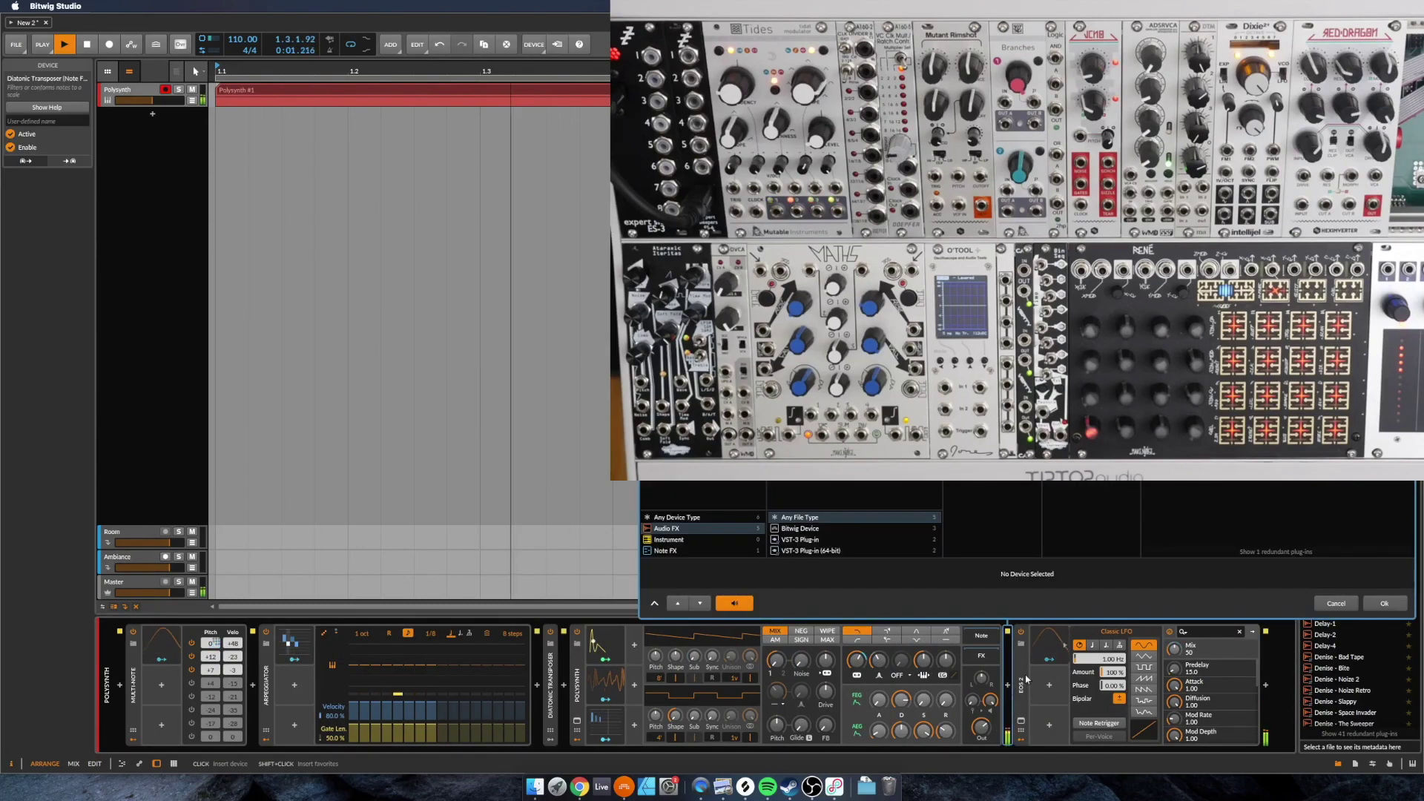
key(Down)
key(Down)
key(Return)
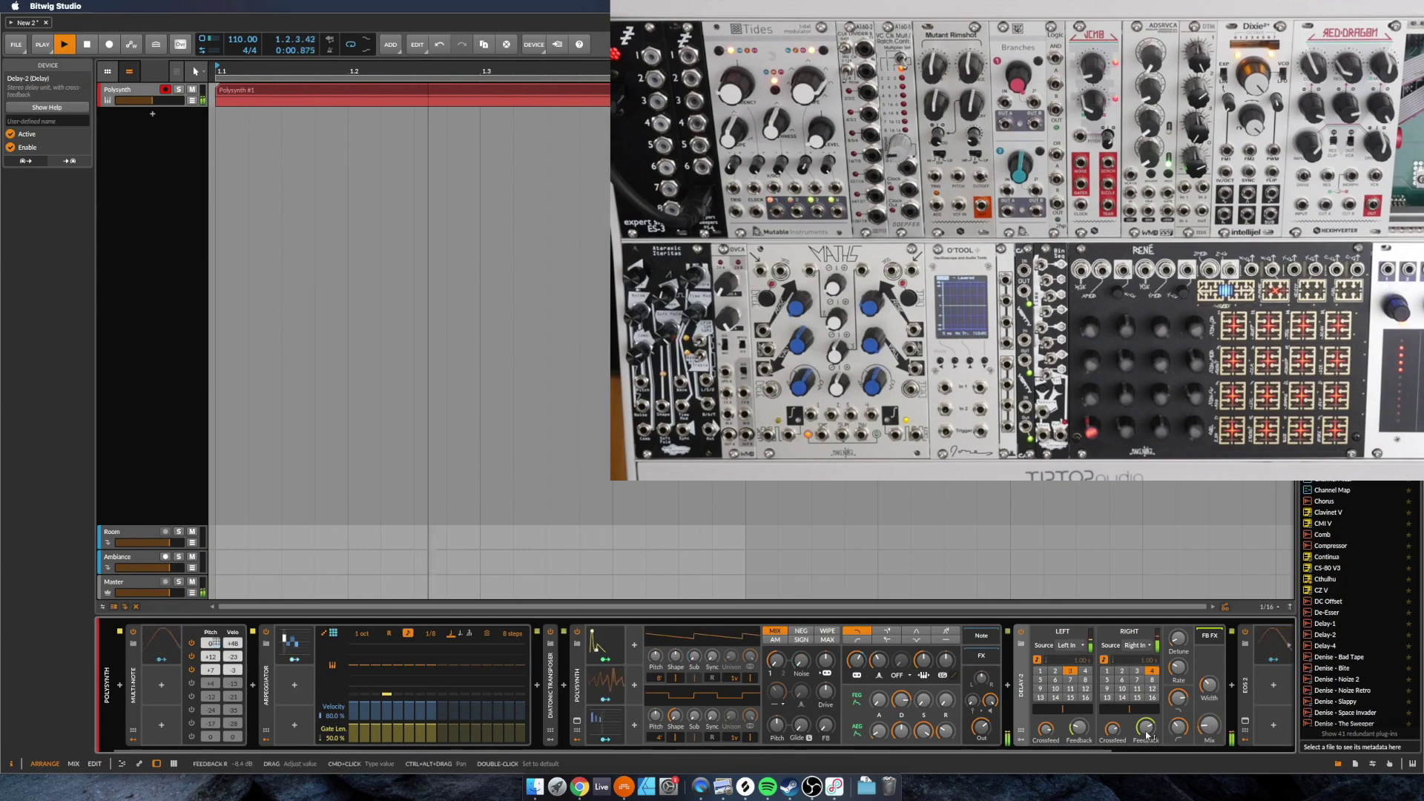
drag(1074, 751, 1261, 750)
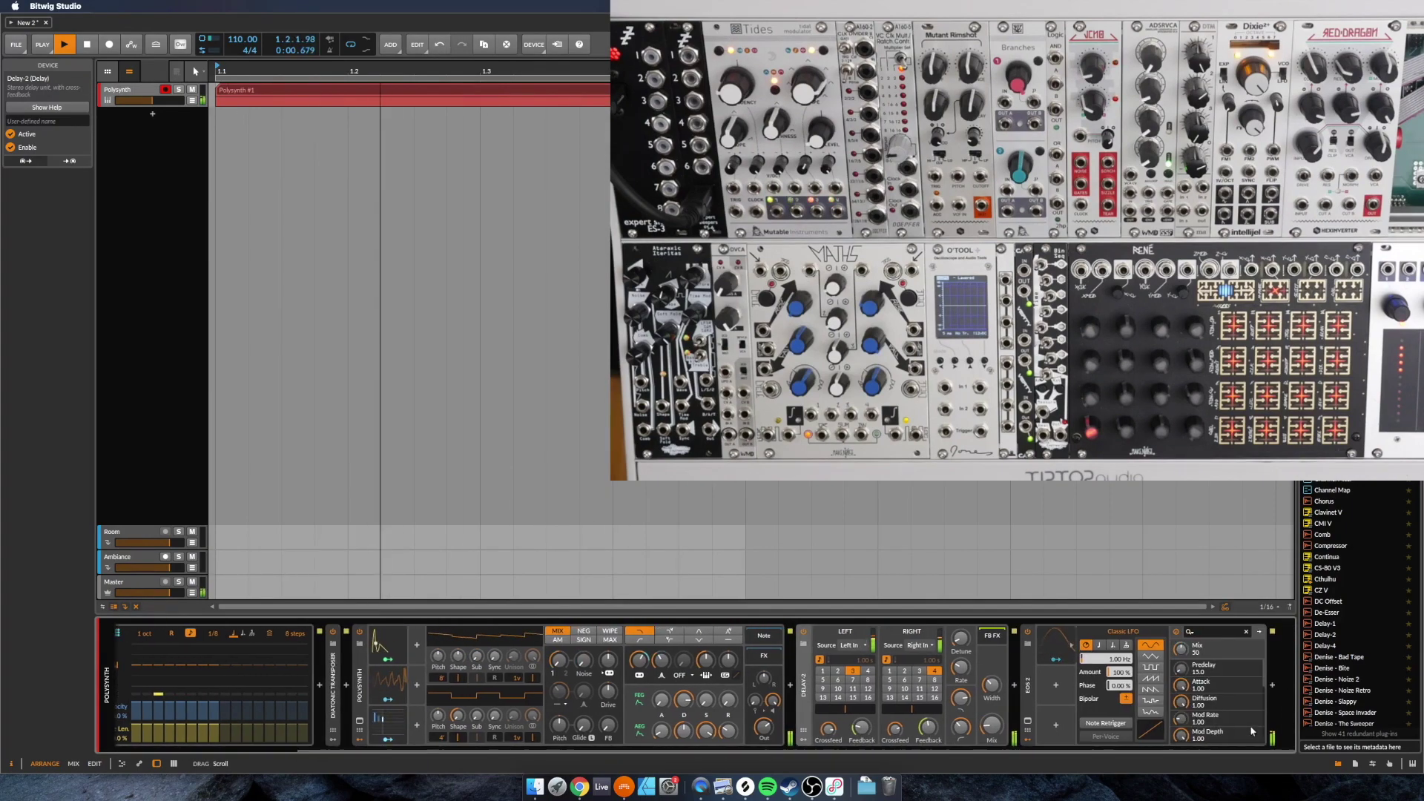
- Map the Classic LFO to EOS 2's Mix knob
click(1057, 658)
drag(1181, 649, 1181, 627)
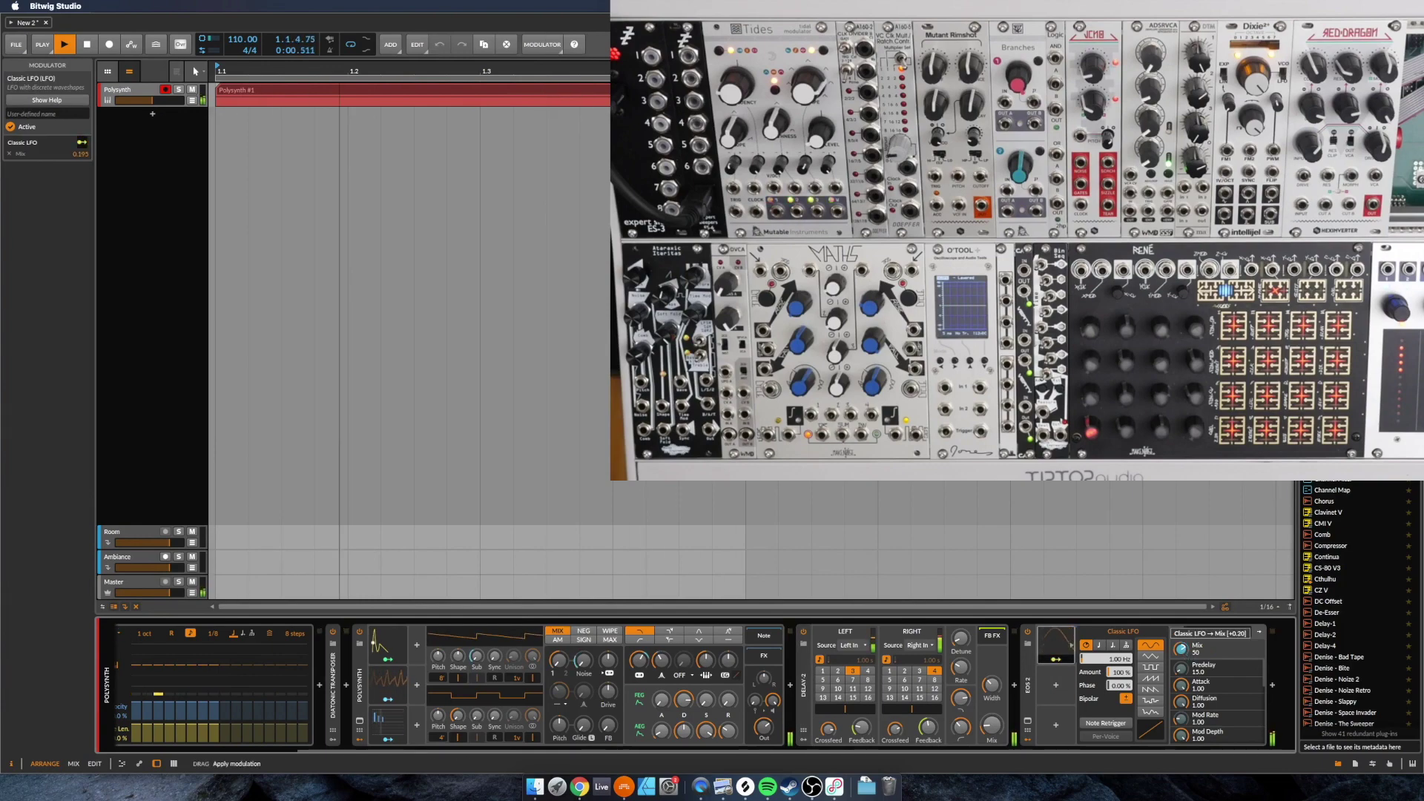
click(1027, 682)
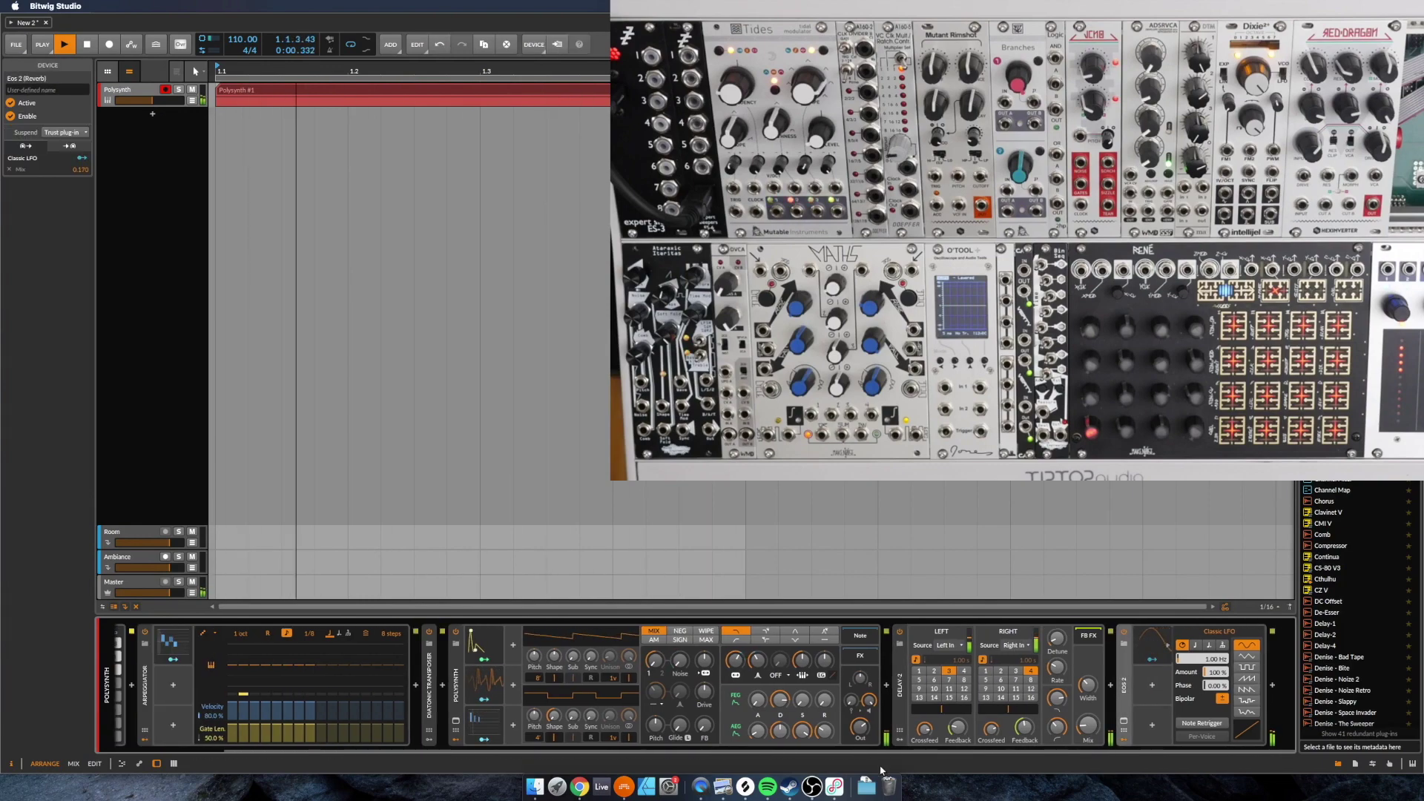
drag(804, 751, 692, 753)
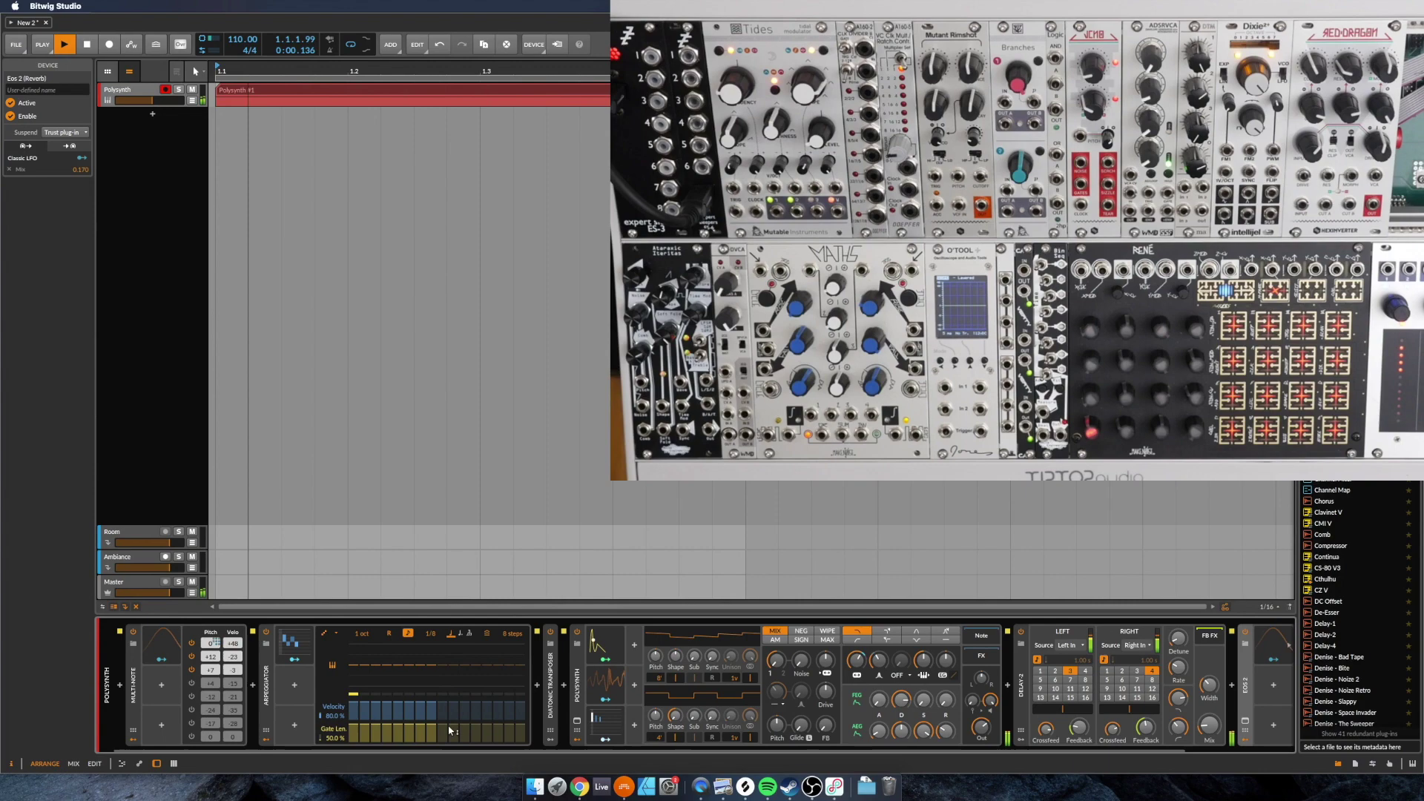
key(space)
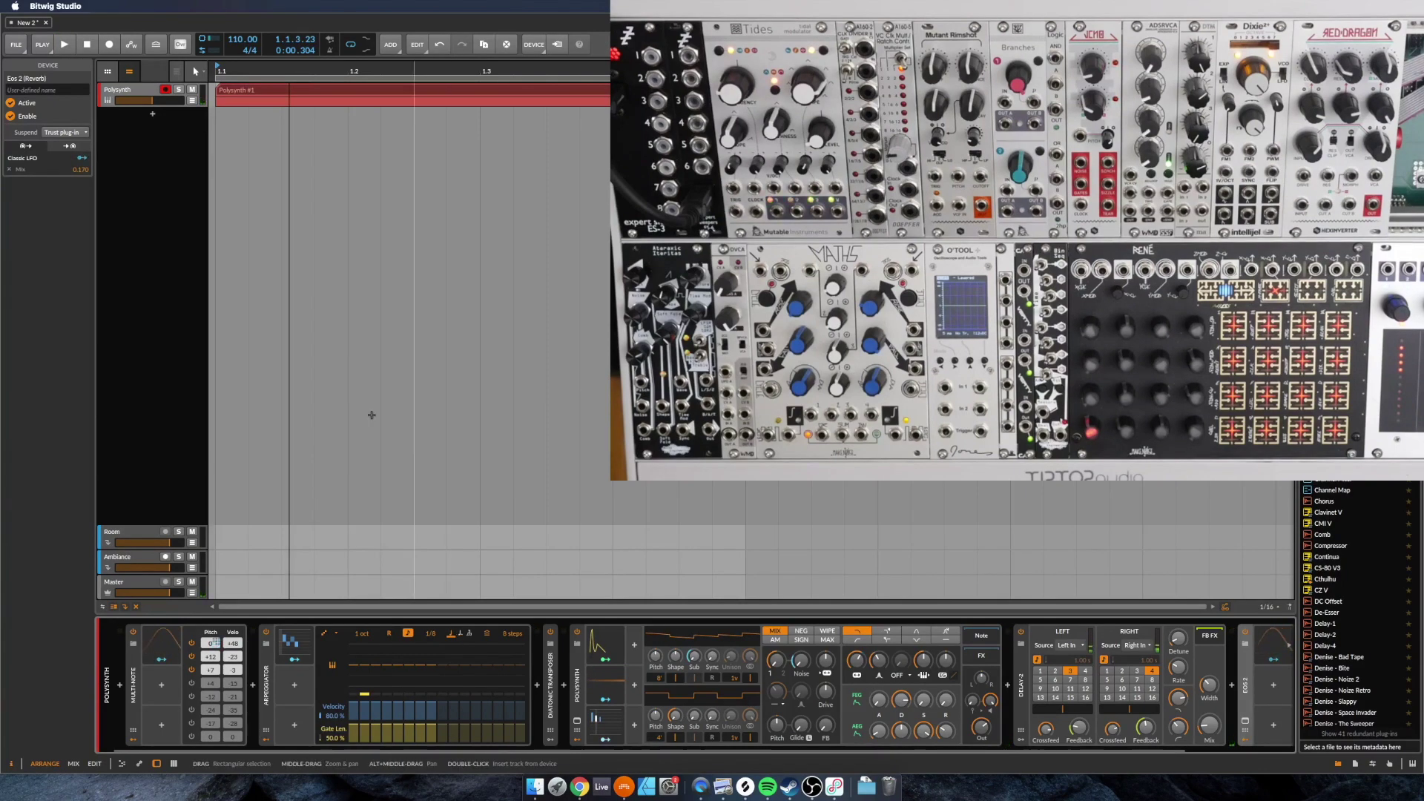
double_click(320, 91)
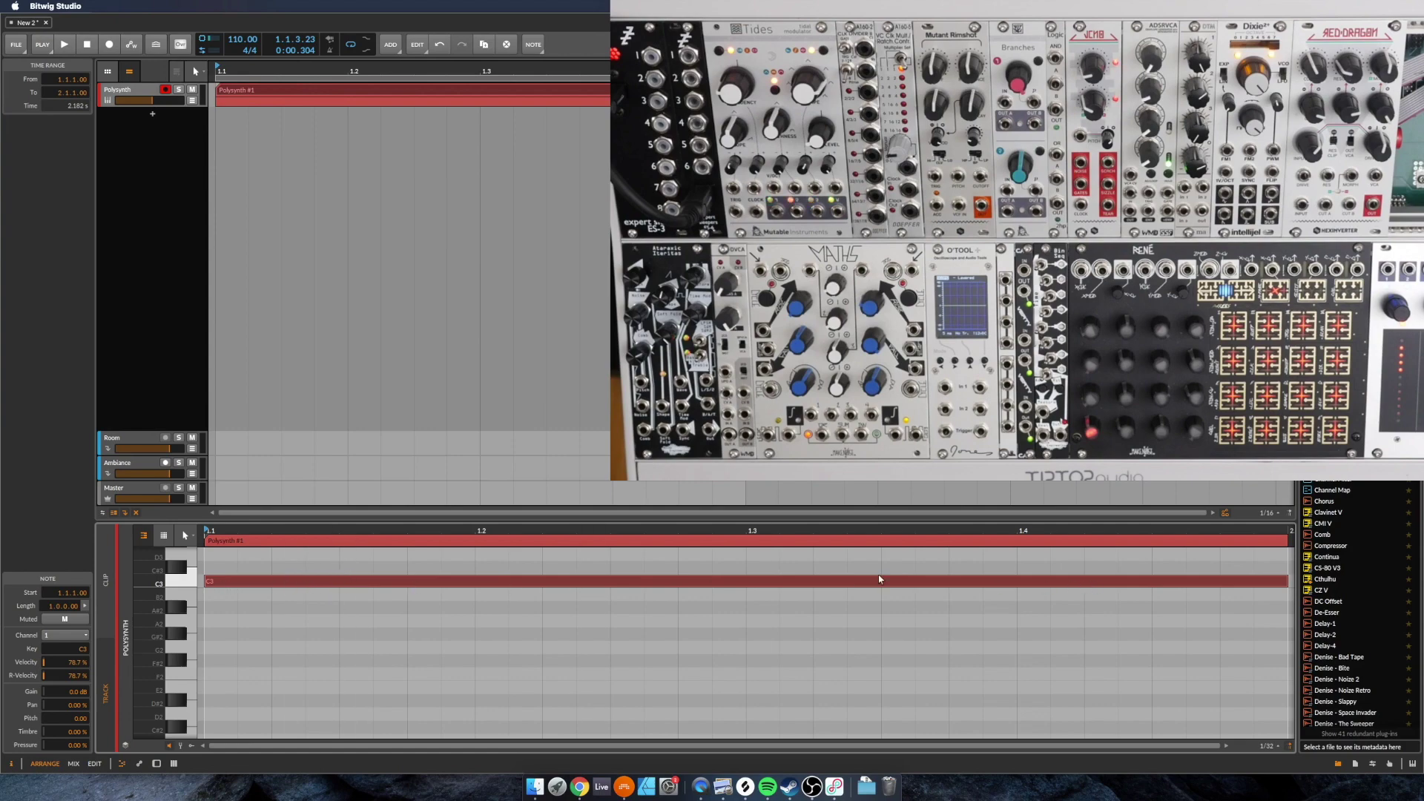
key(d)
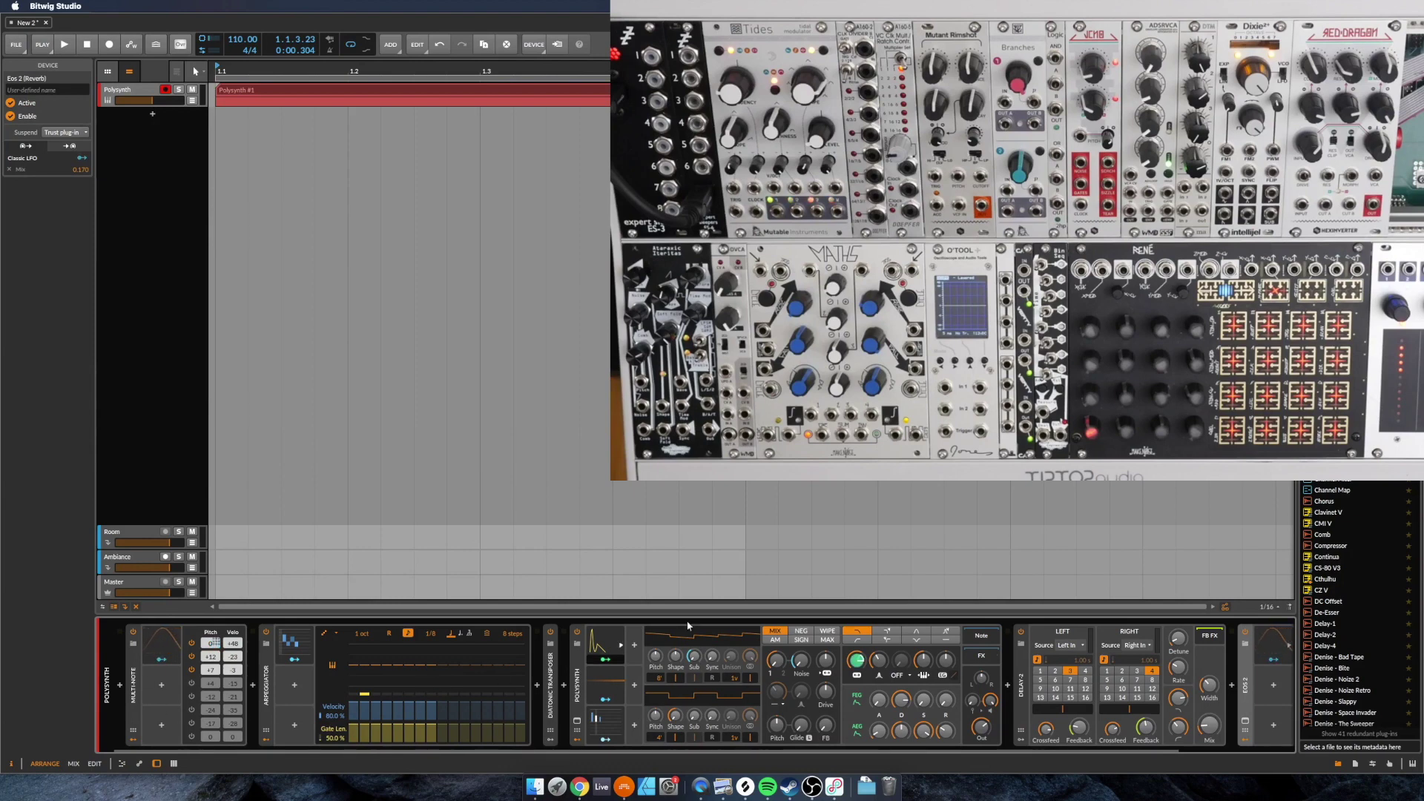
key(space)
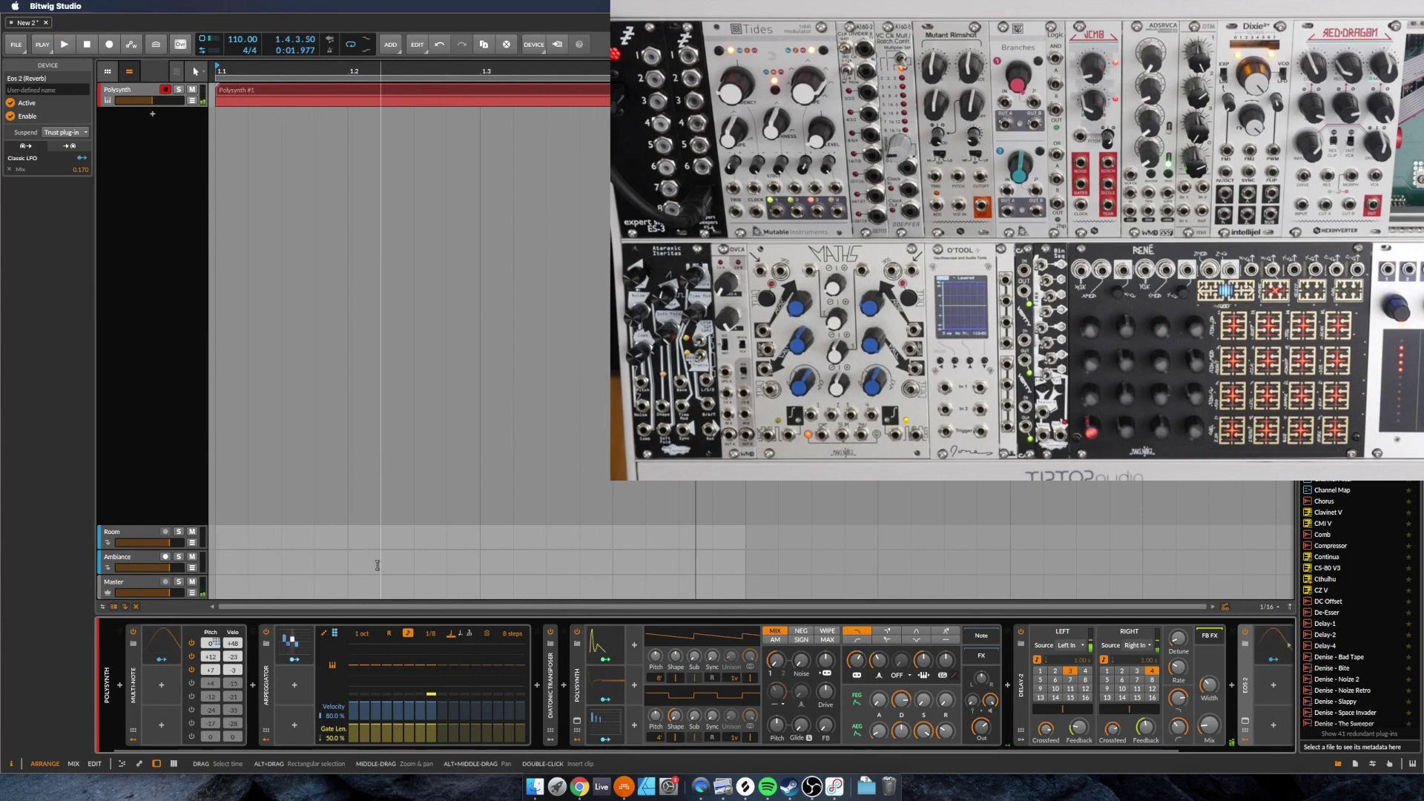
- Stop playback and clear the selection by clicking empty arranger space
key(space)
click(217, 501)
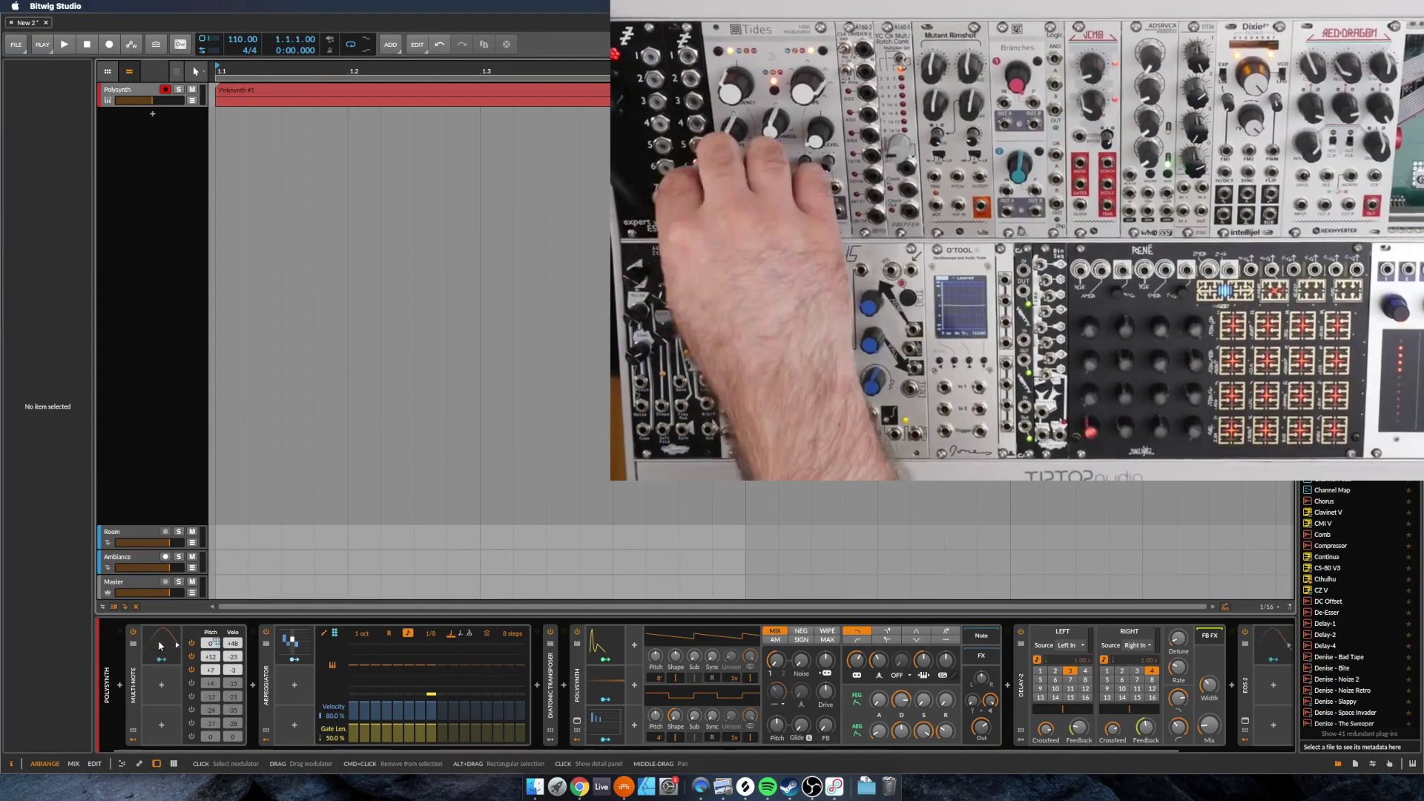
- Delete Multi-Note's Classic LFO and add an HW CV In modulator on input ES 6
click(159, 646)
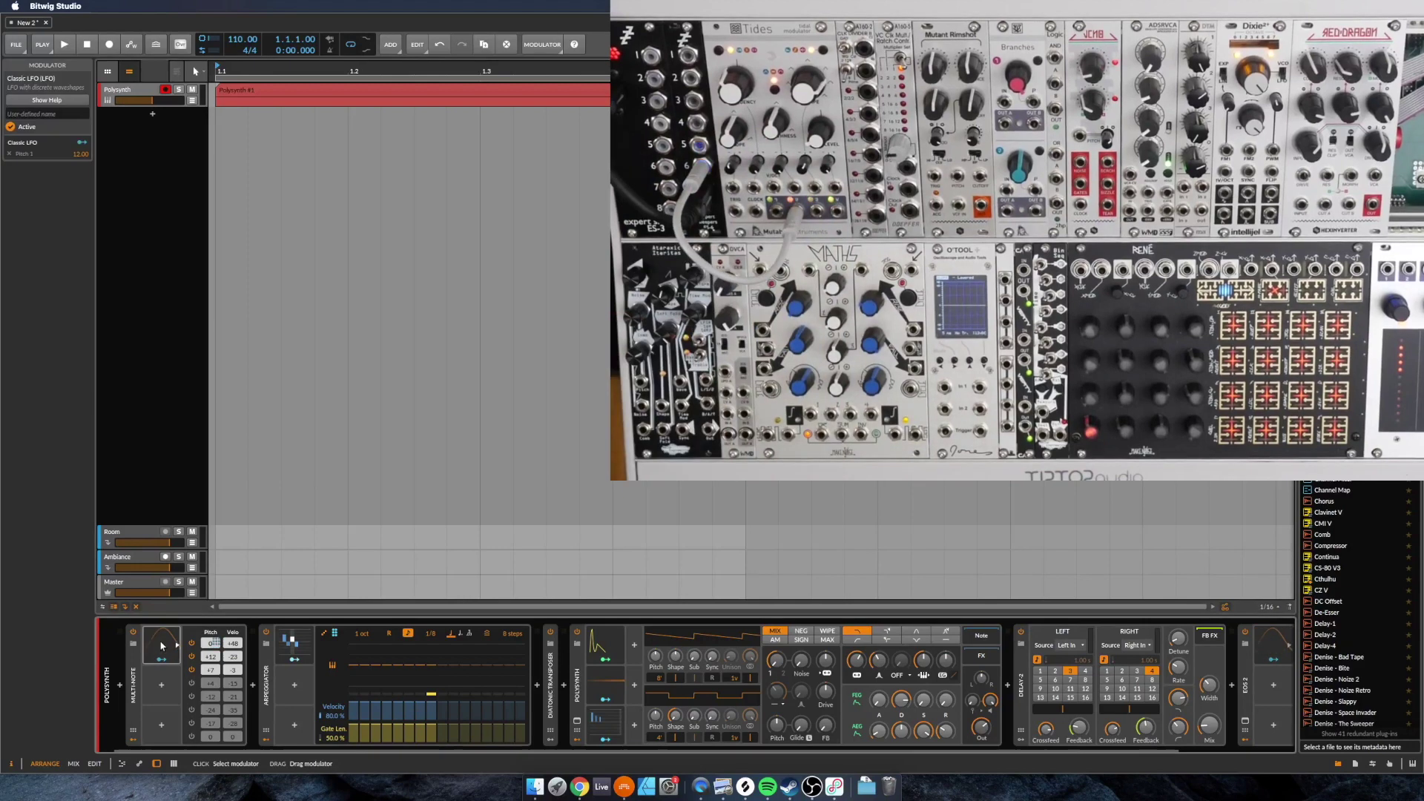
key(Delete)
click(151, 644)
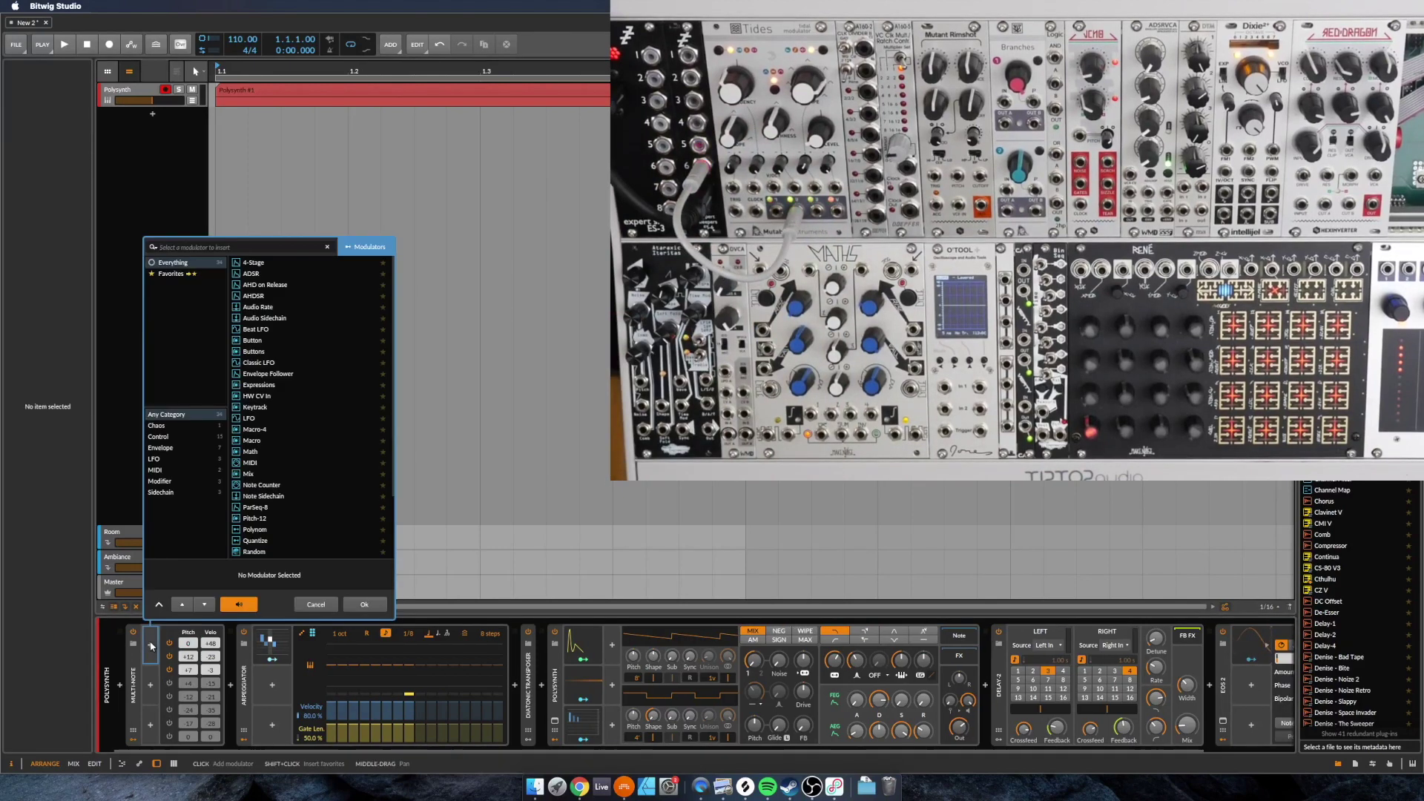
text(hw)
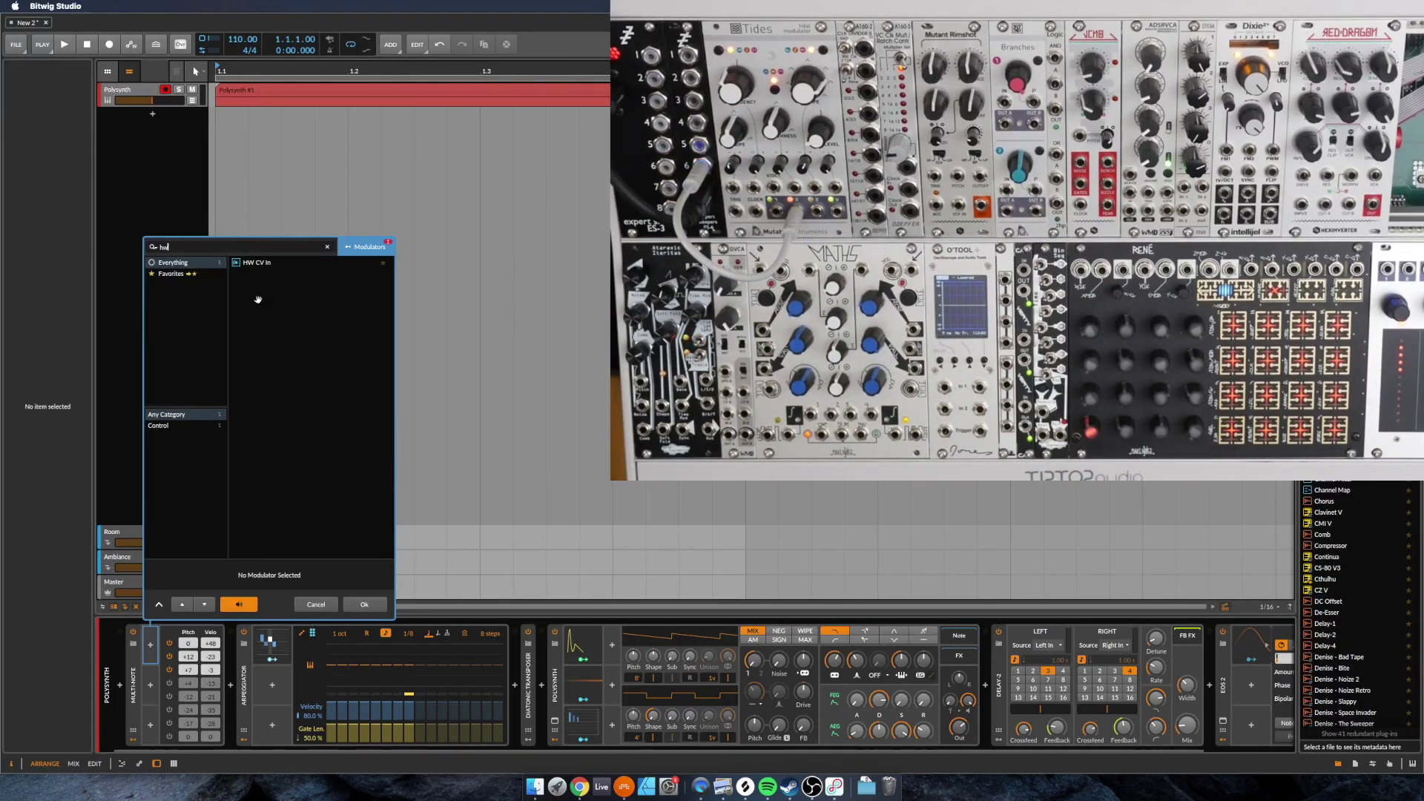
double_click(253, 263)
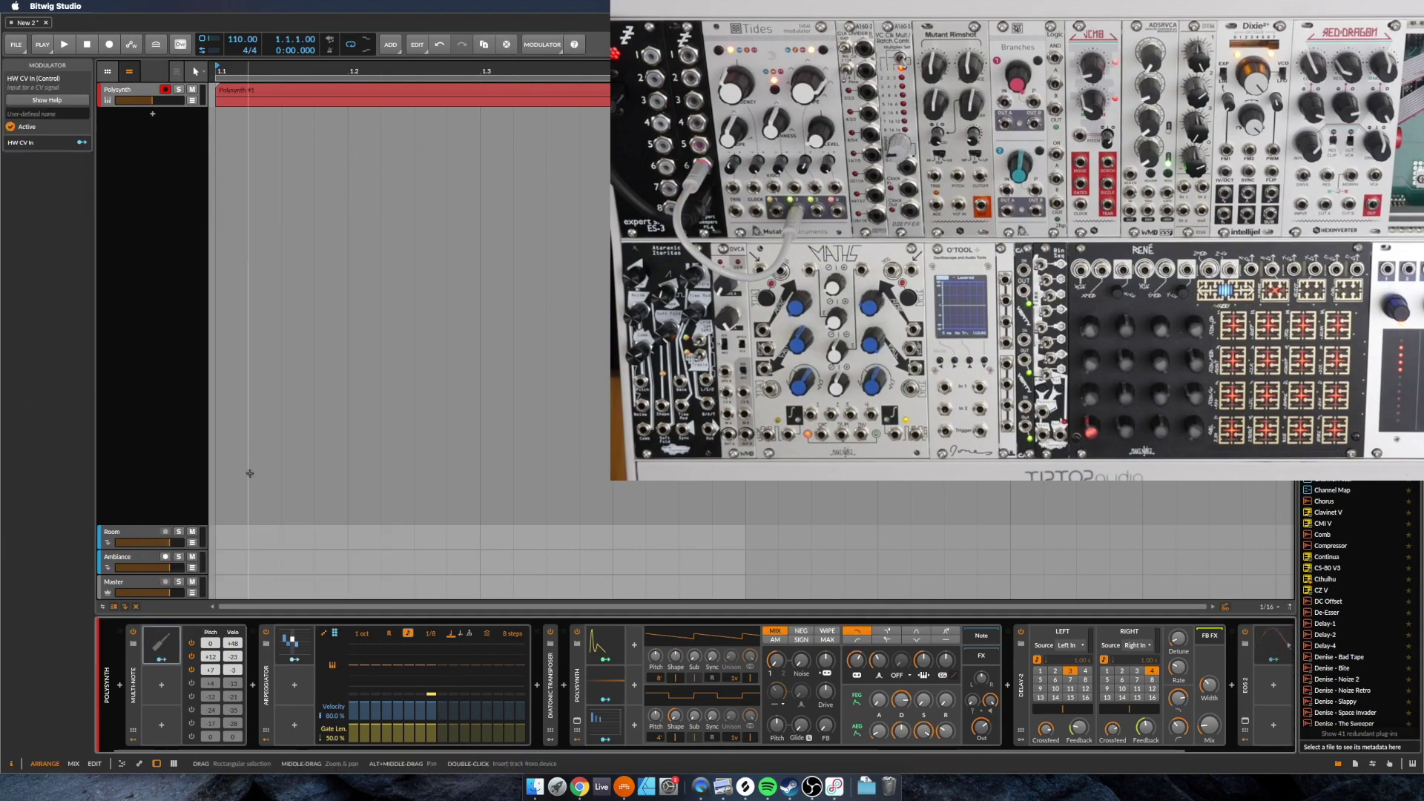
click(235, 644)
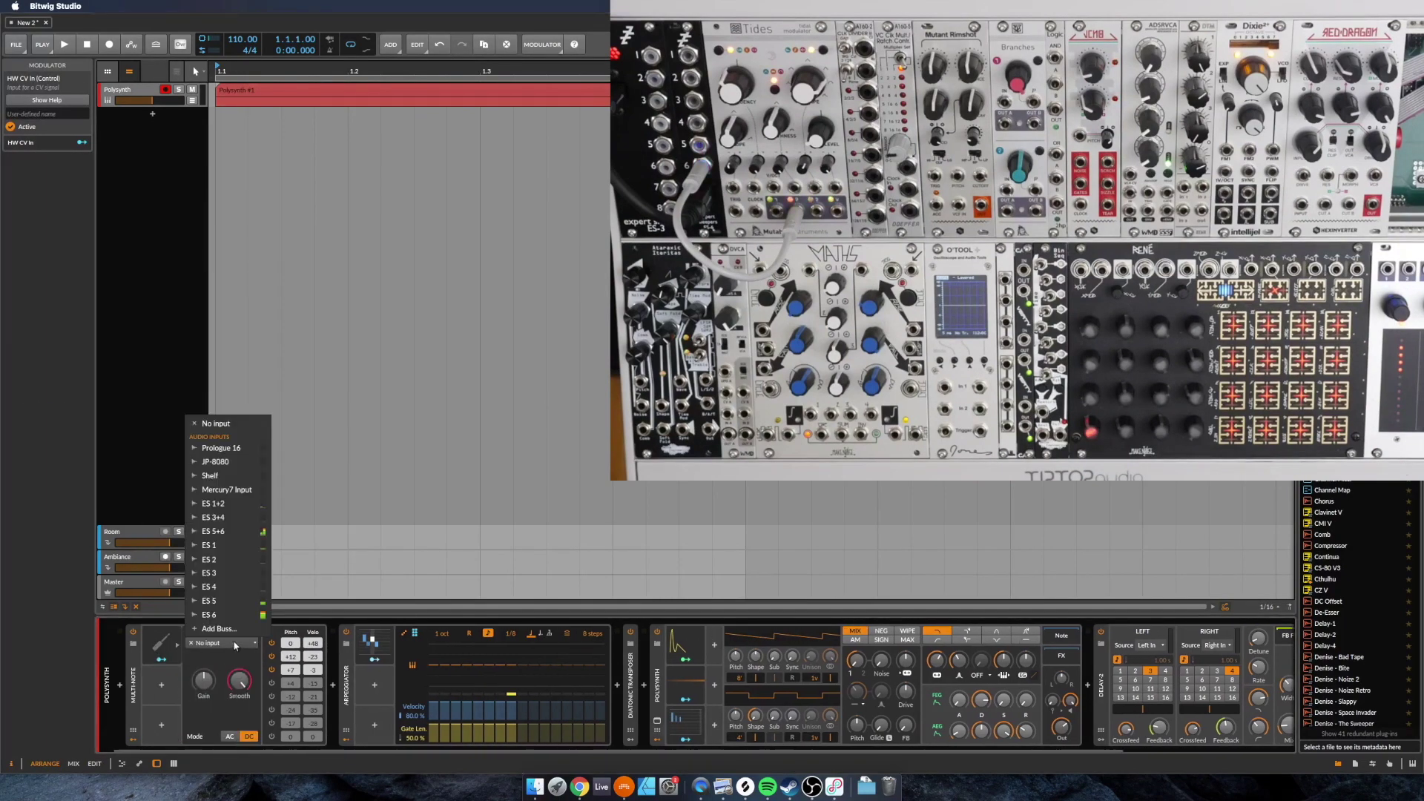
click(211, 615)
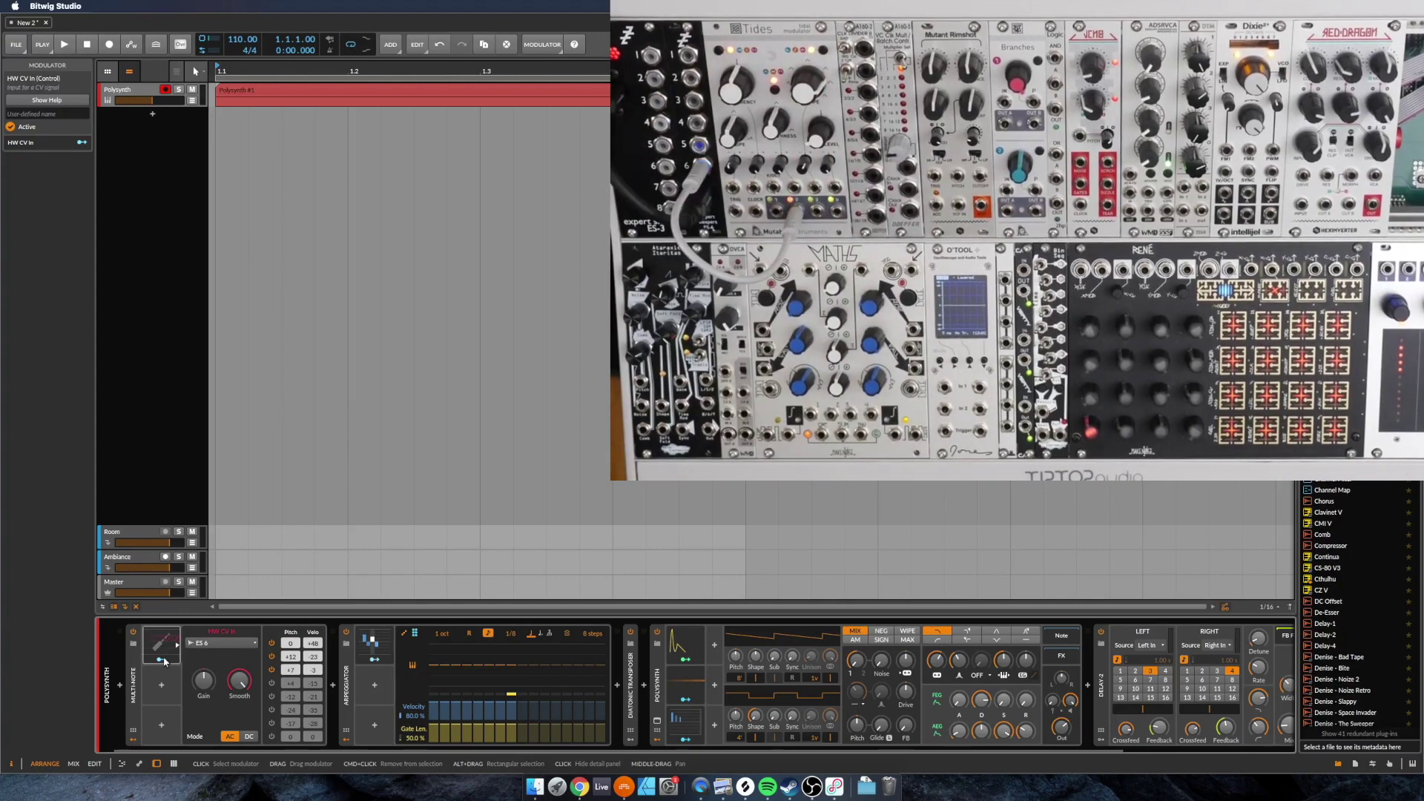
- Map HW CV In onto Multi-Note's Note 1 pitch by 12.00 and start playback
click(162, 659)
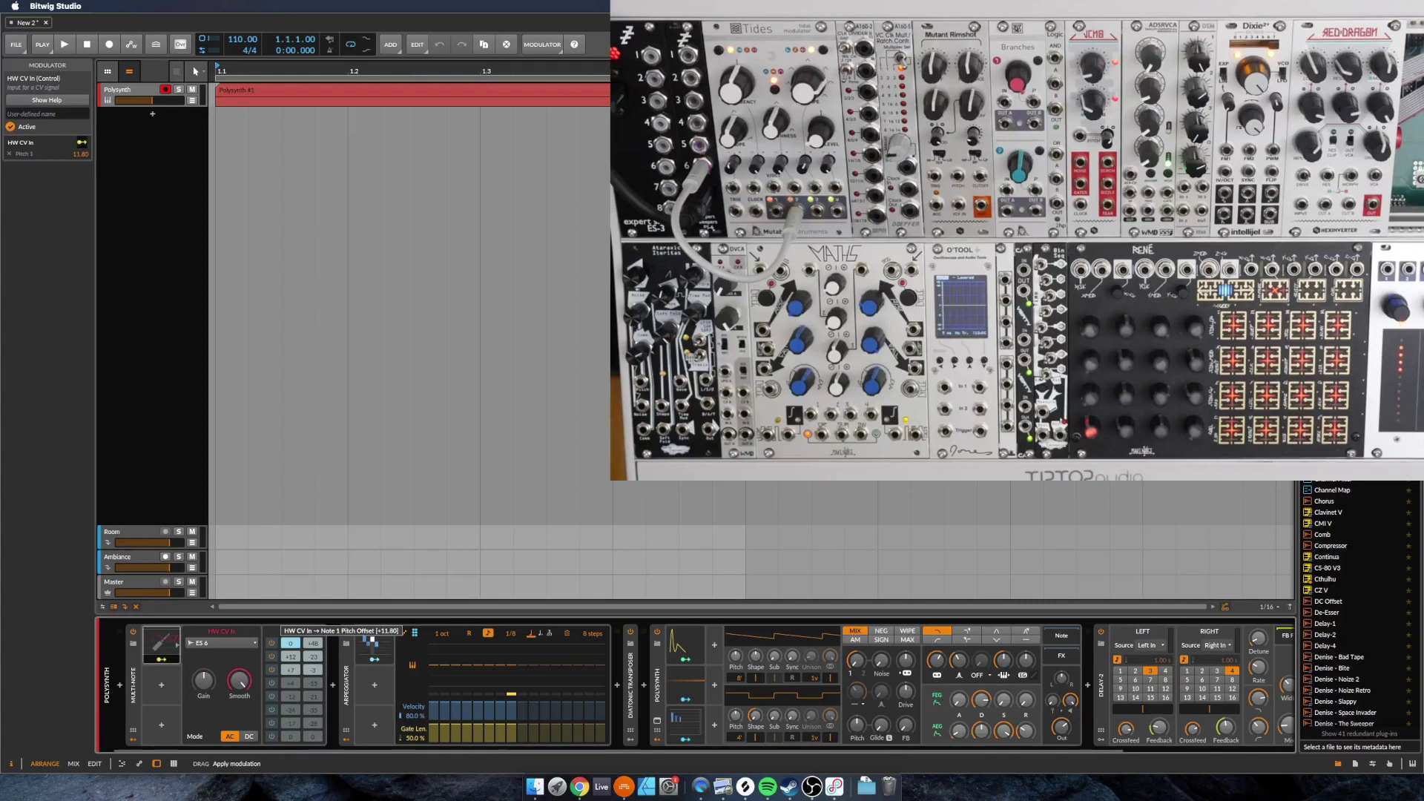
click(164, 660)
key(space)
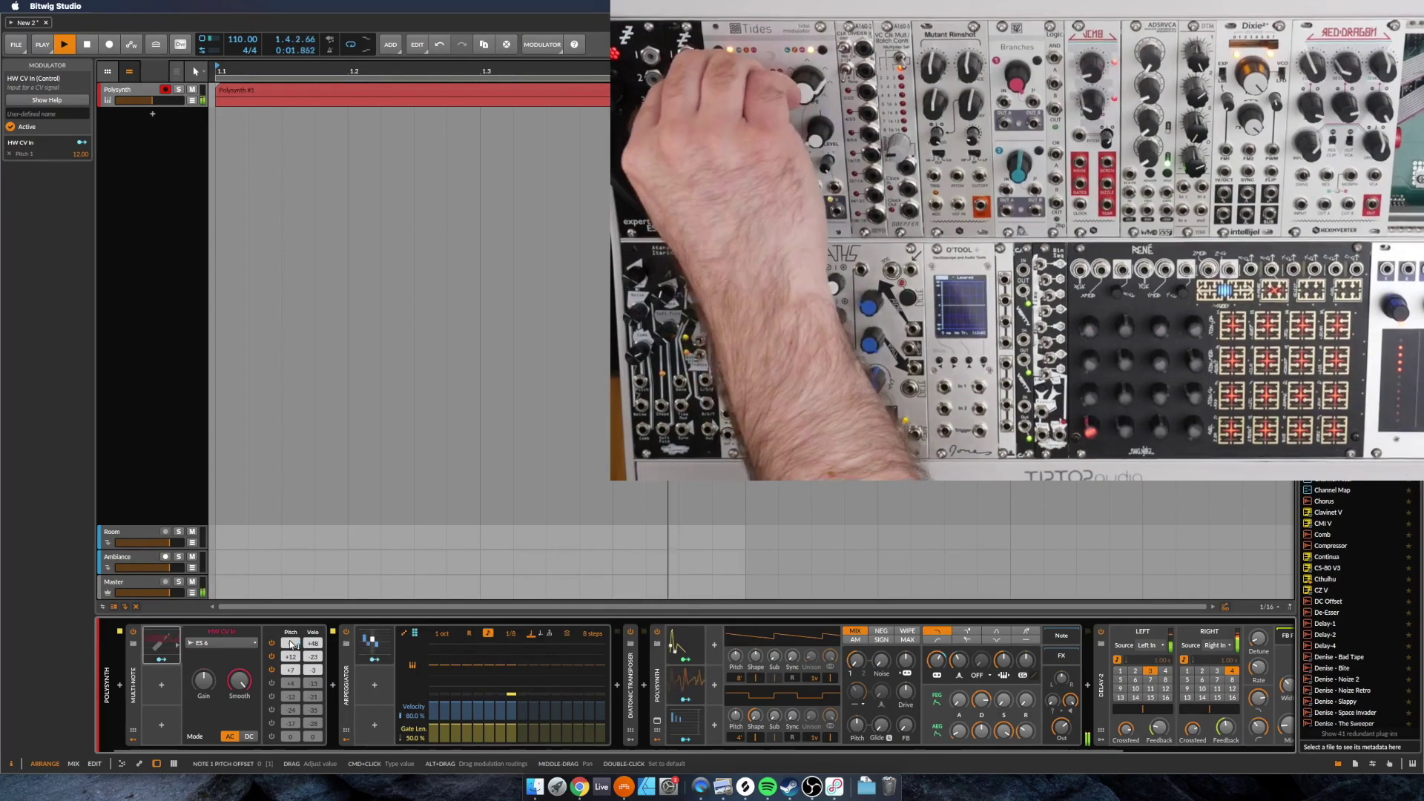
- Add an HW CV In modulator to Polysynth on input ES 6, AC mode, with raised gain
click(686, 683)
click(688, 647)
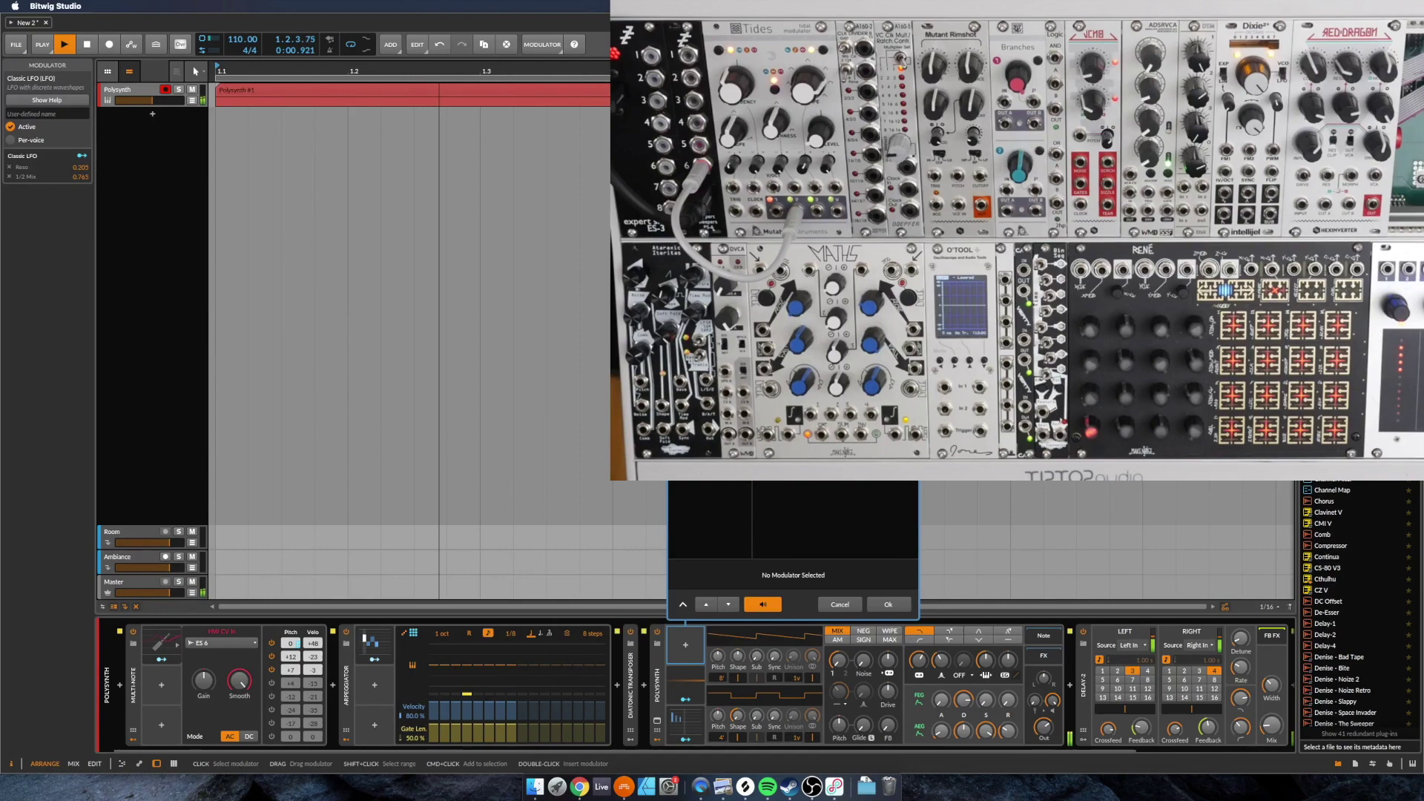
double_click(786, 356)
click(682, 644)
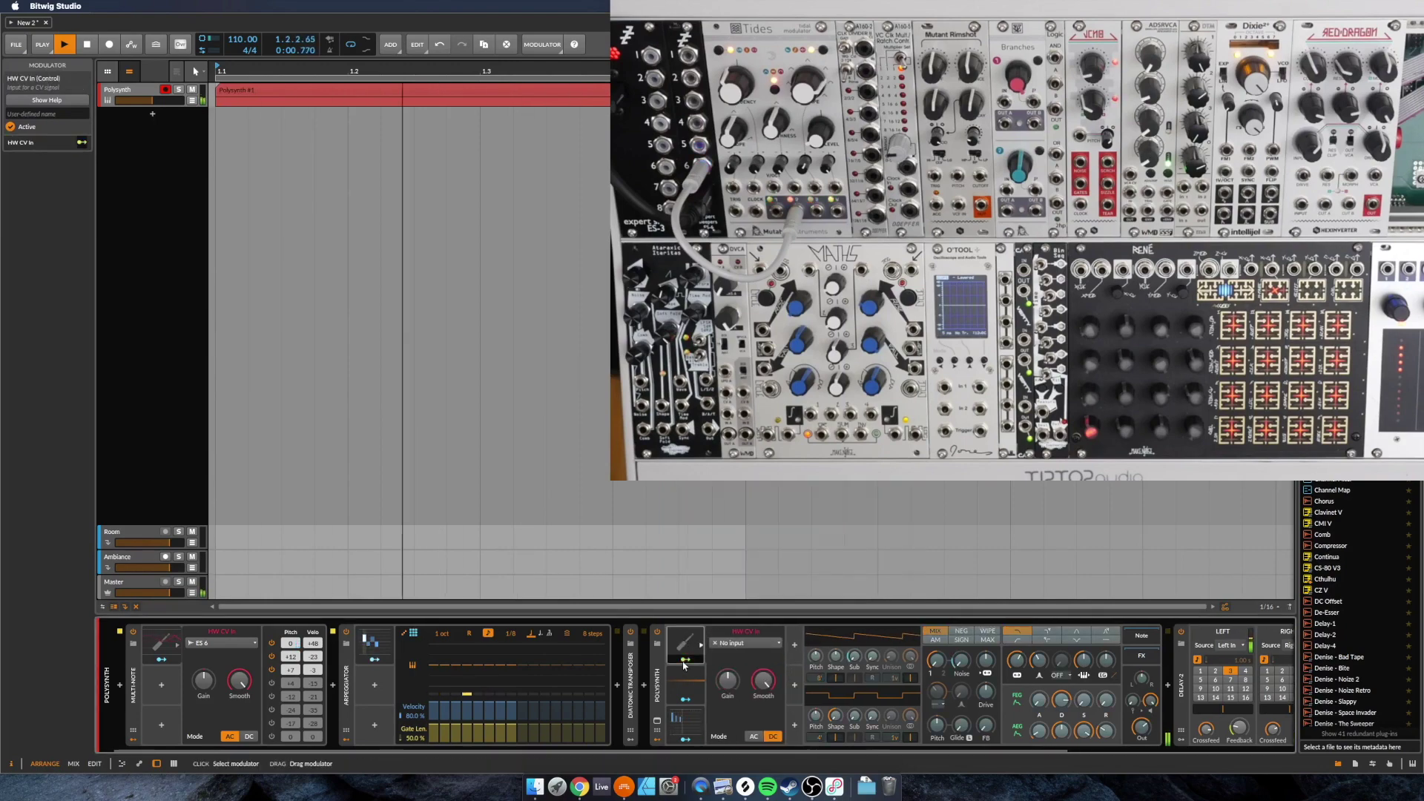
drag(1017, 661, 1017, 652)
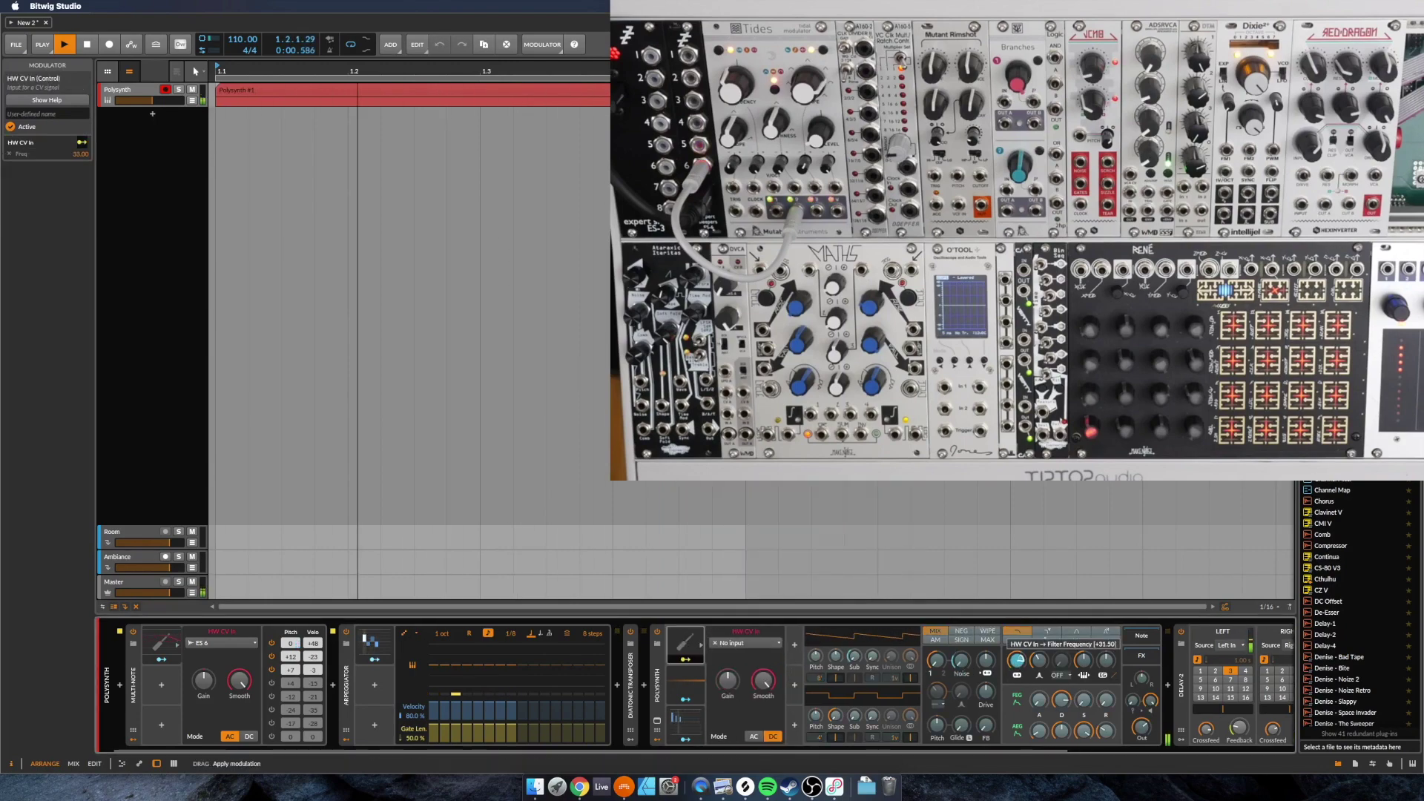
click(745, 643)
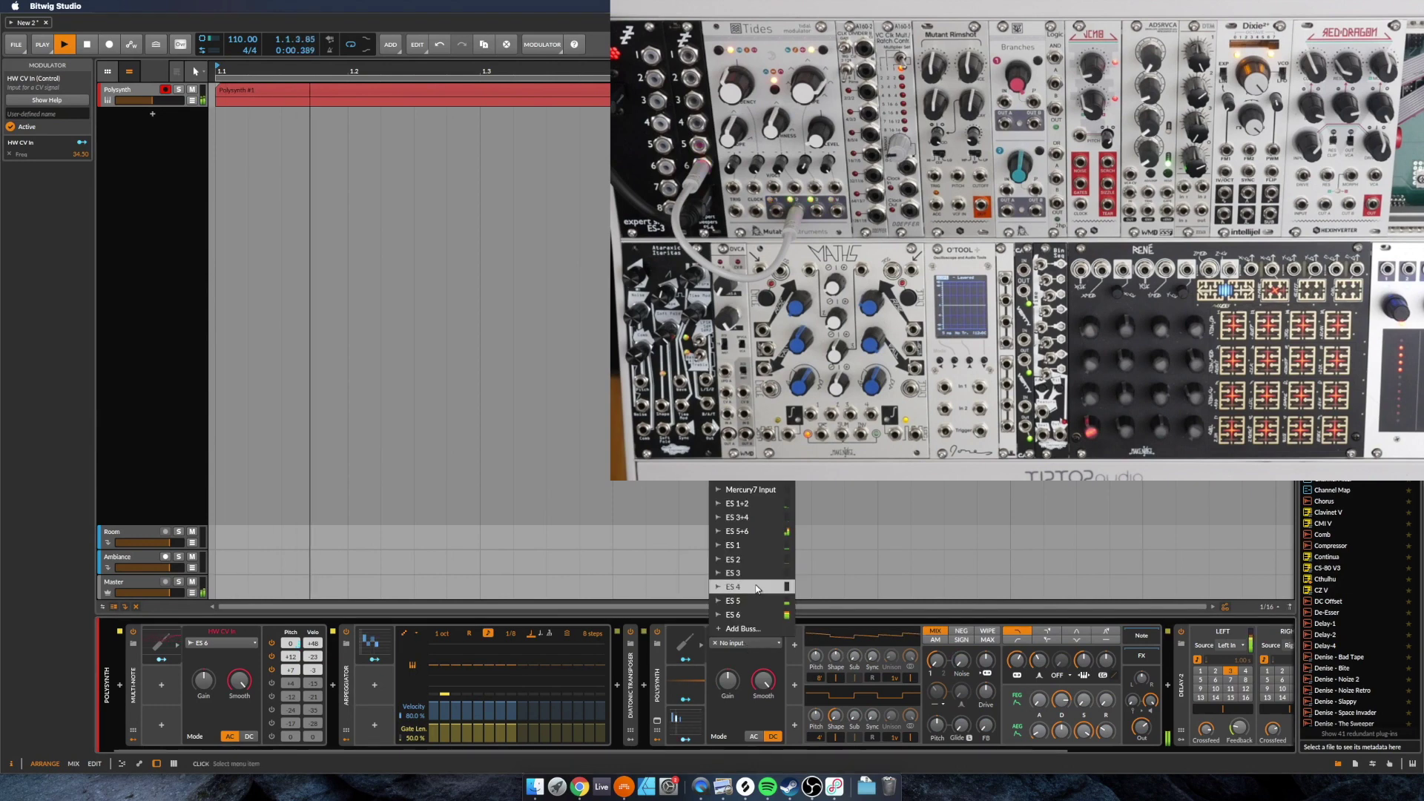
click(754, 614)
click(752, 736)
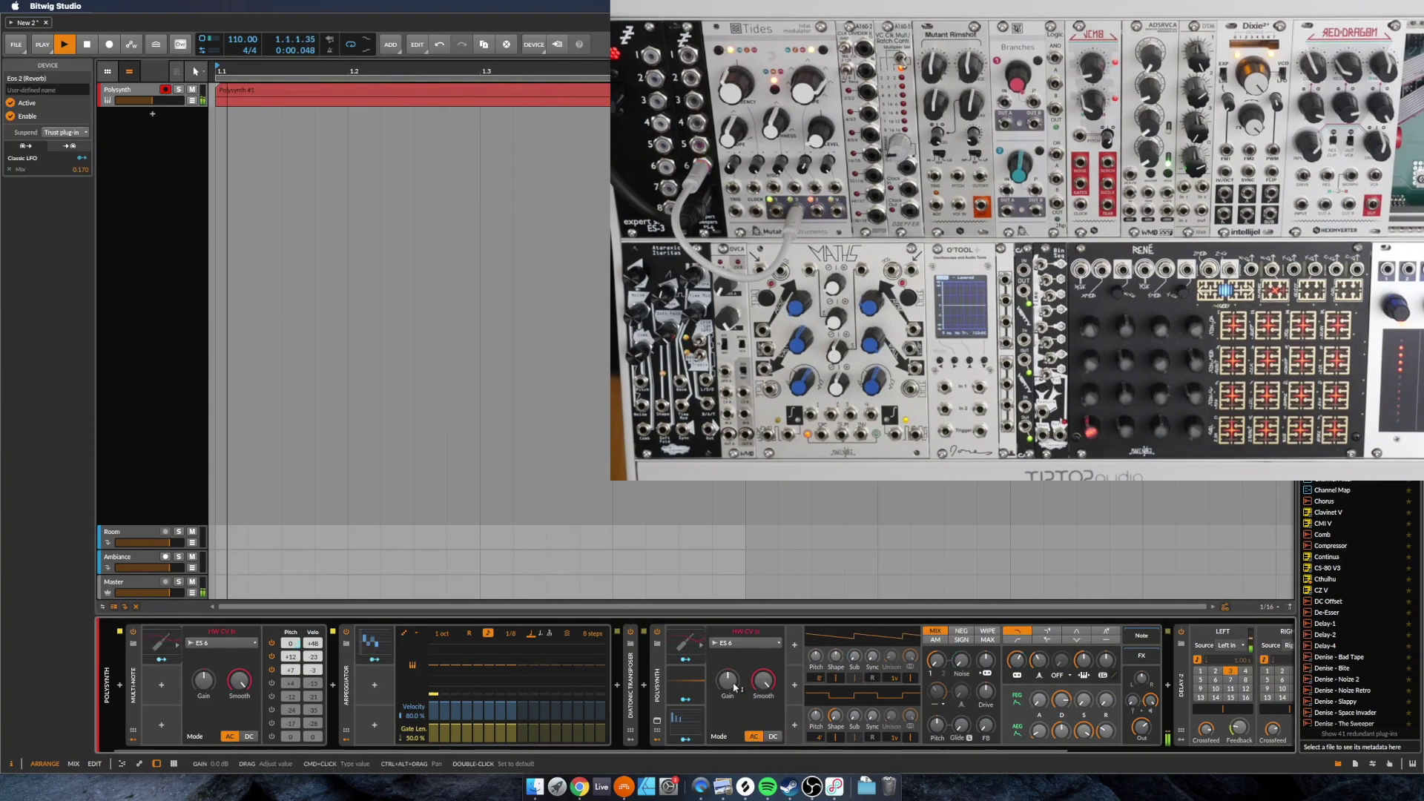
drag(730, 683, 730, 668)
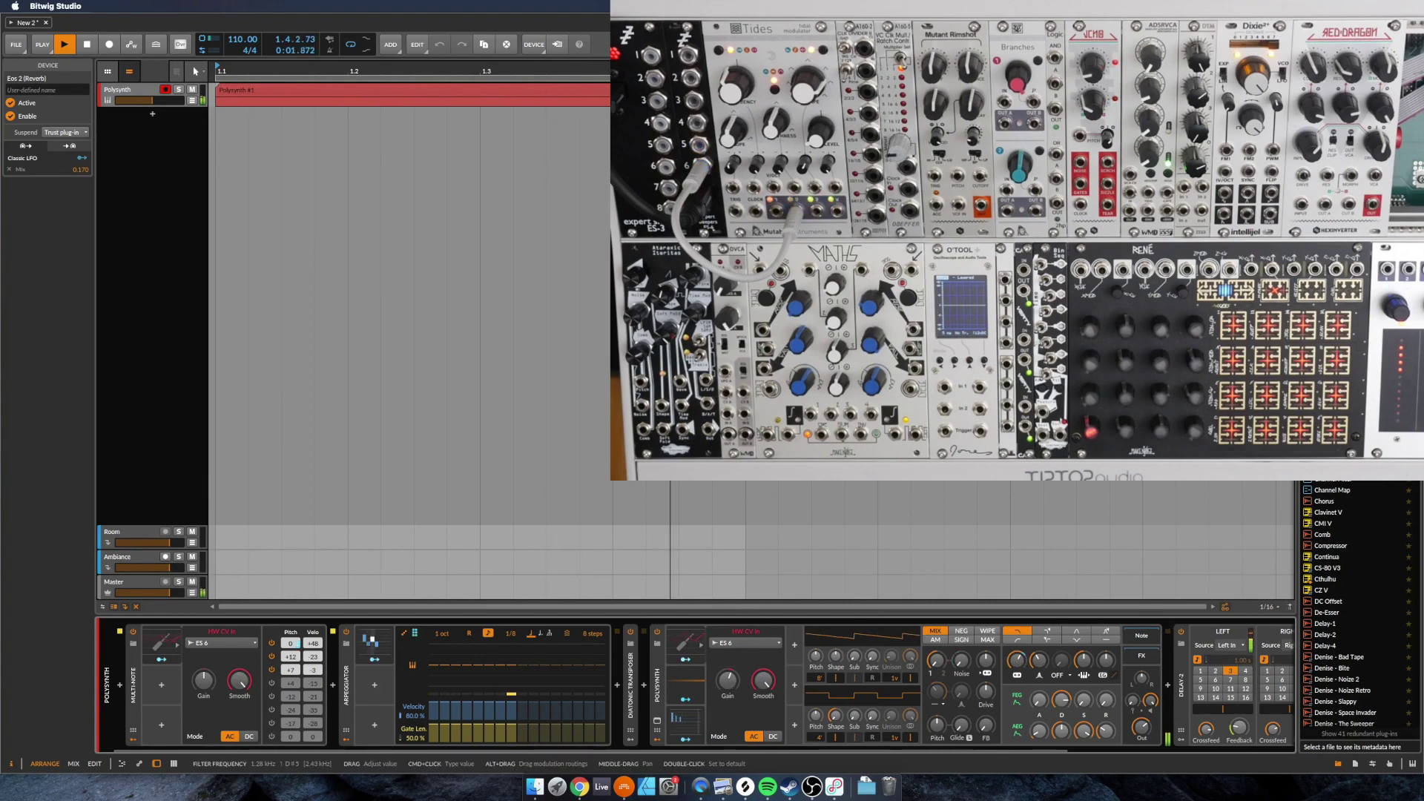
- Route the CV to Polysynth's filter frequency, oscillator 1 sync and OSC 1/2 mix
mouse_move(1017, 659)
drag(1017, 659, 1017, 667)
click(684, 646)
drag(872, 658, 835, 645)
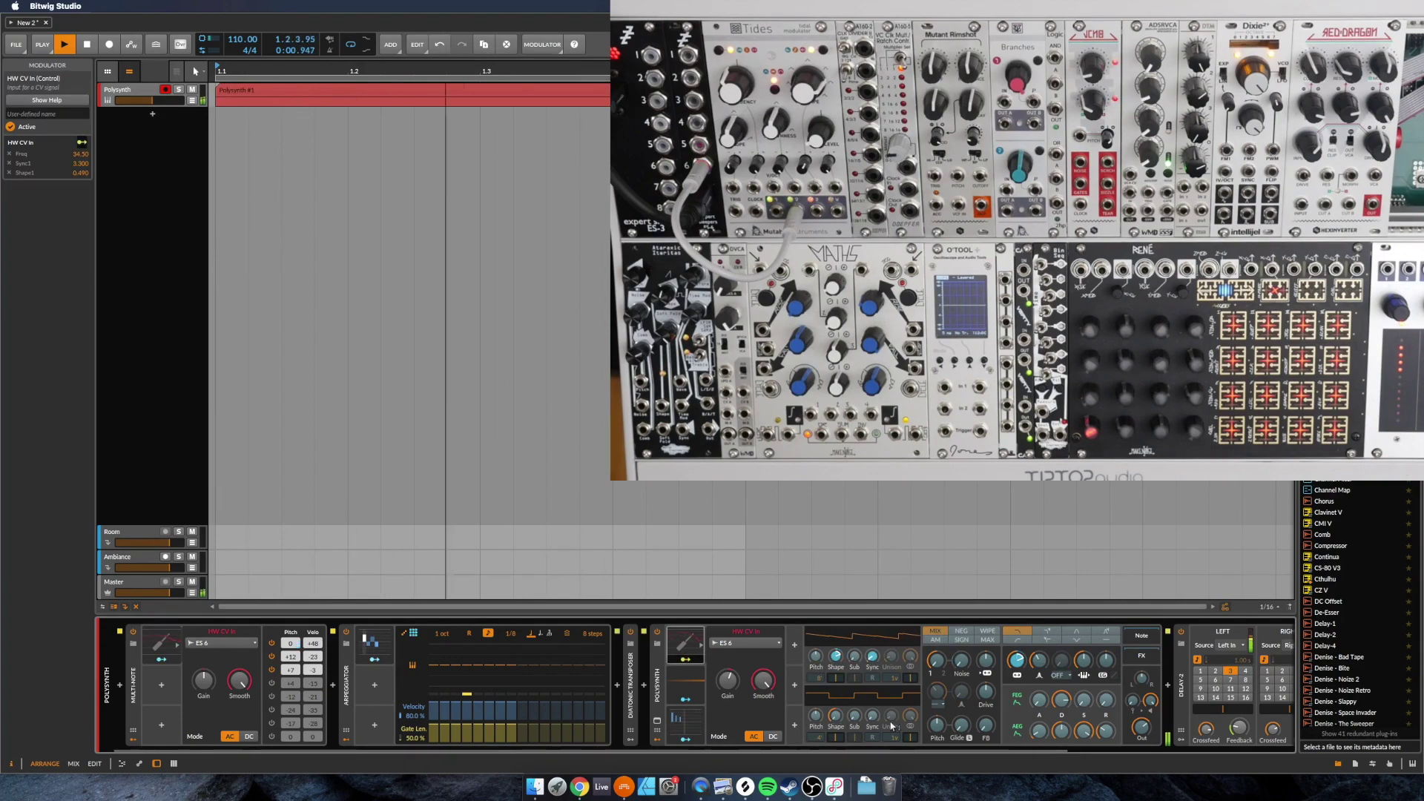
drag(945, 664, 937, 644)
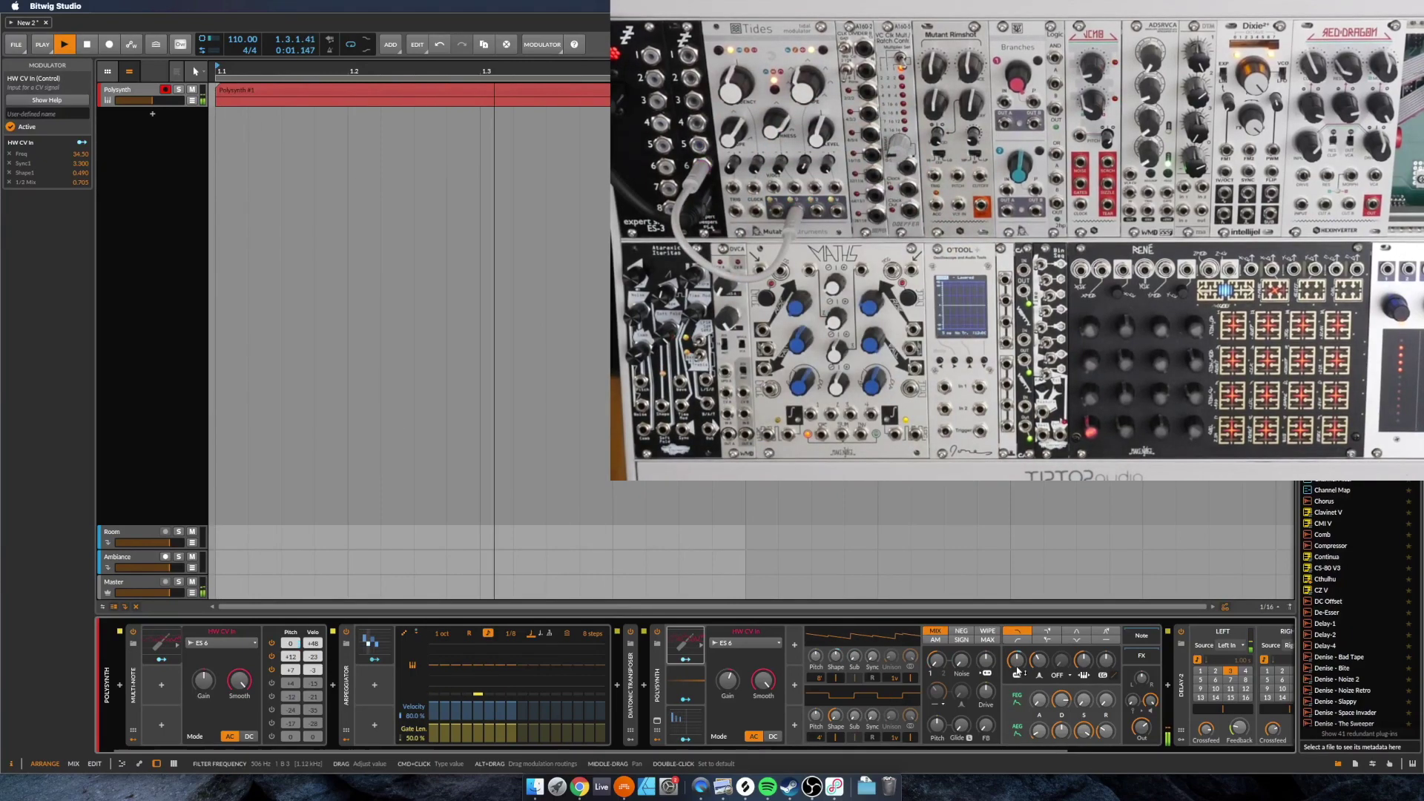
drag(1017, 660, 1076, 711)
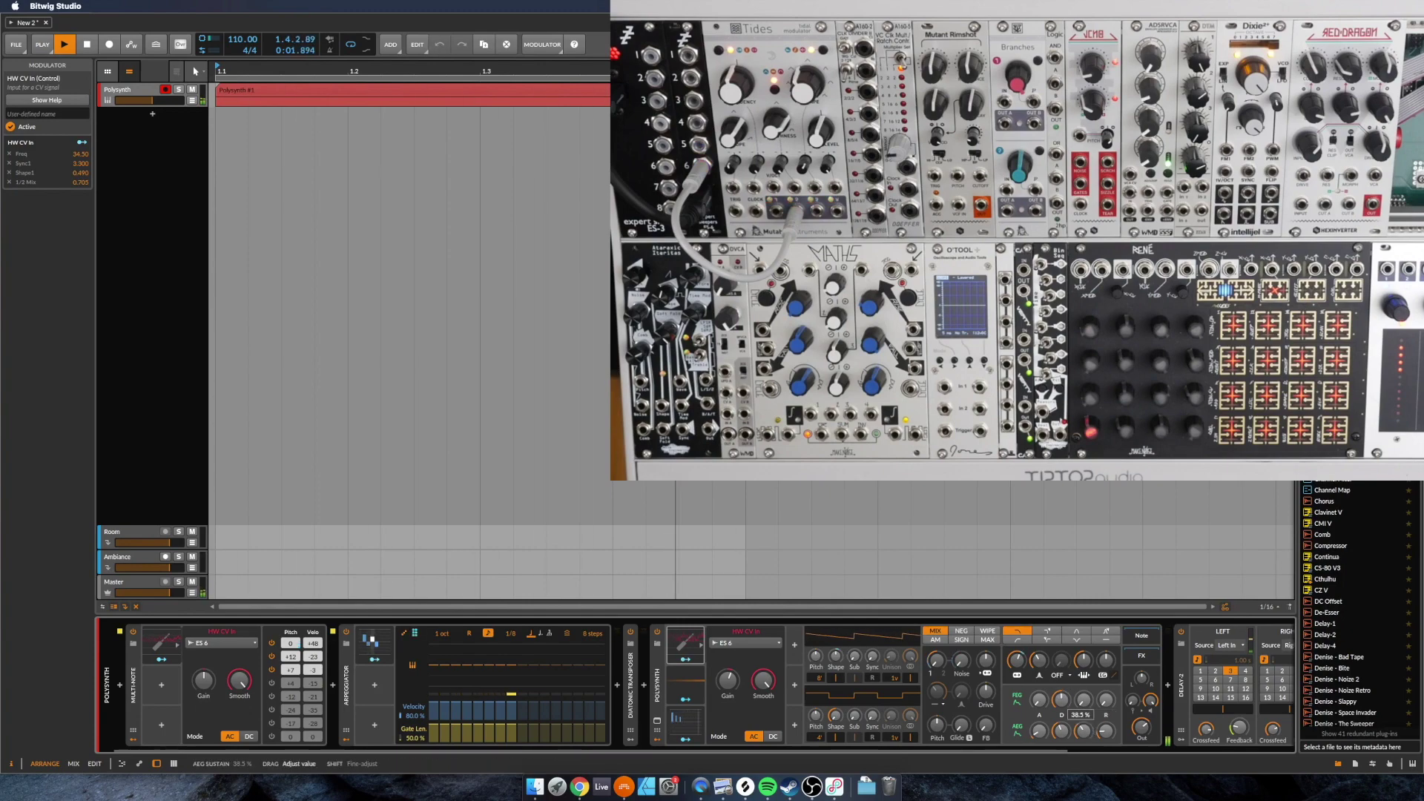
- Switch the Polysynth waveshaper to RECT mode and expand the Eos 2 reverb's parameters
click(1064, 672)
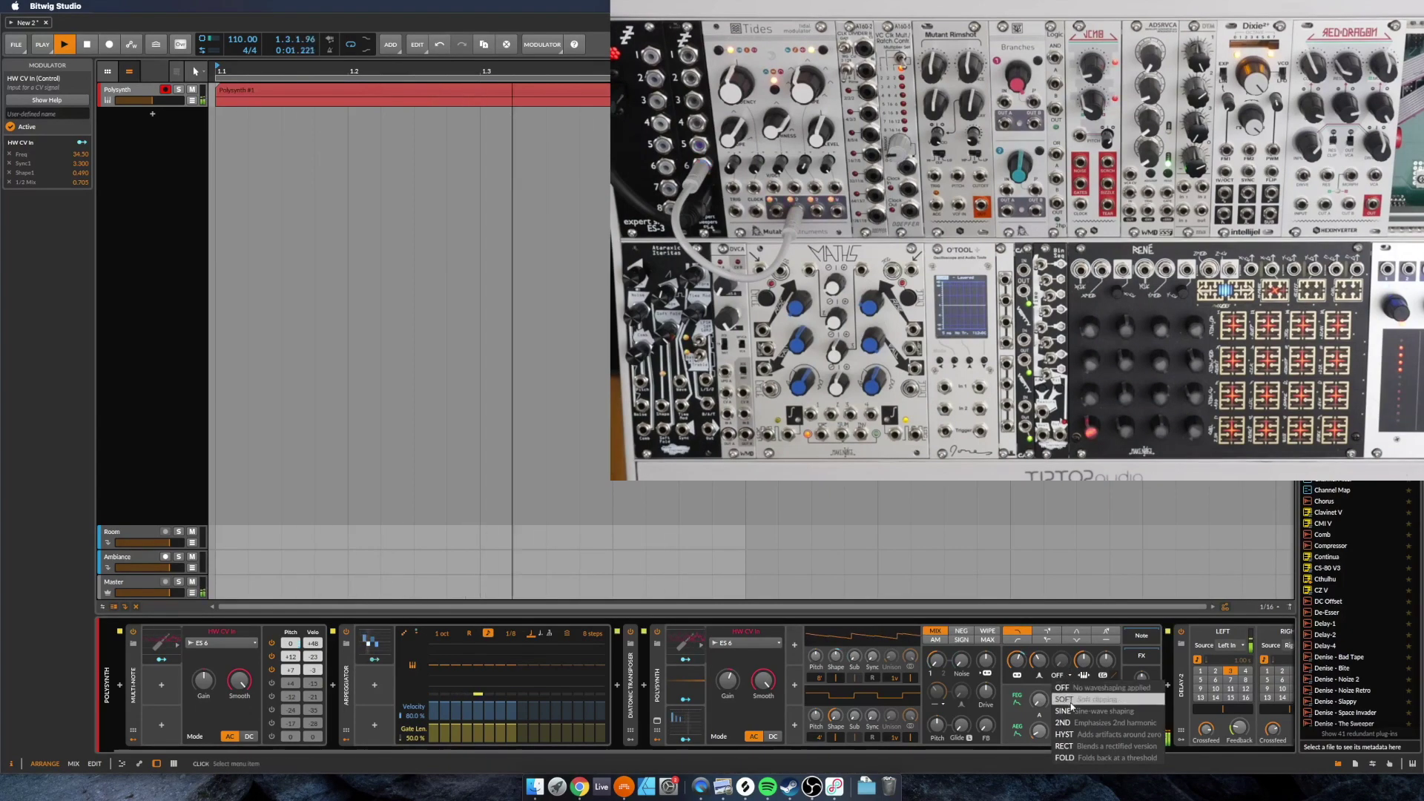
click(1068, 745)
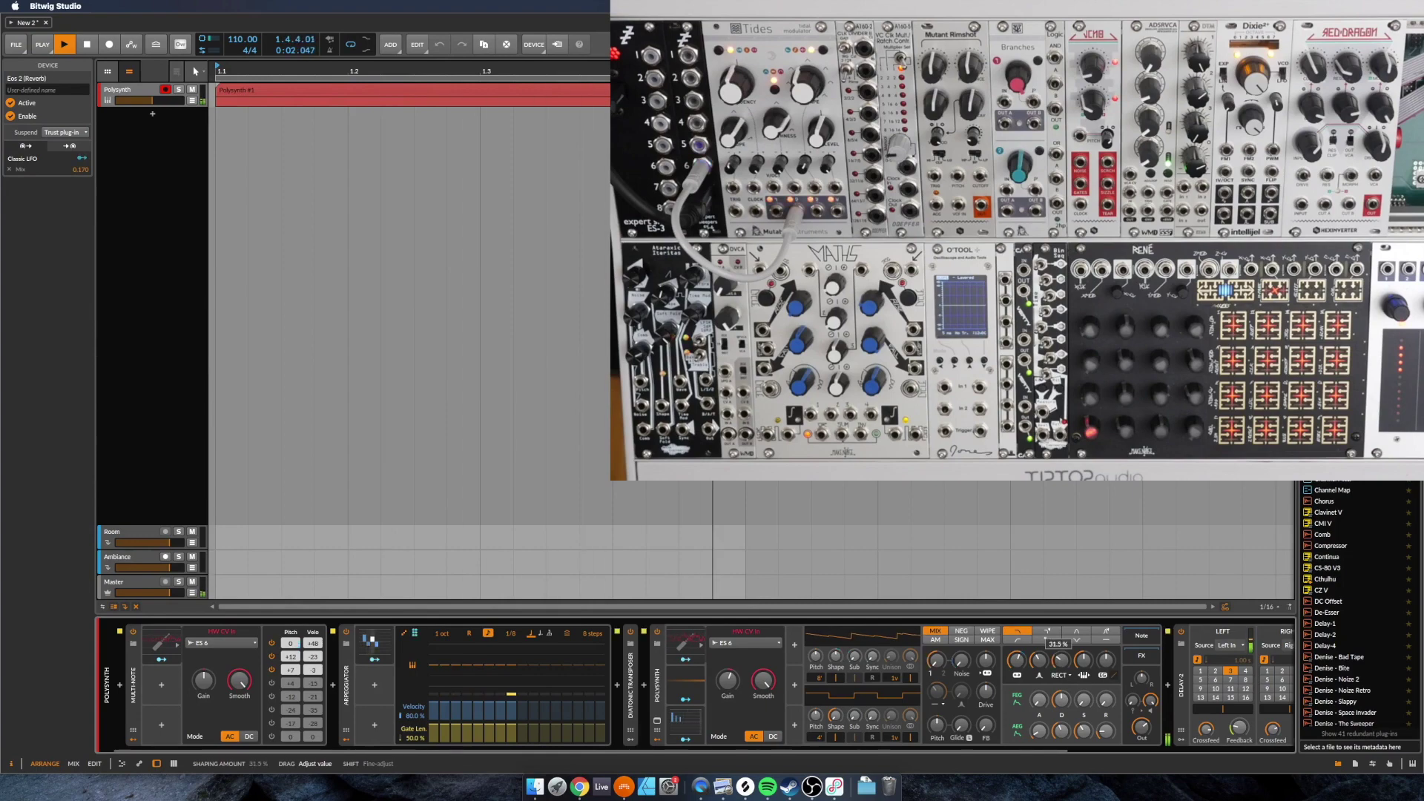
scroll(1200, 660, right, 10)
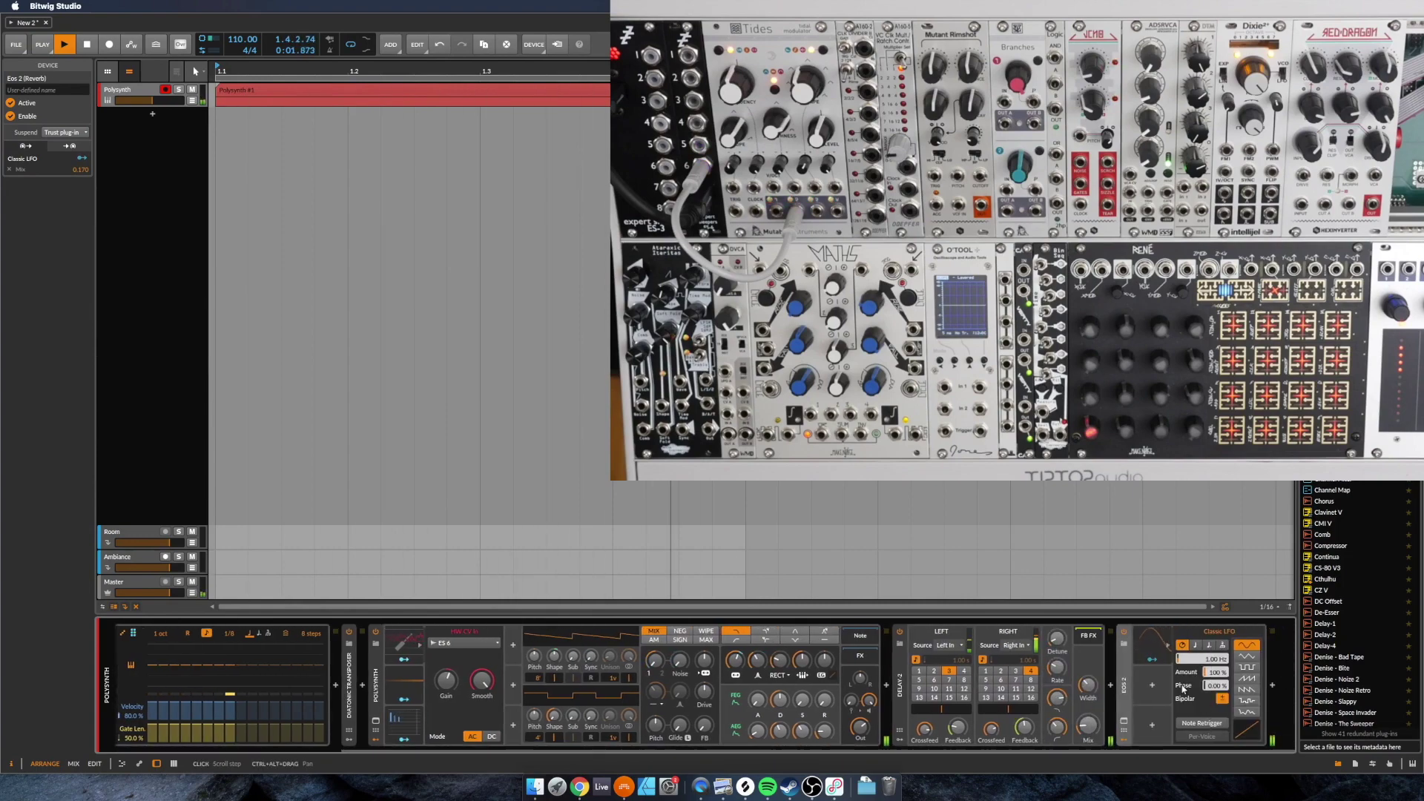
double_click(1124, 684)
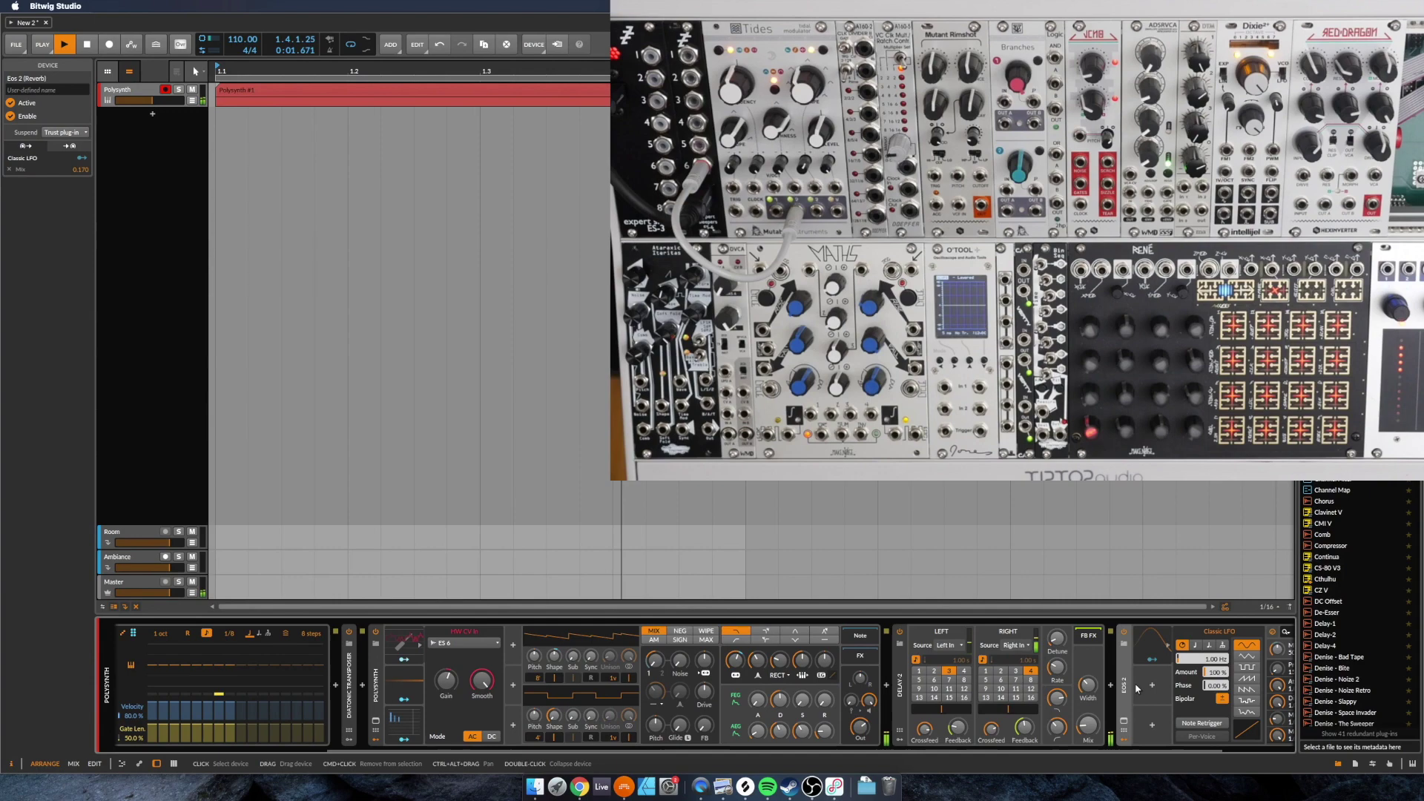
drag(1142, 752, 1218, 752)
- Collapse the Classic LFO modulator panel and stop playback
click(1121, 633)
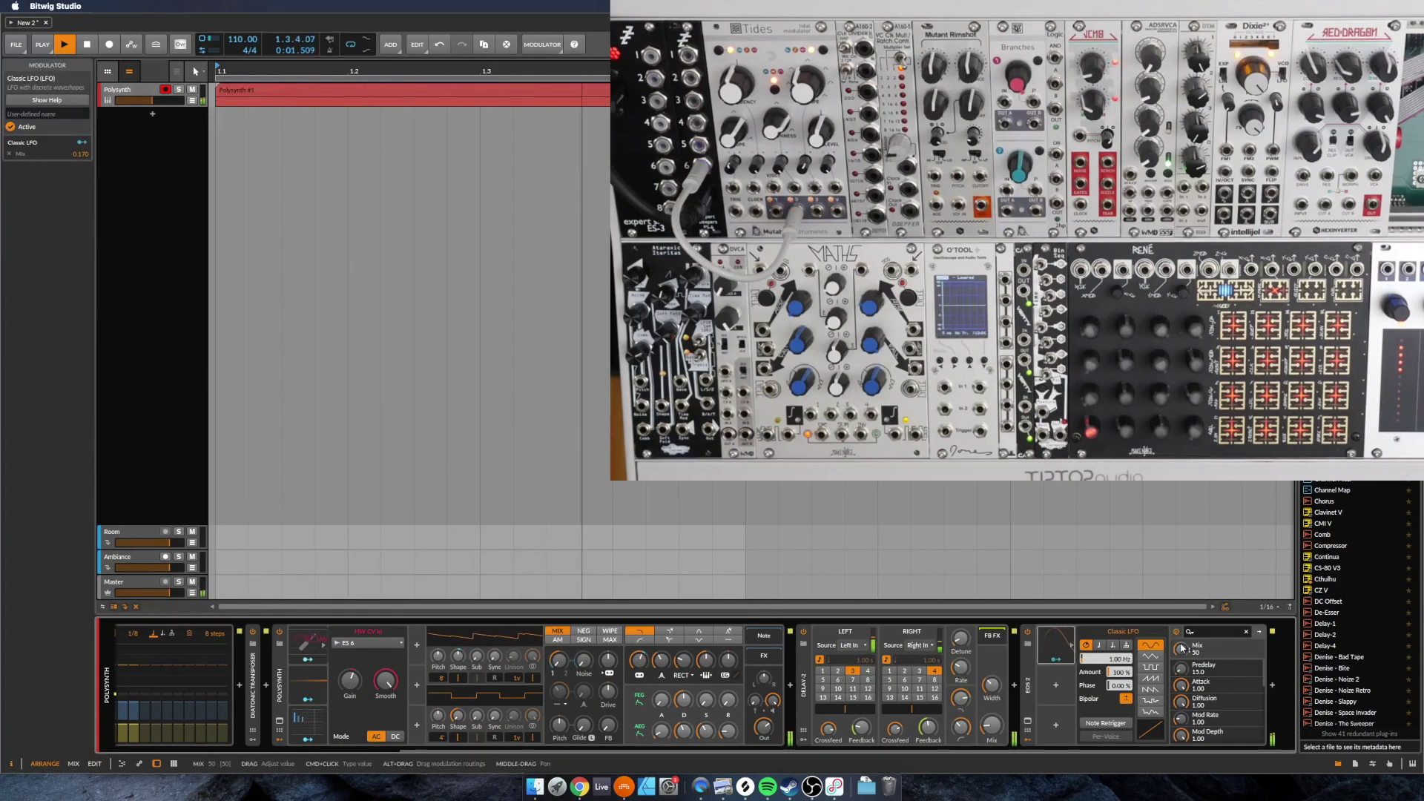
click(1056, 648)
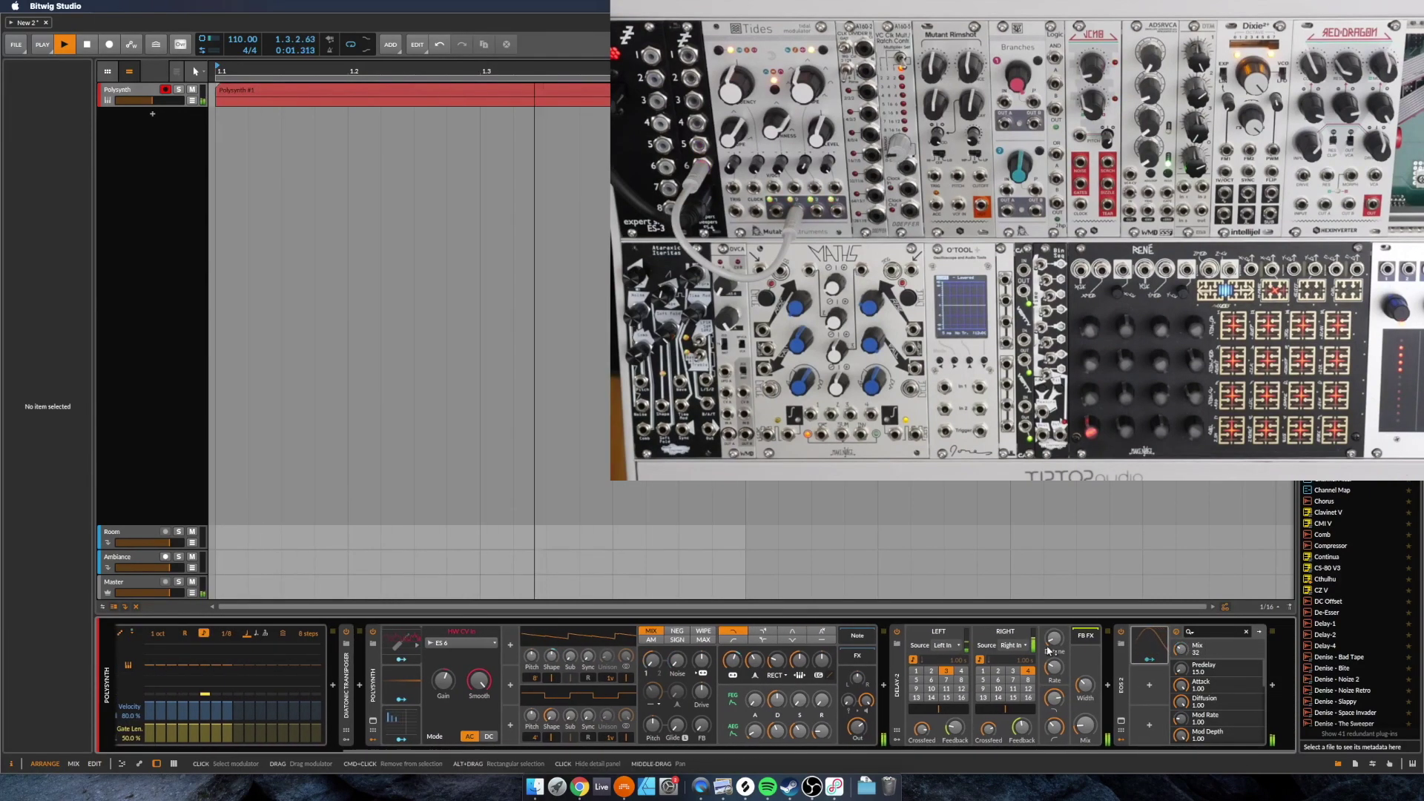
drag(1070, 751, 1013, 754)
scroll(1012, 756, left, 3)
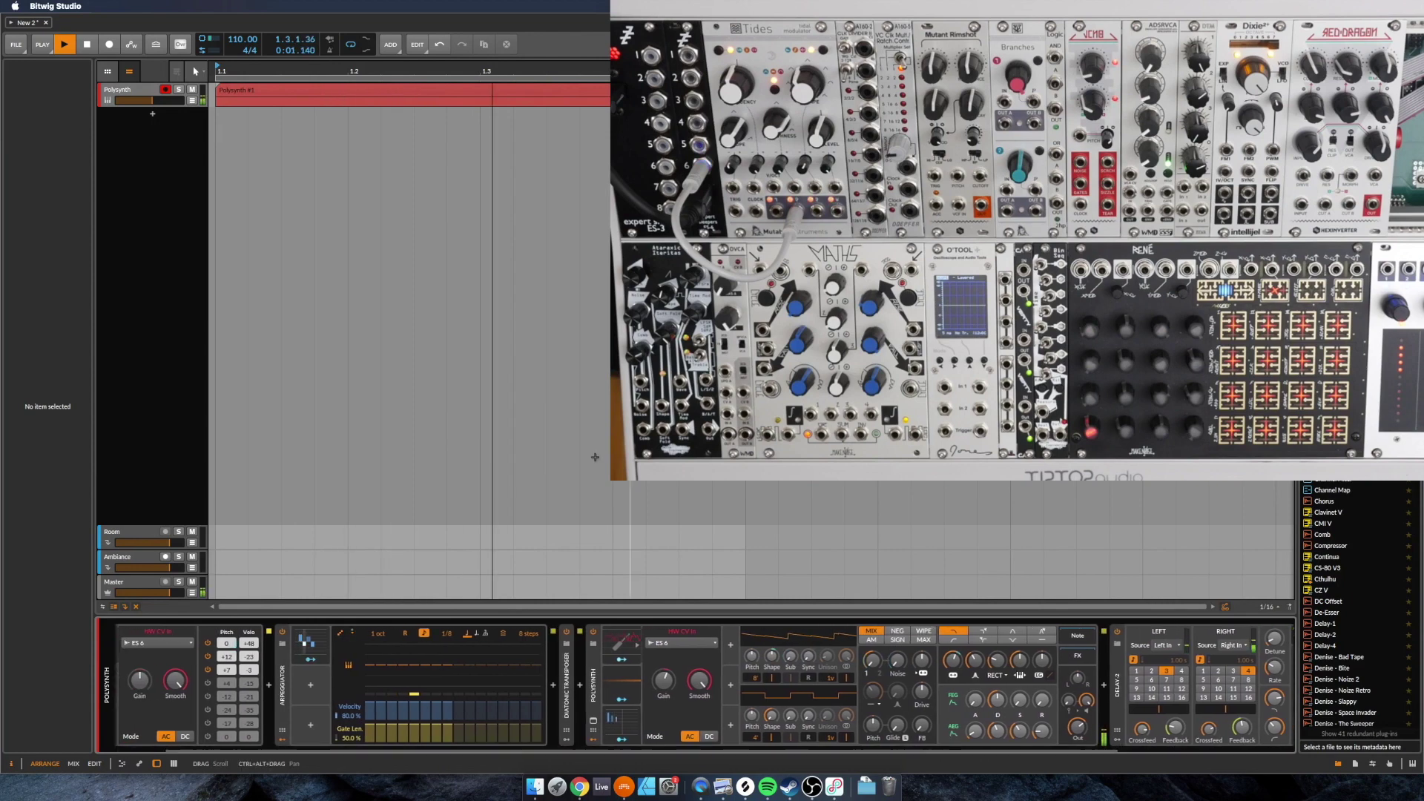
key(space)
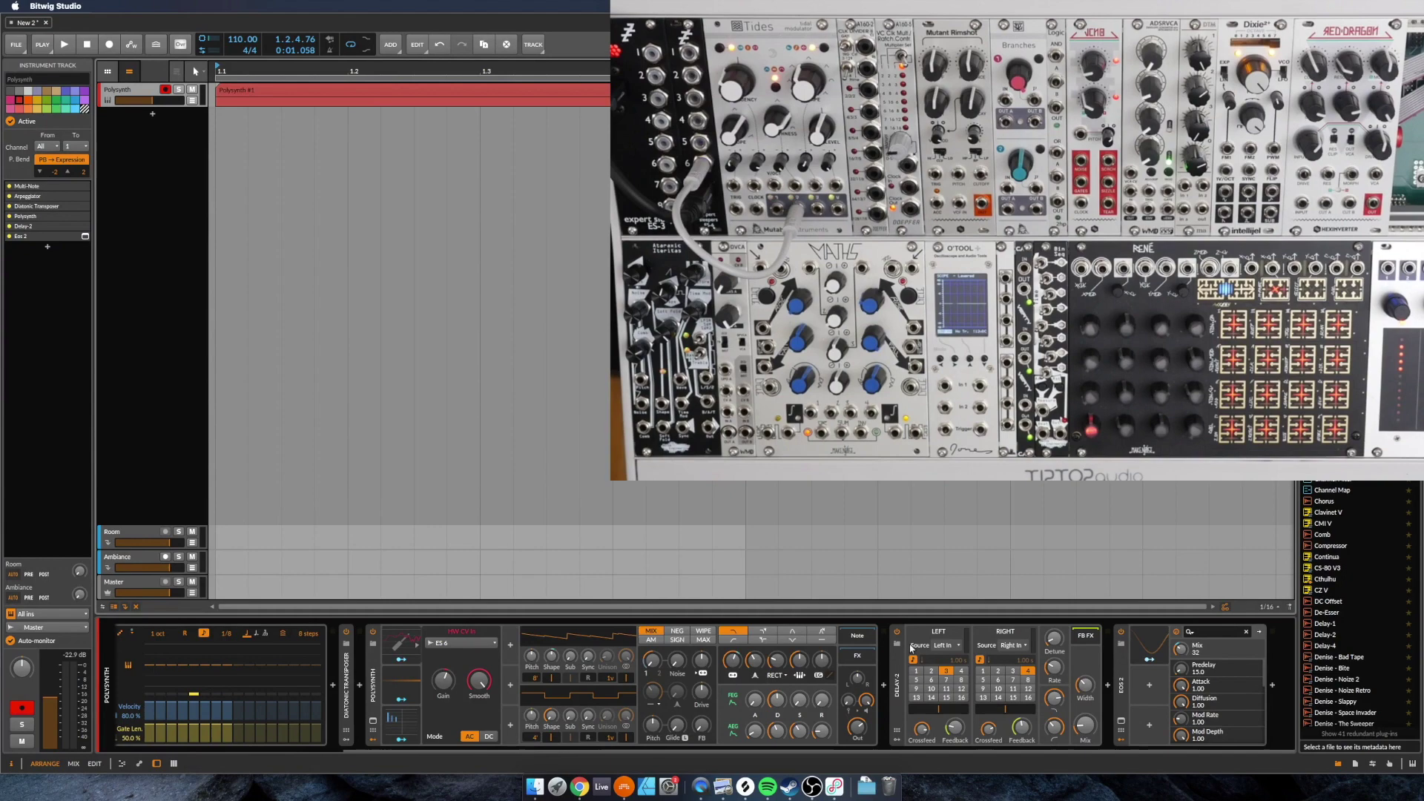
- Insert an HW CV Out device before Delay-2, output it to ES 7, value about -5.00%
click(884, 687)
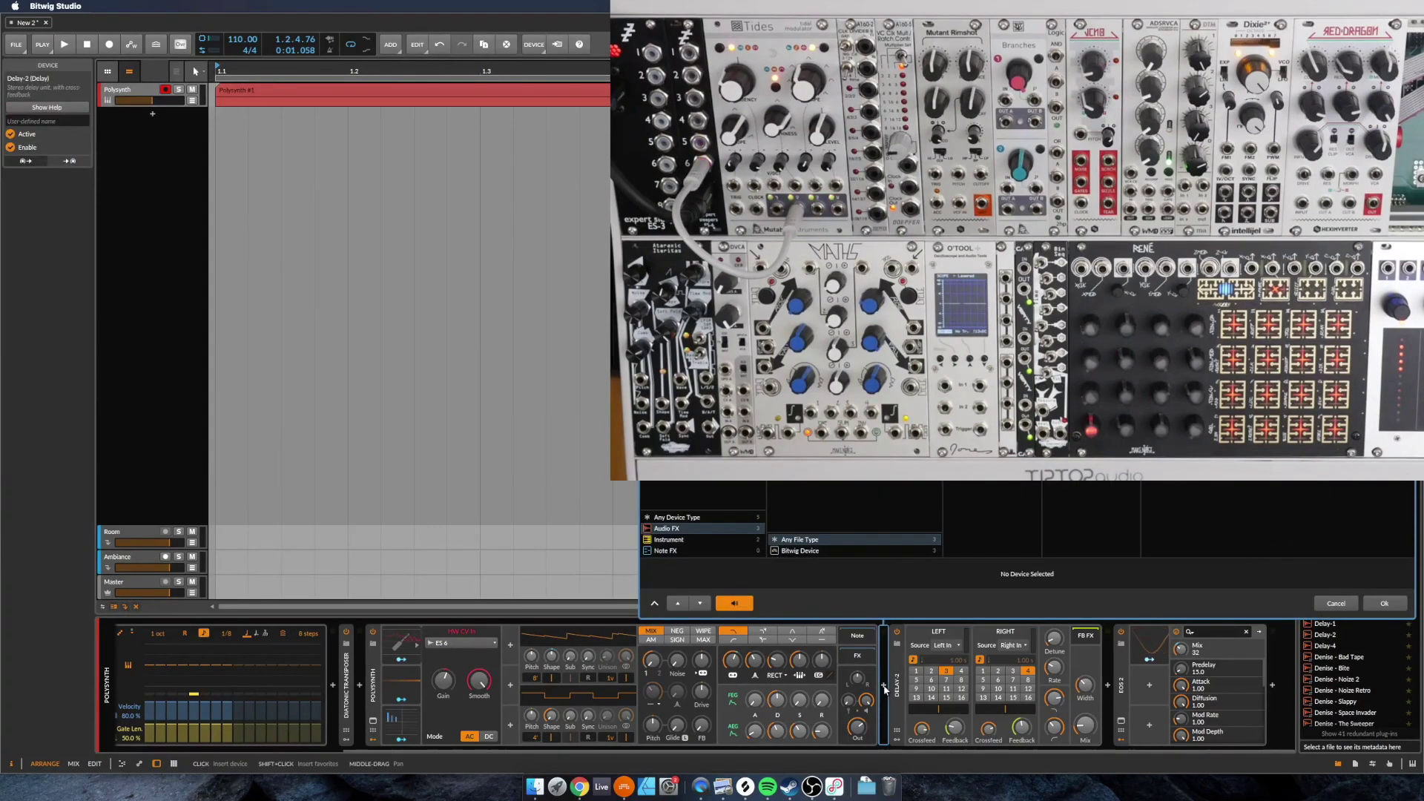
double_click(1202, 311)
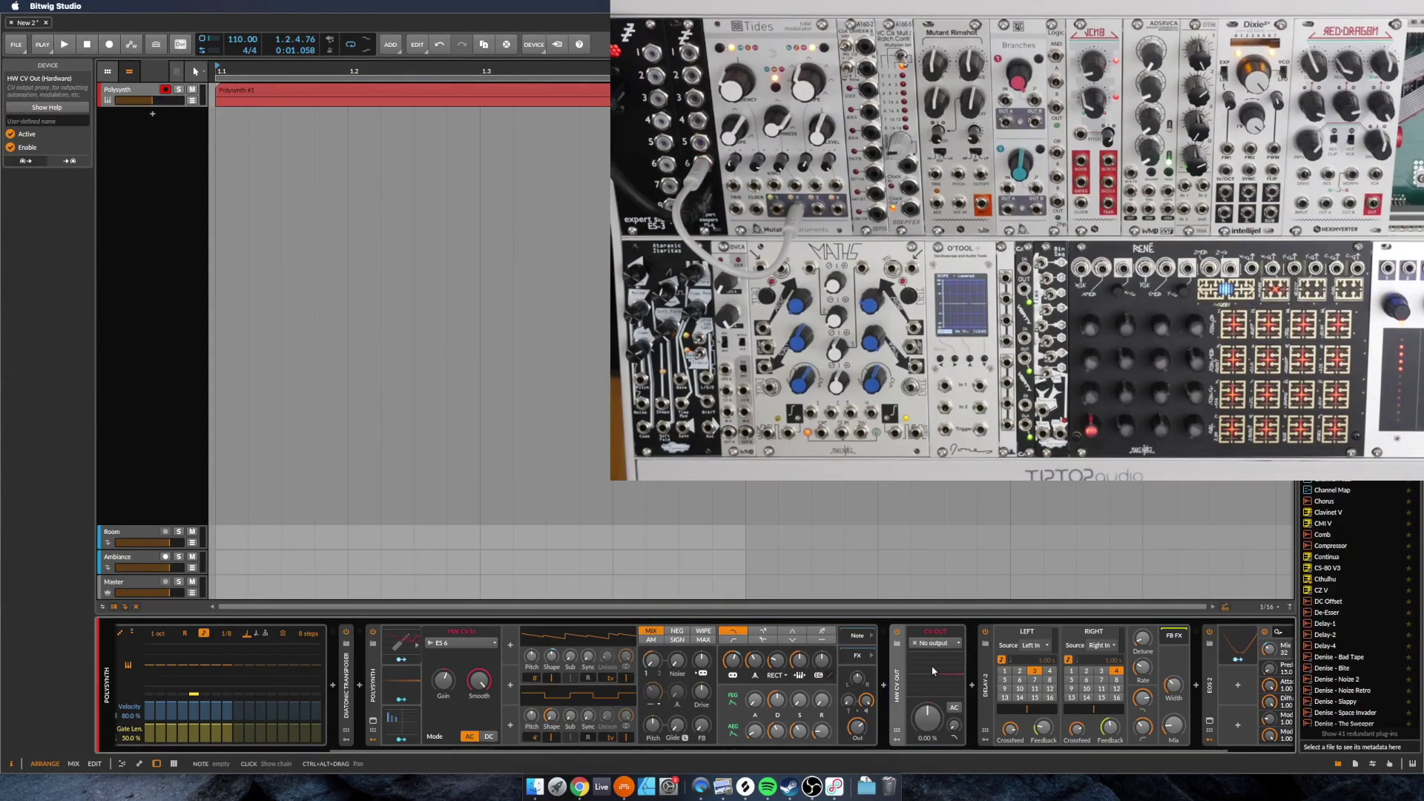
click(938, 644)
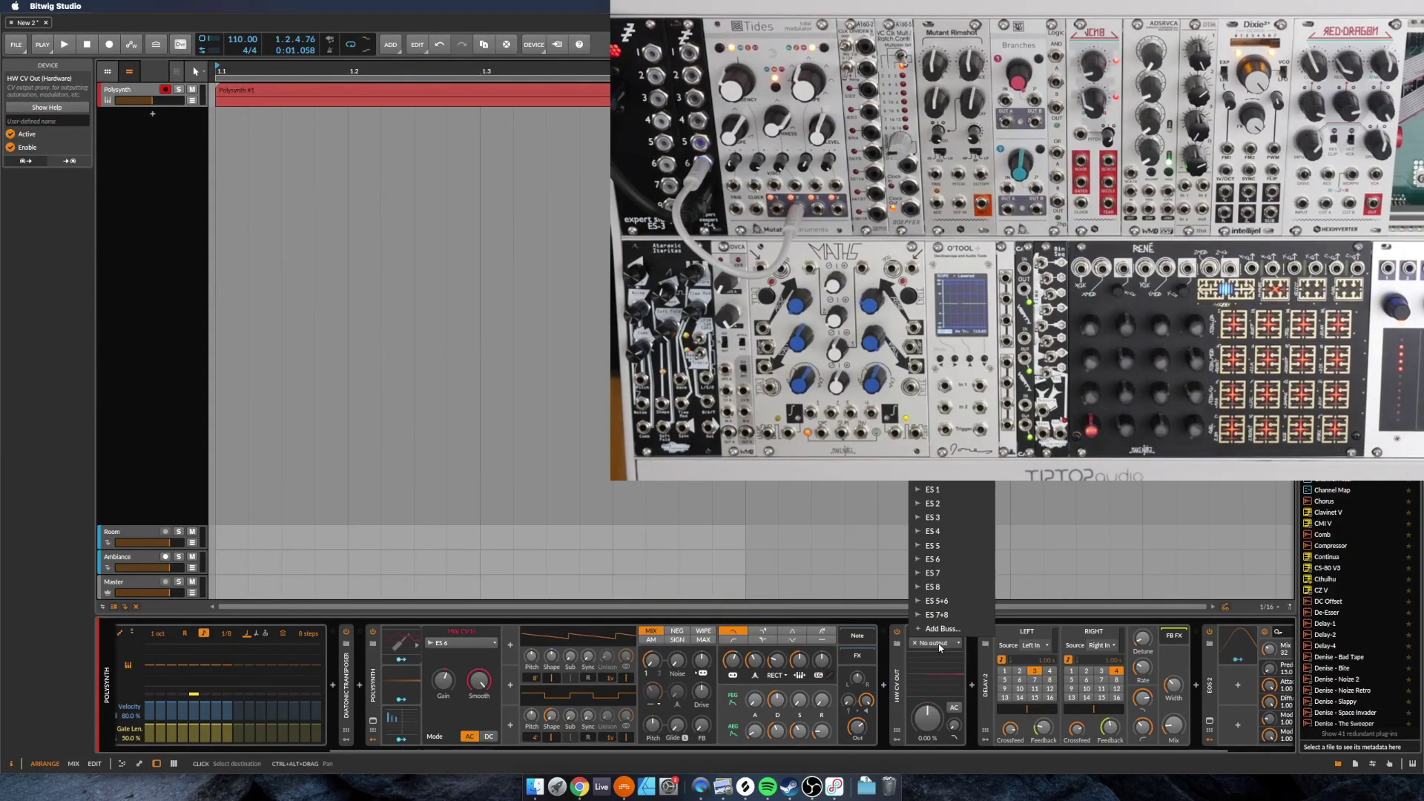
click(938, 578)
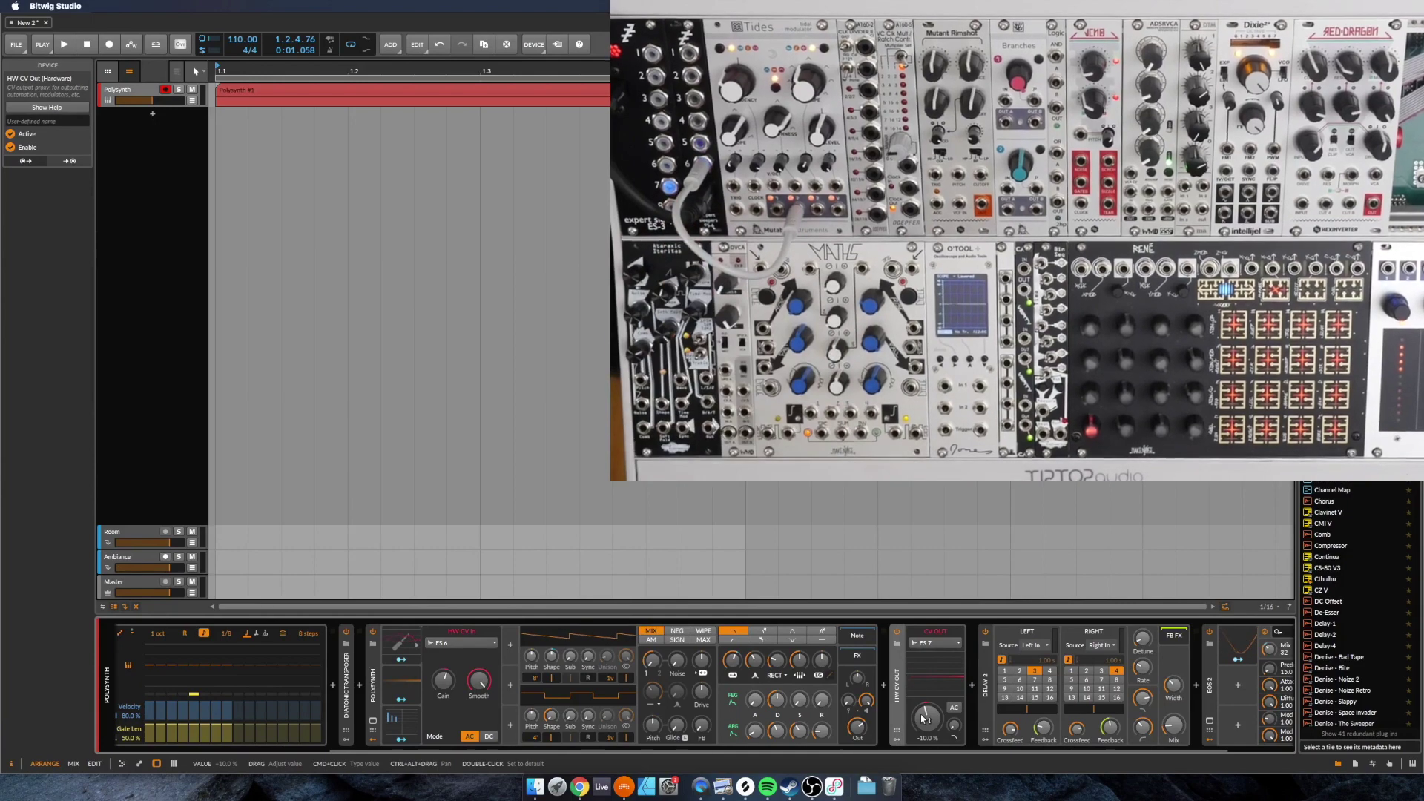
drag(923, 718, 922, 668)
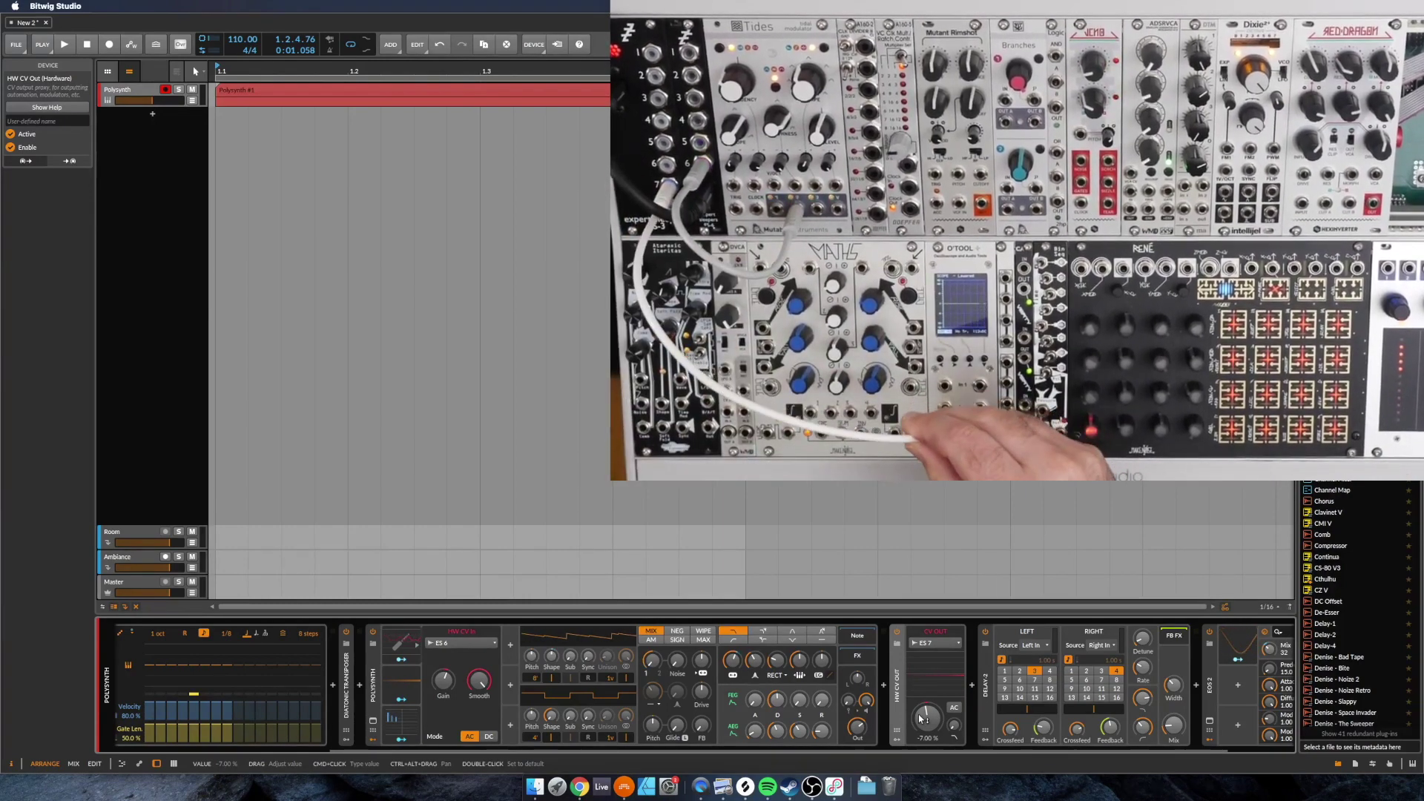
drag(920, 718, 920, 688)
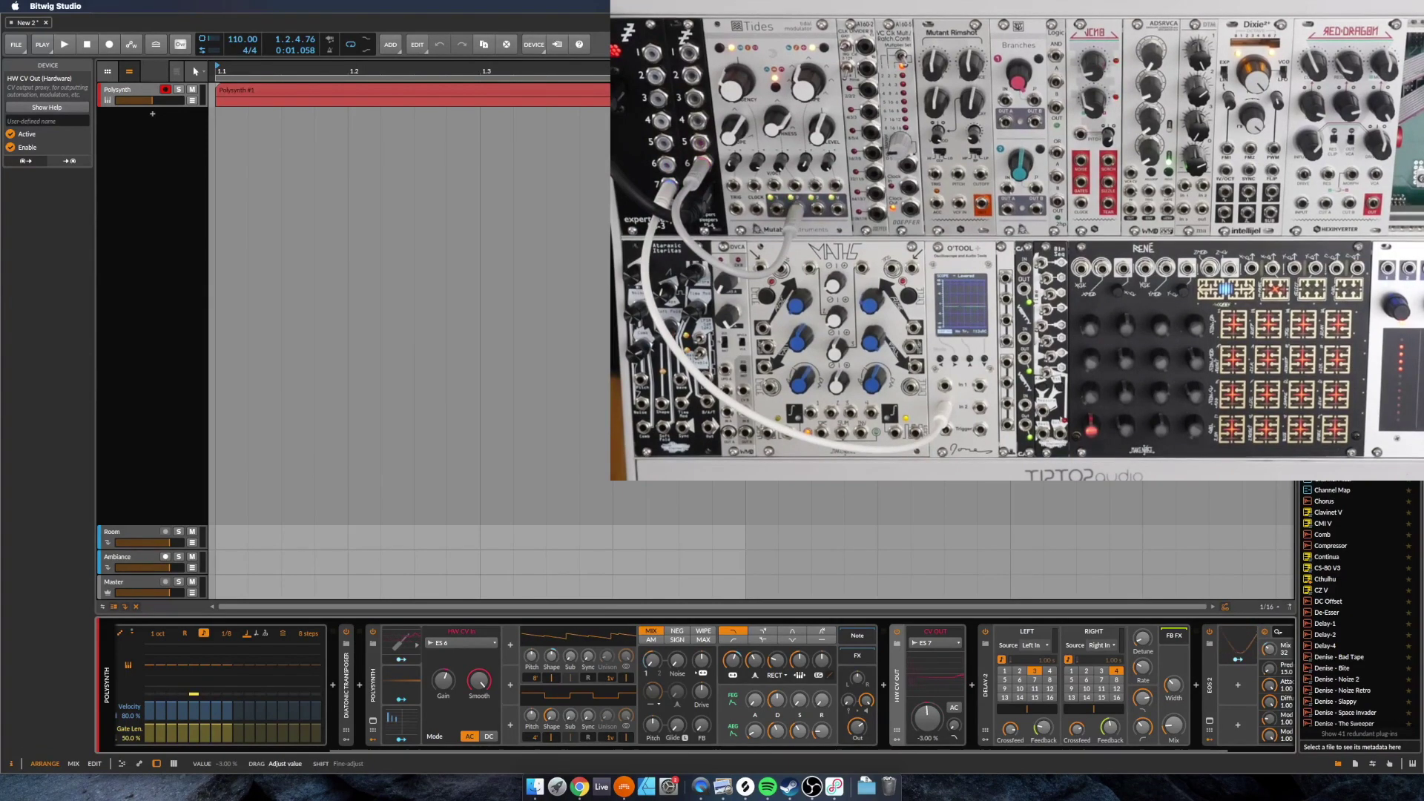
- Add an ADSR modulator to HW CV Out and assign it to the CV OUT value knob
click(897, 740)
click(915, 645)
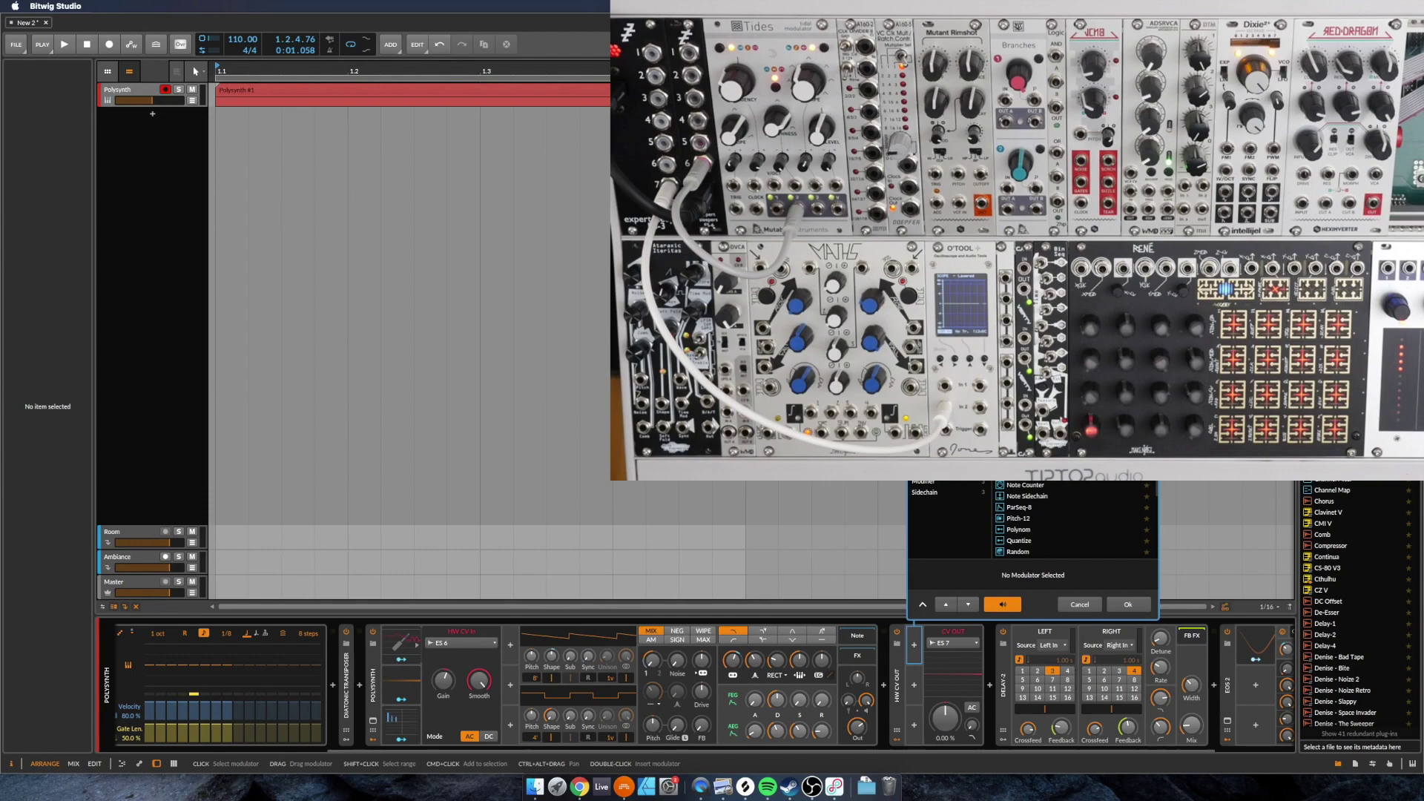
double_click(1022, 274)
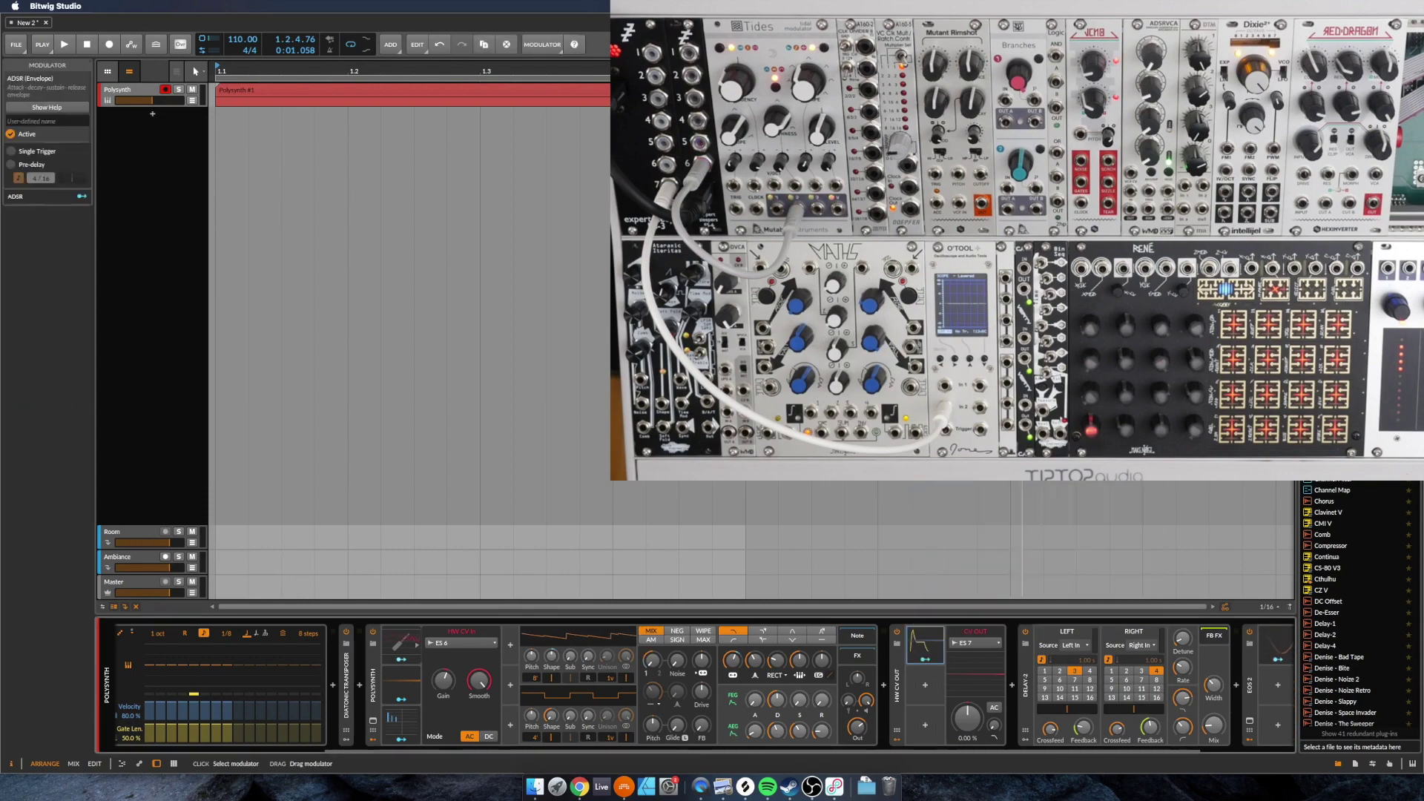
drag(911, 752, 1012, 753)
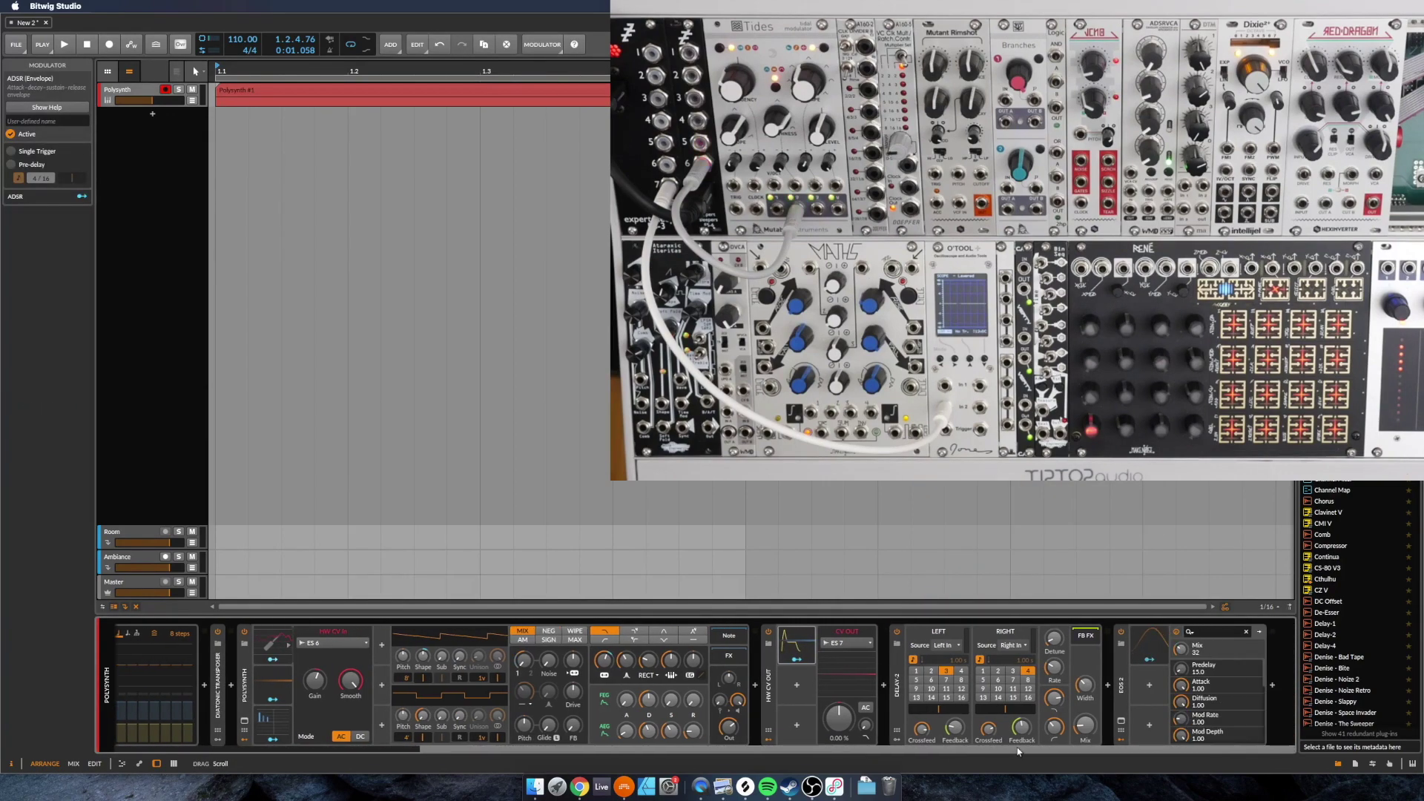
click(812, 645)
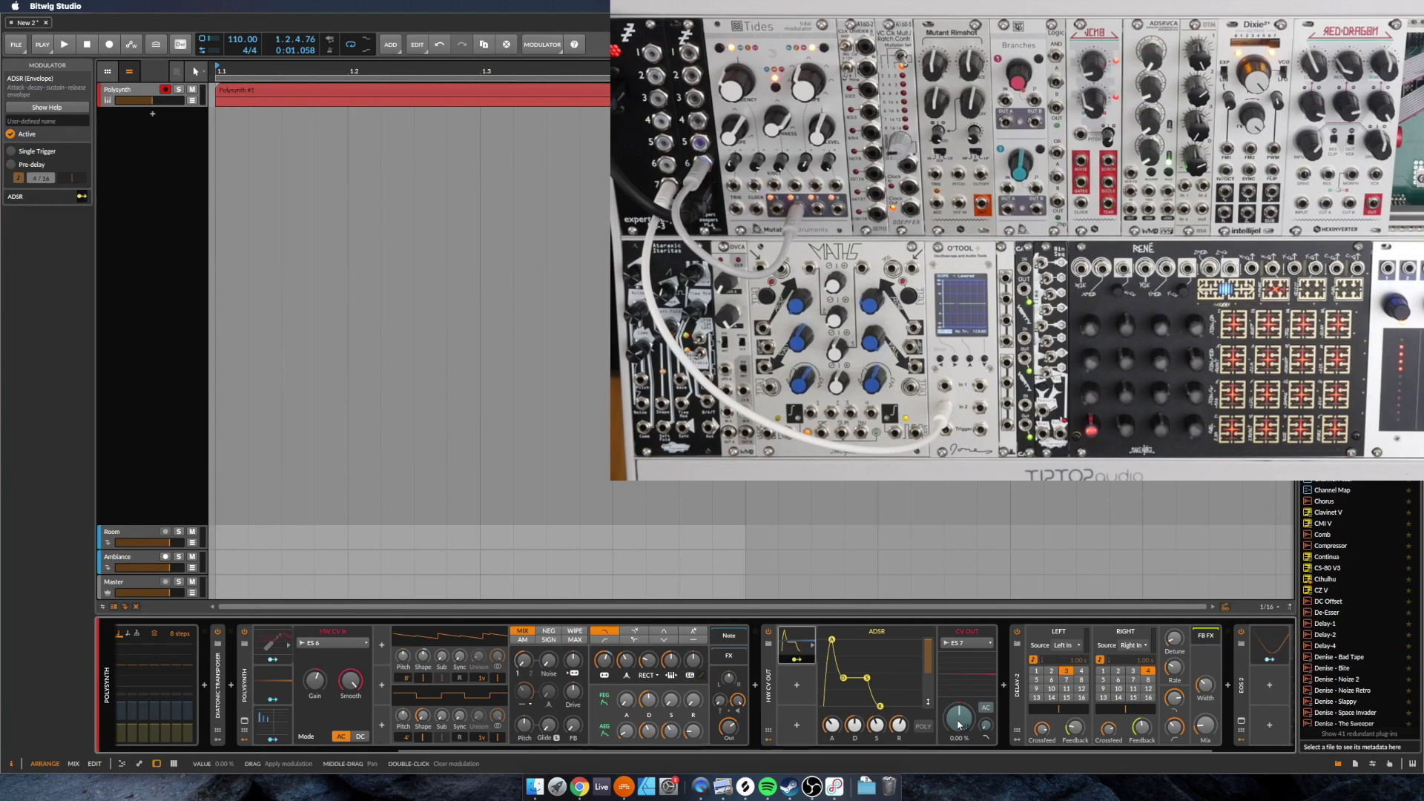
drag(959, 724, 959, 697)
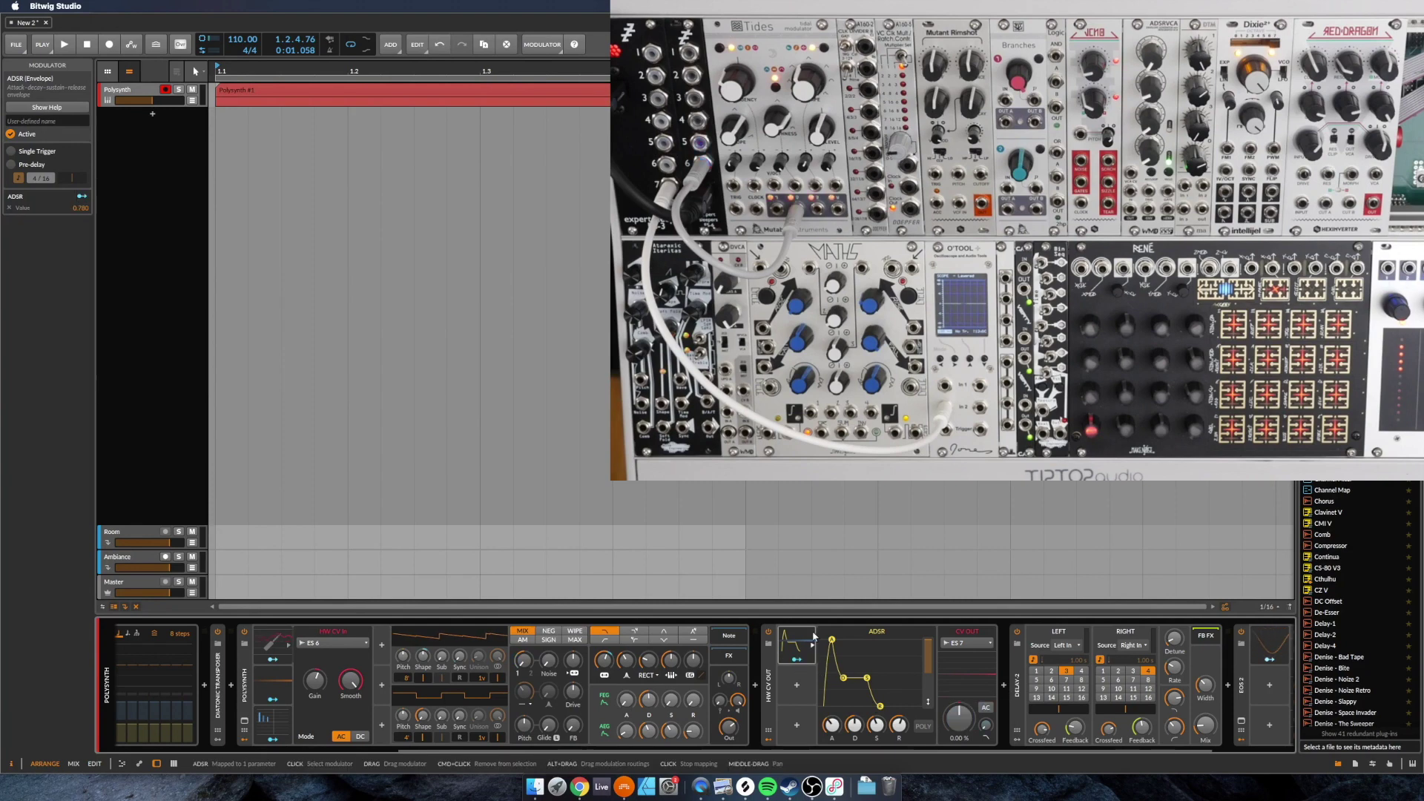
- Play the loop while reshaping the ADSR decay and sustain, then stop playback
key(space)
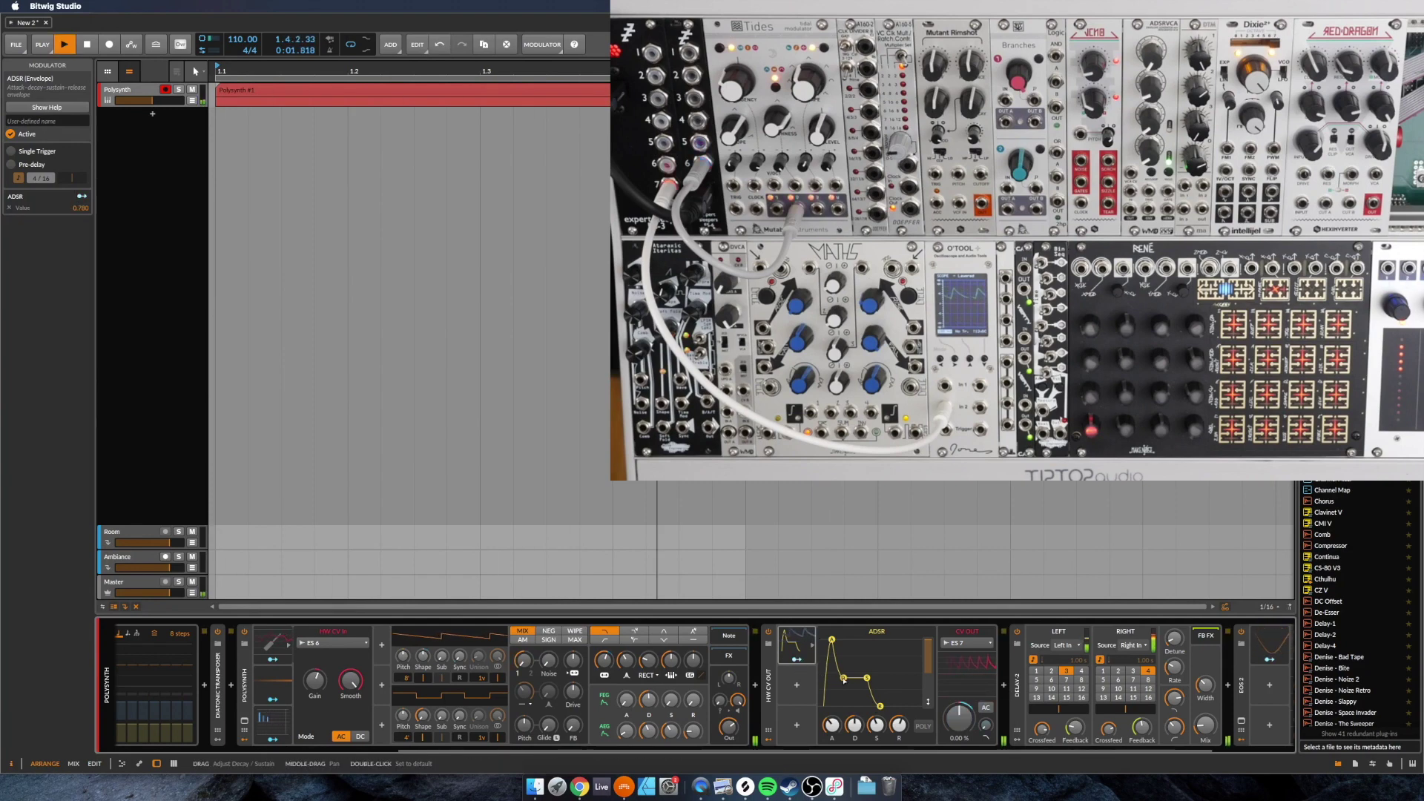
drag(845, 701, 841, 698)
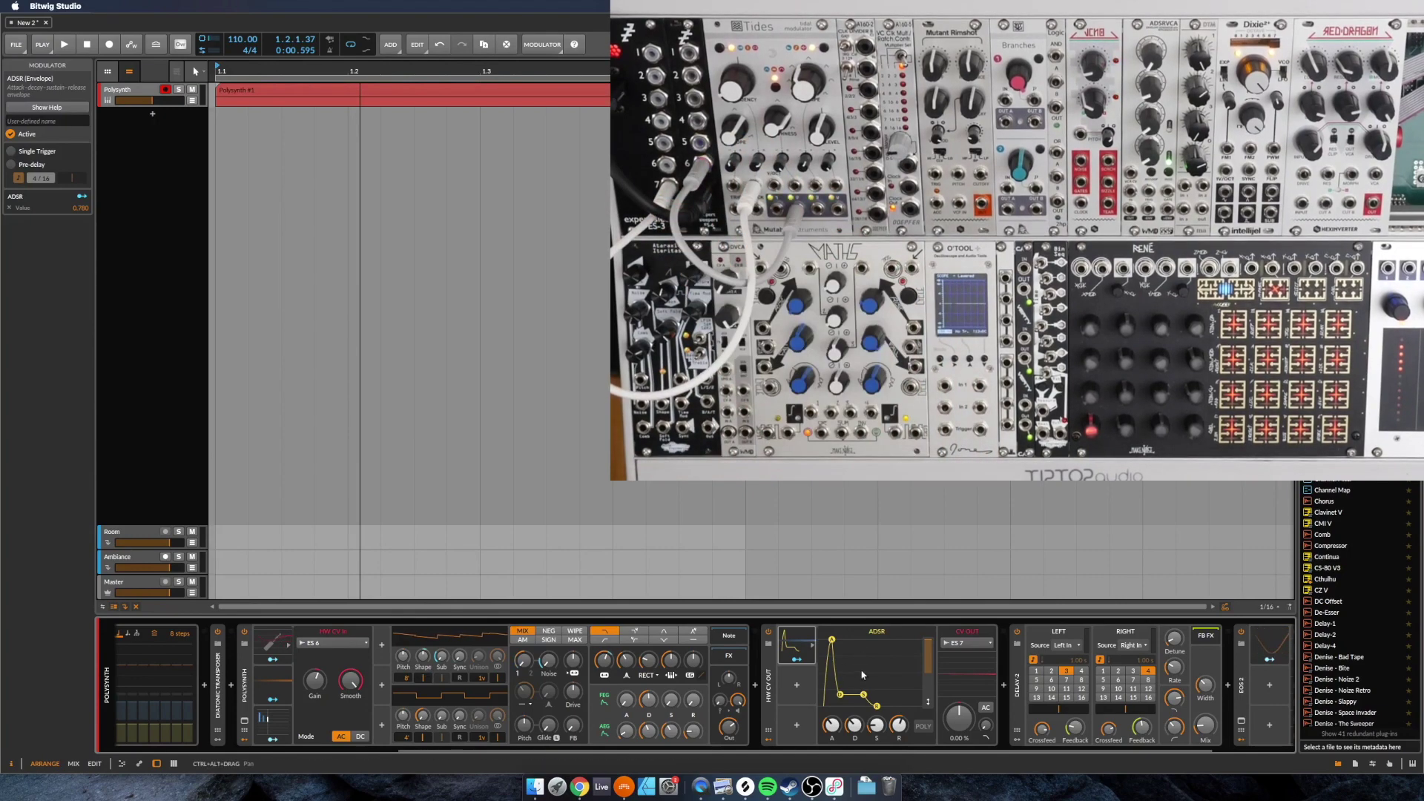
mouse_move(537, 745)
mouse_down()
mouse_move(188, 751)
mouse_move(562, 747)
mouse_up()
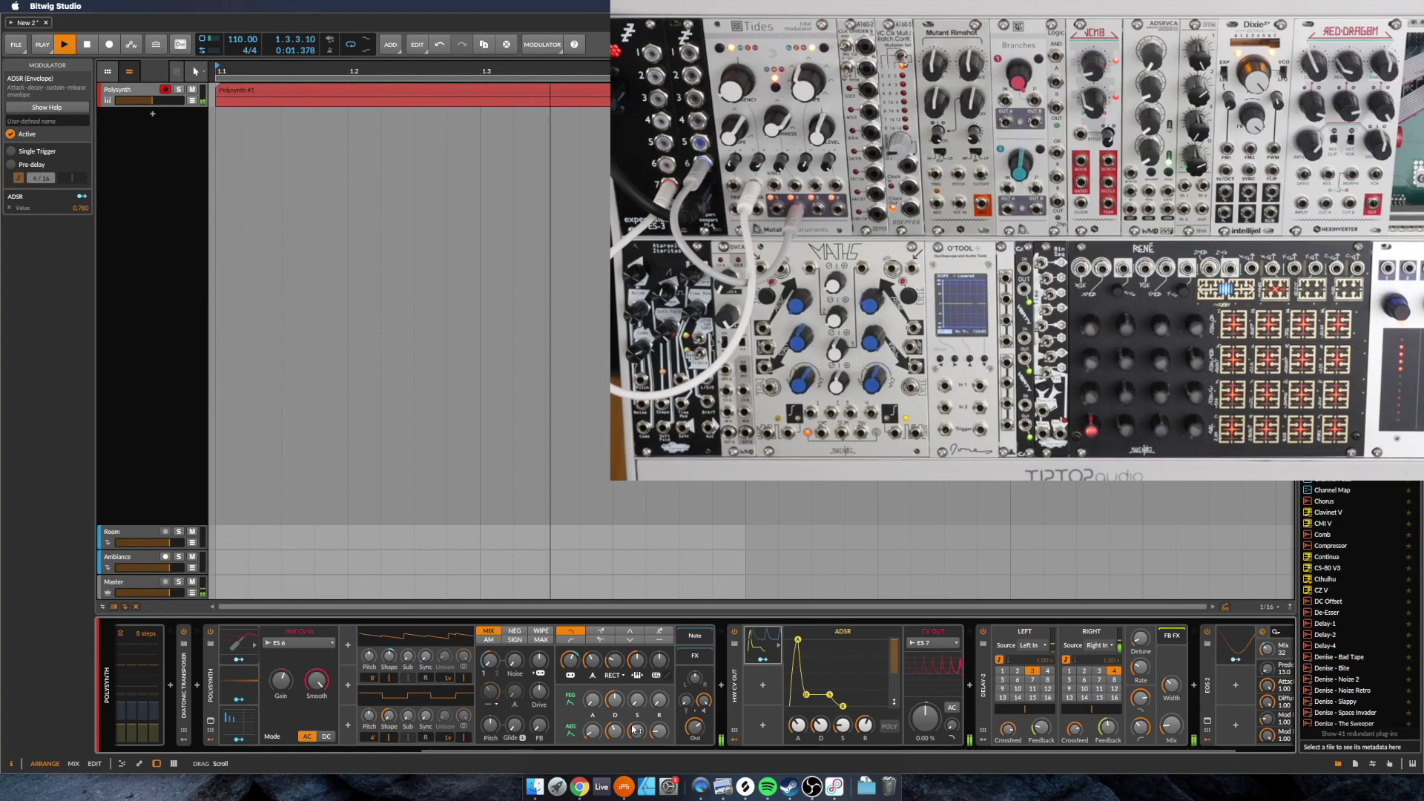
key(space)
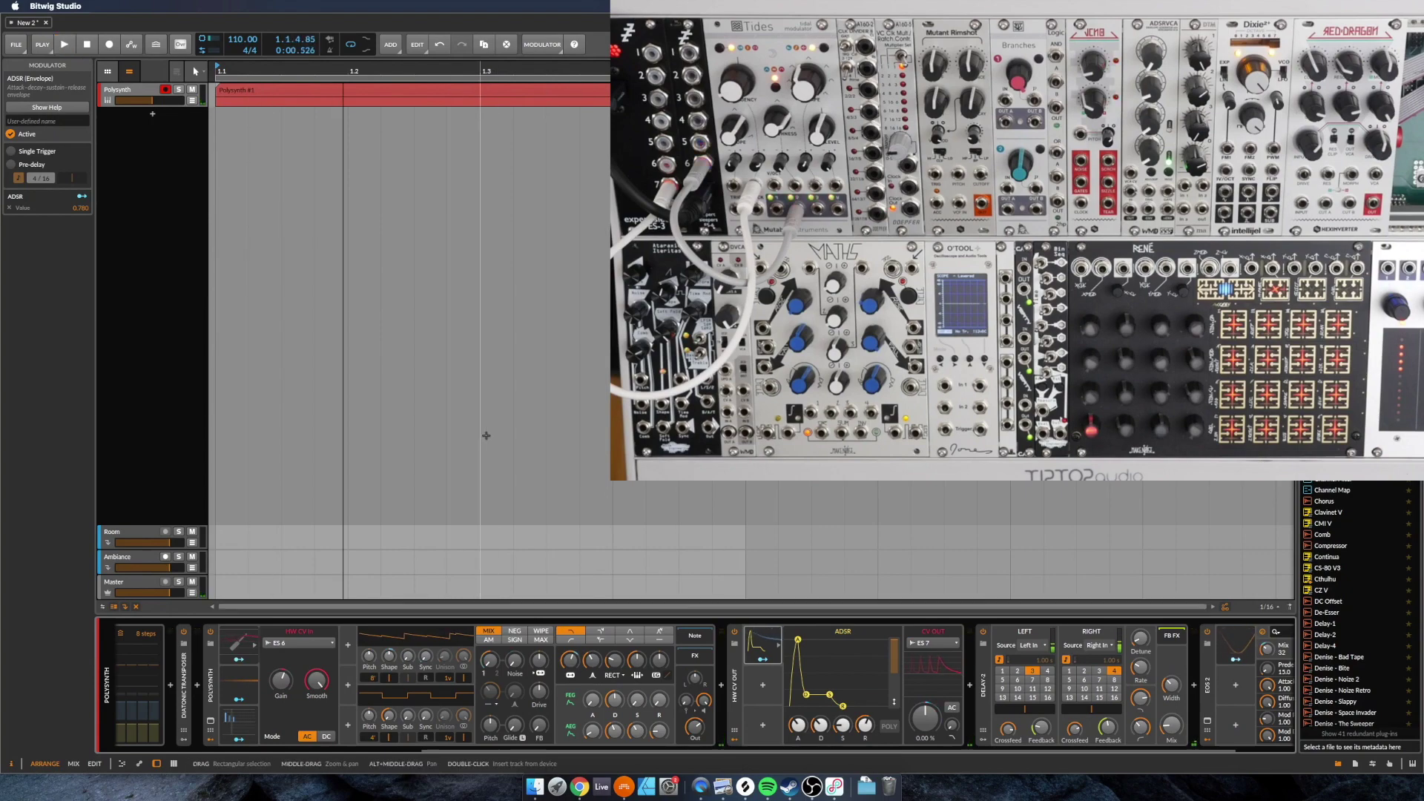